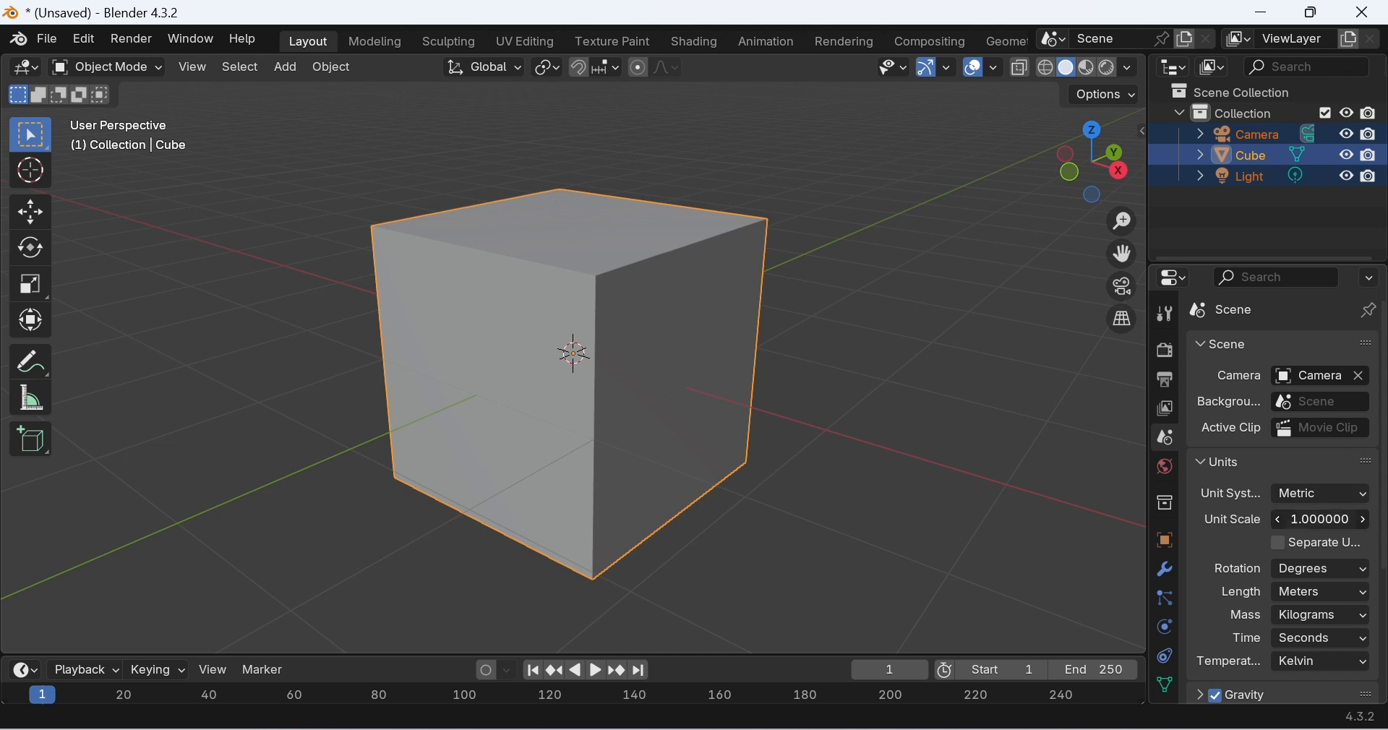
Set the scene's unit scale to 0.01 and its length unit to Centimeters.
type("0.01")
key("Return")
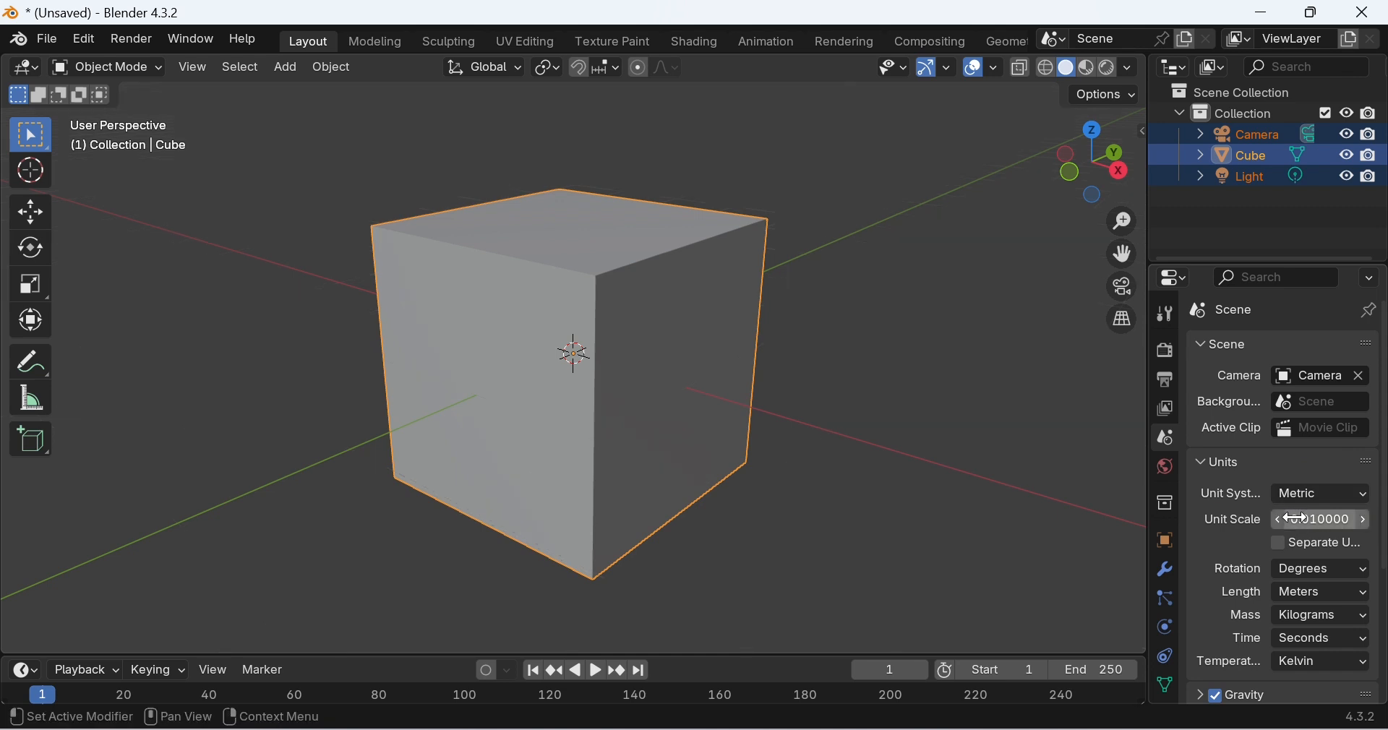
left_click(1313, 568)
left_click(1300, 591)
left_click(1294, 524)
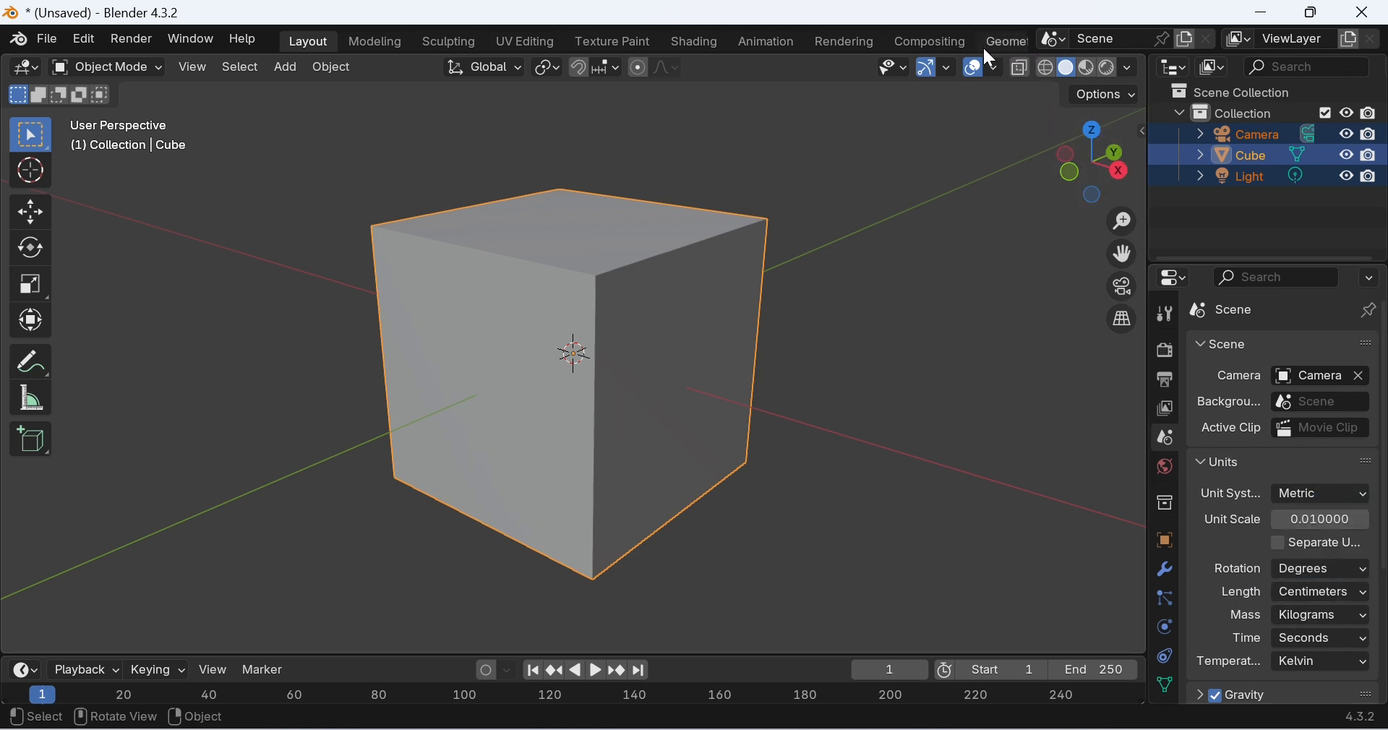
Set the viewport overlay grid scale to 0.01.
left_click(990, 69)
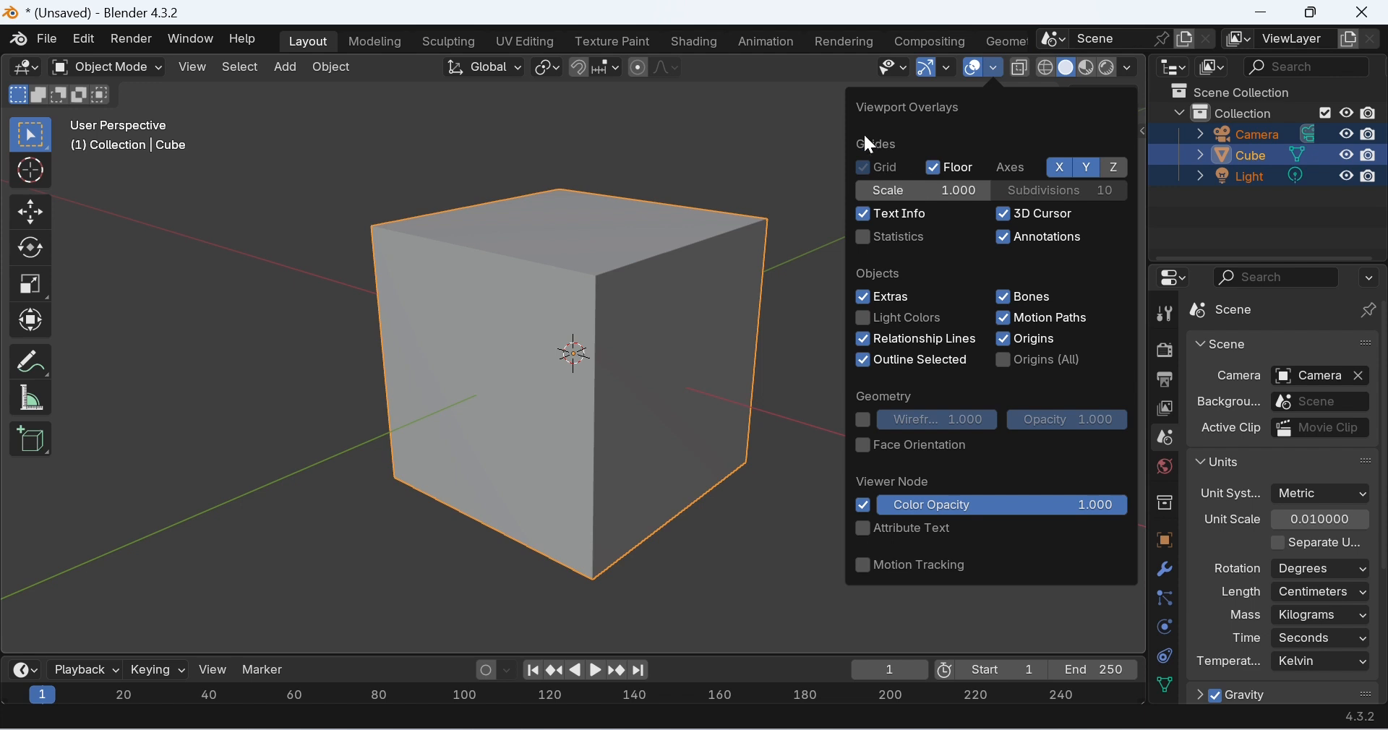
left_click(945, 191)
type("0")
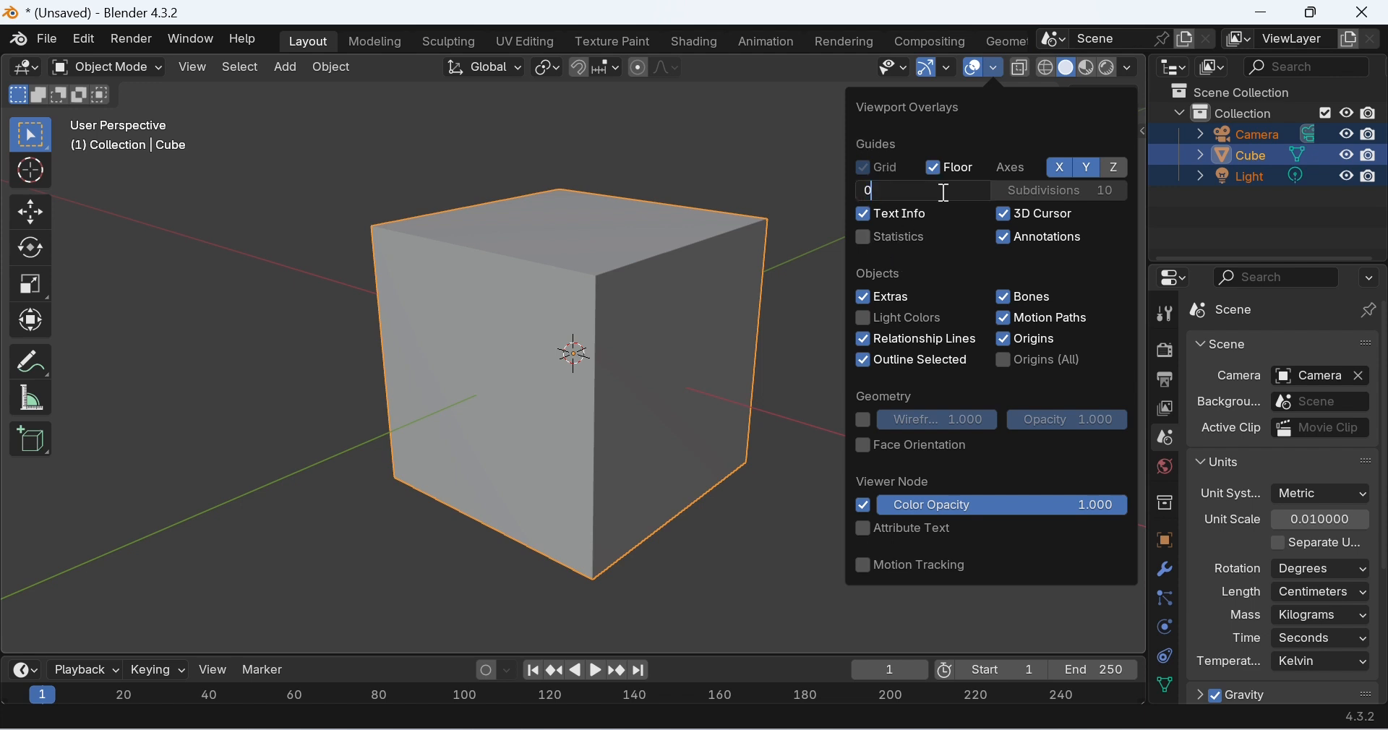
type(".01")
key("Return")
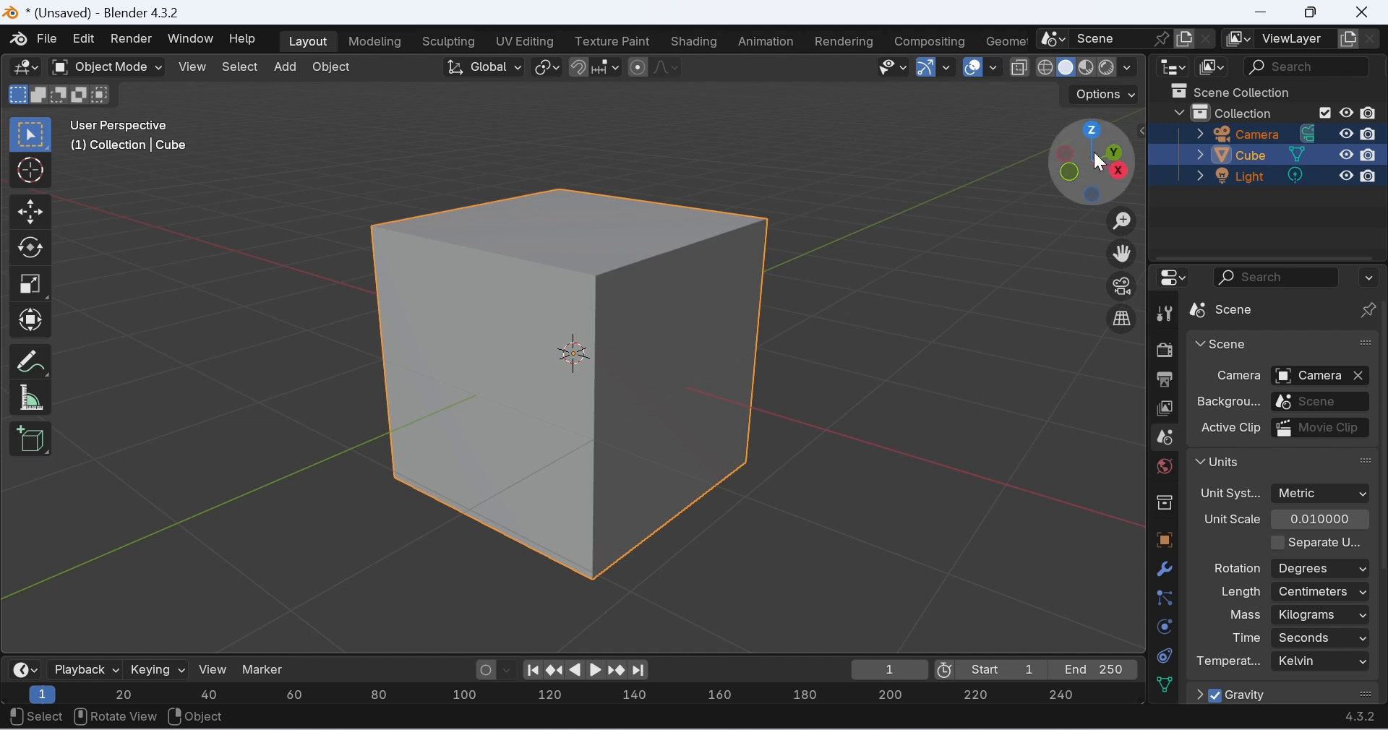
Enable the Screencast Keys display and hide the viewport sidebar again.
key("n")
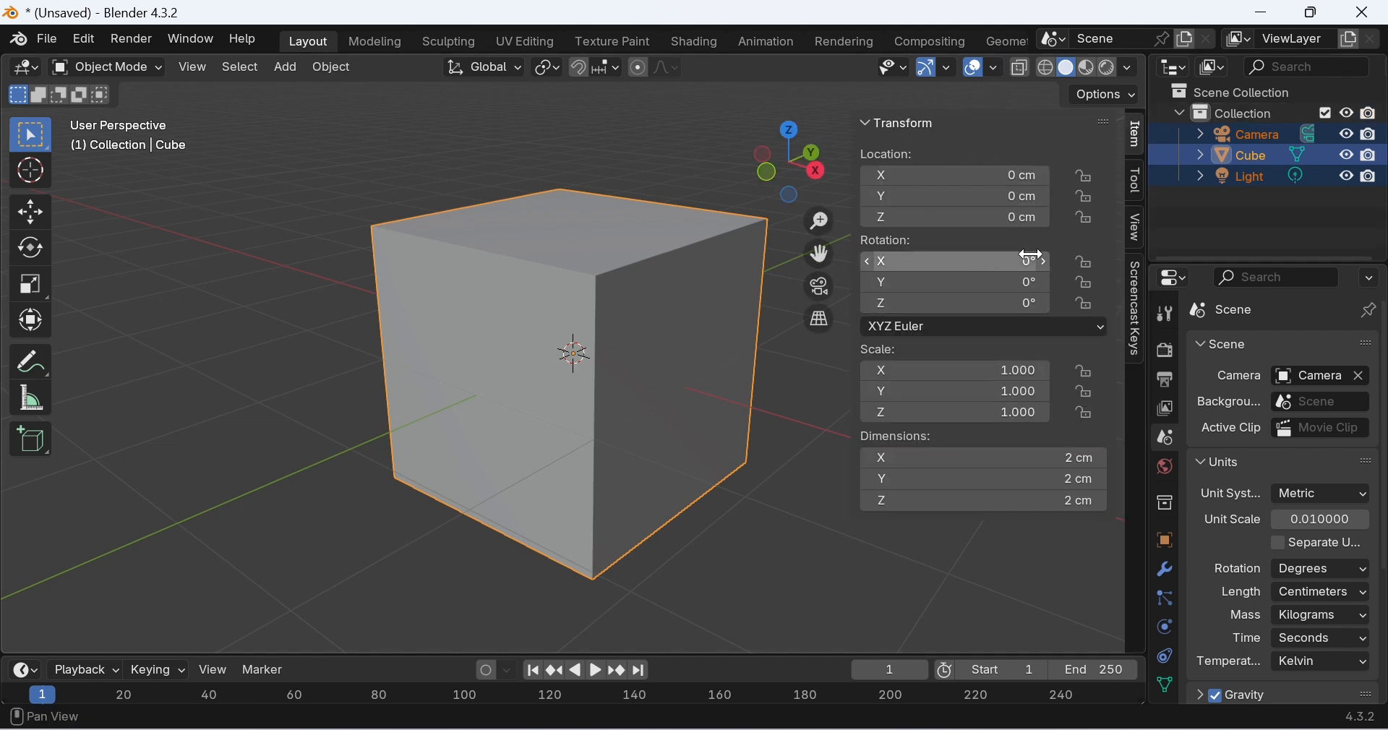
left_click(1132, 305)
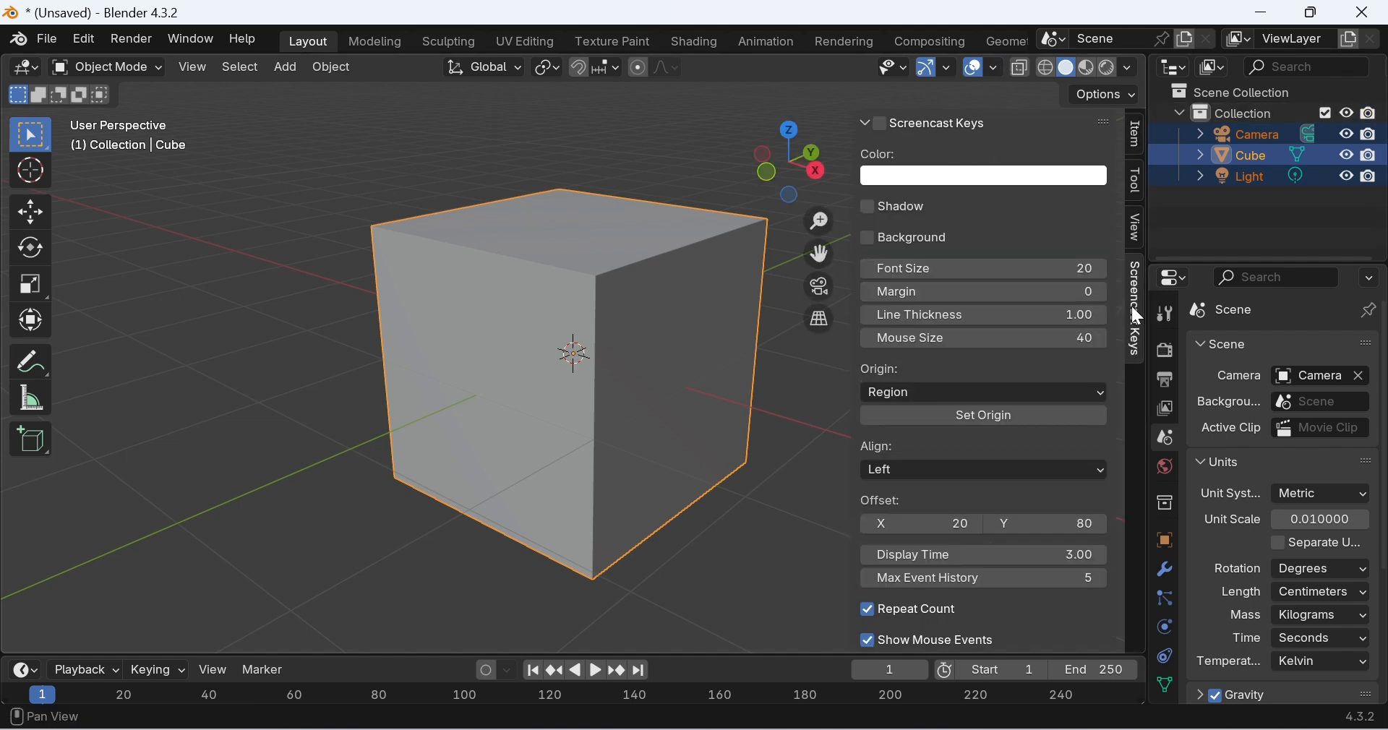
left_click(883, 122)
key("n")
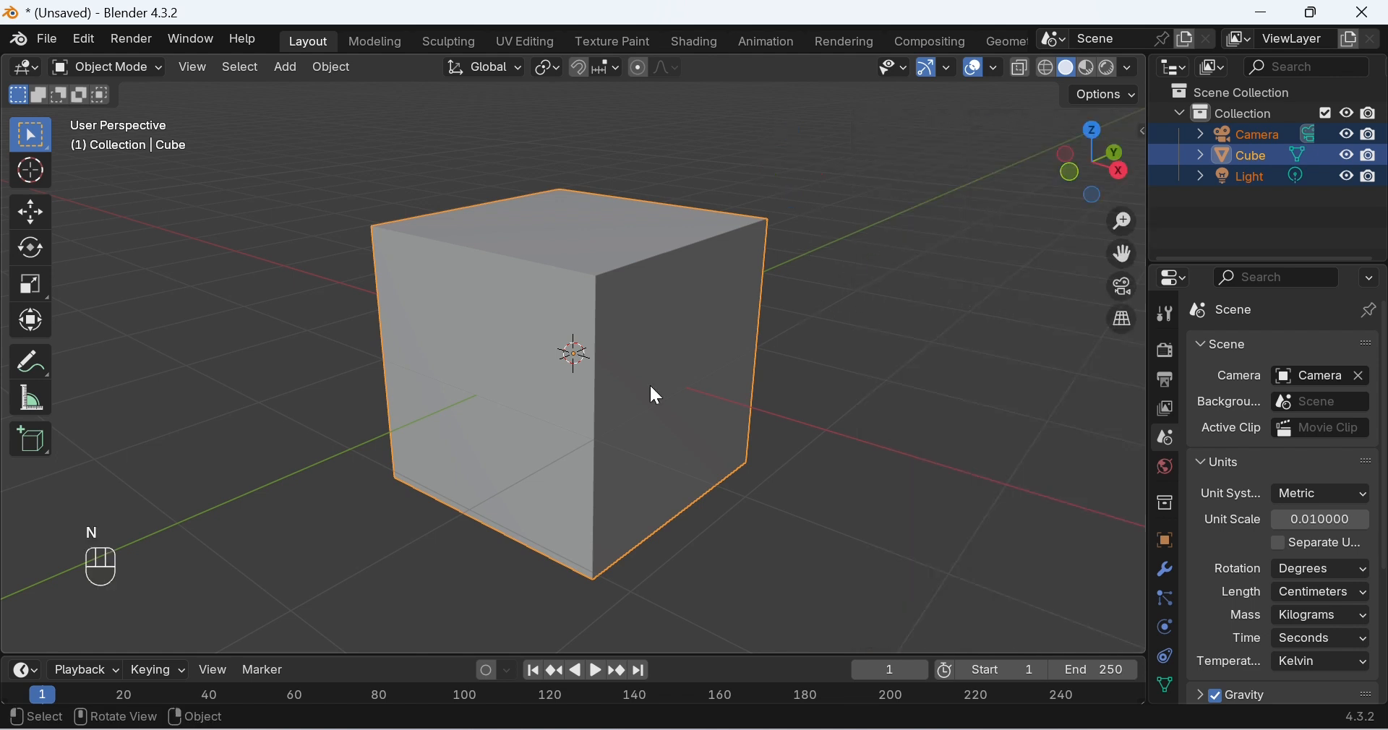
Delete the default camera, cube and light, and add a mesh circle at the origin.
scroll(725, 409, "down", 8)
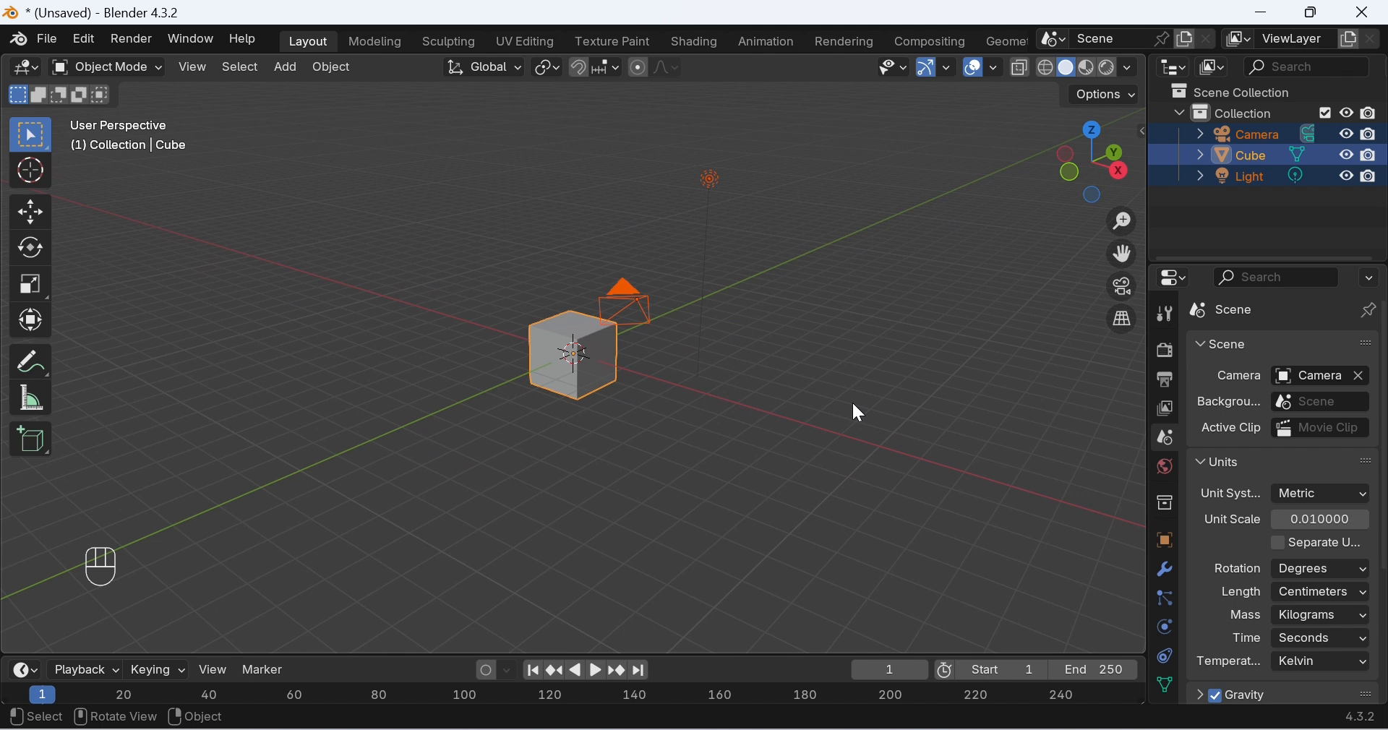
key("Delete")
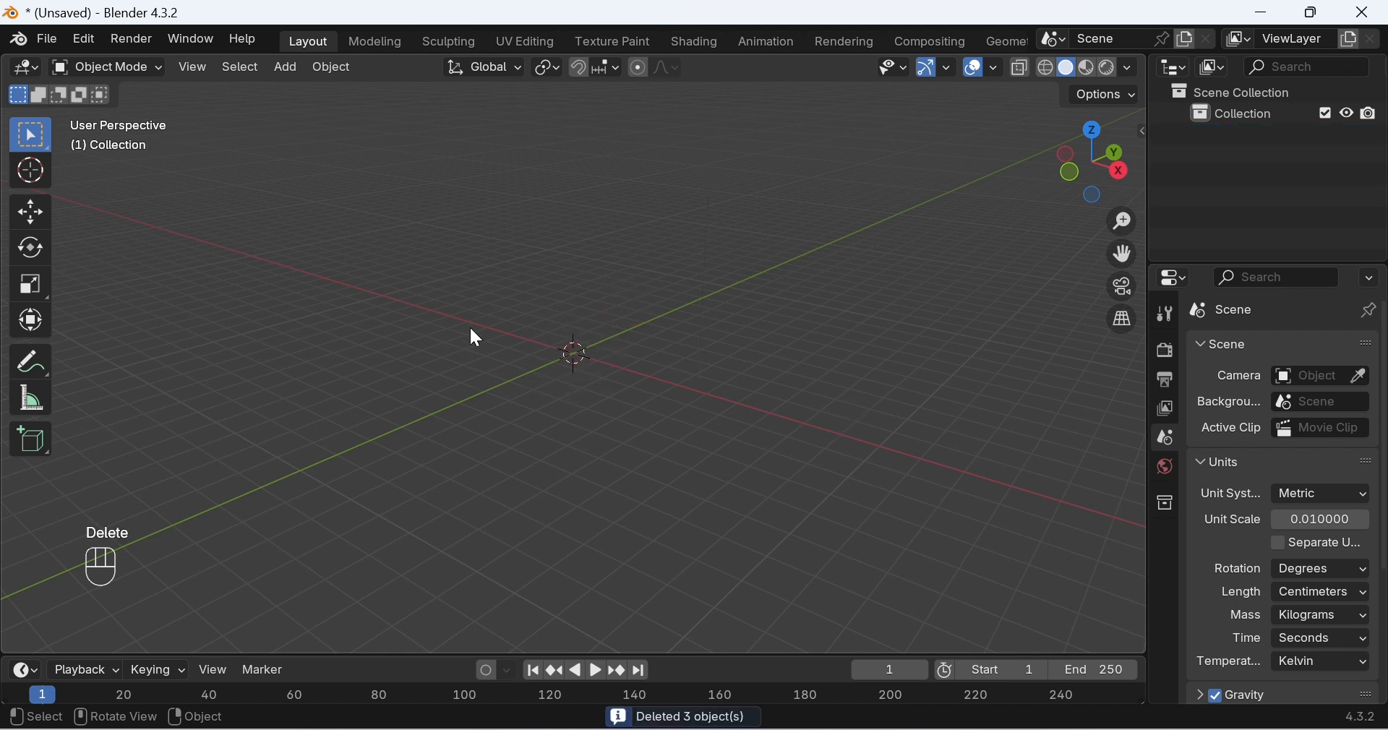
key("shift+a")
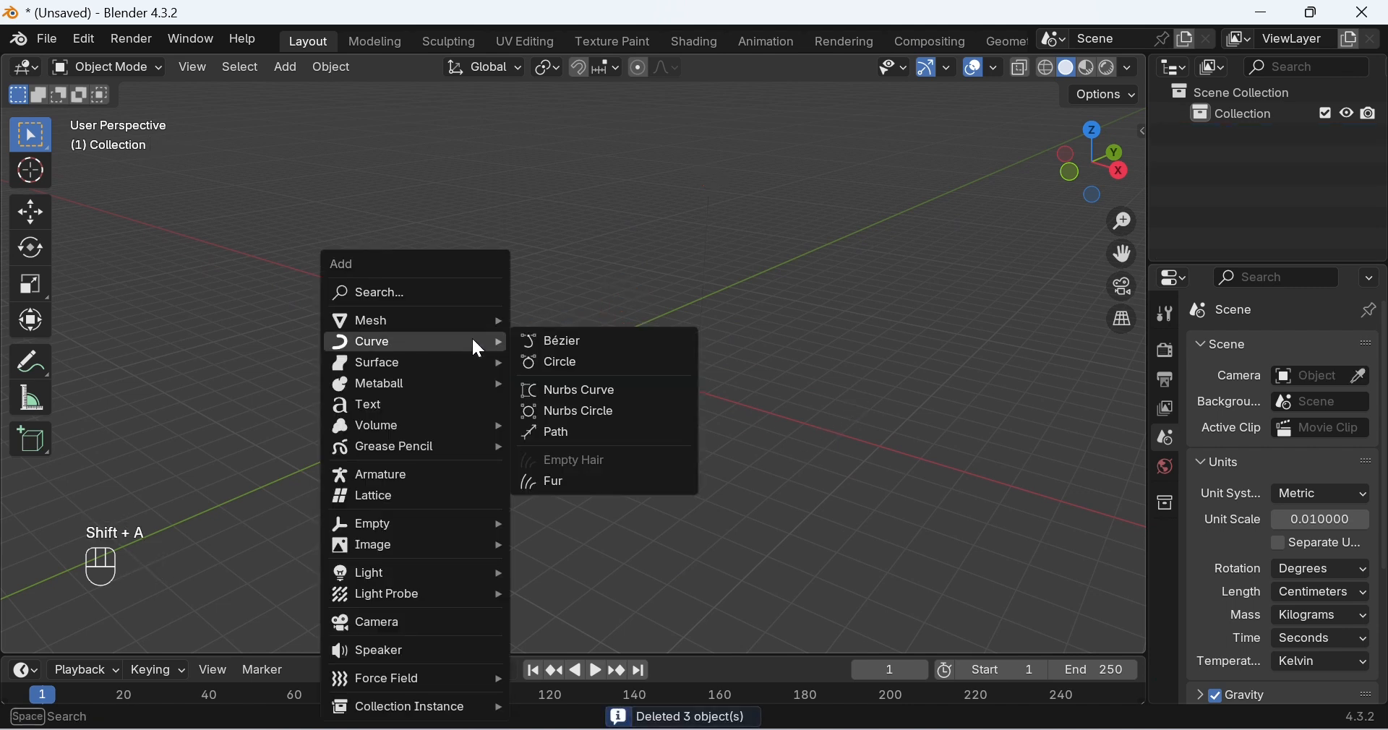
mouse_move(458, 322)
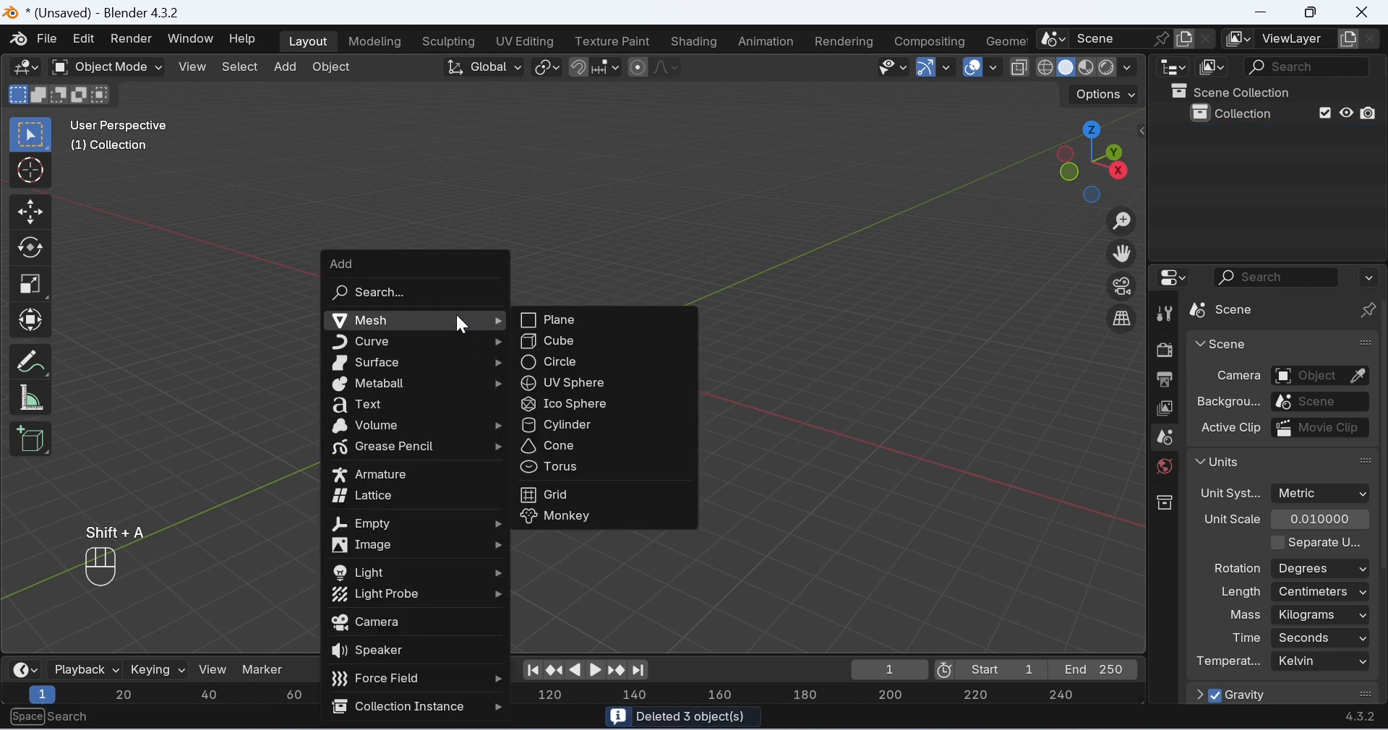
left_click(571, 365)
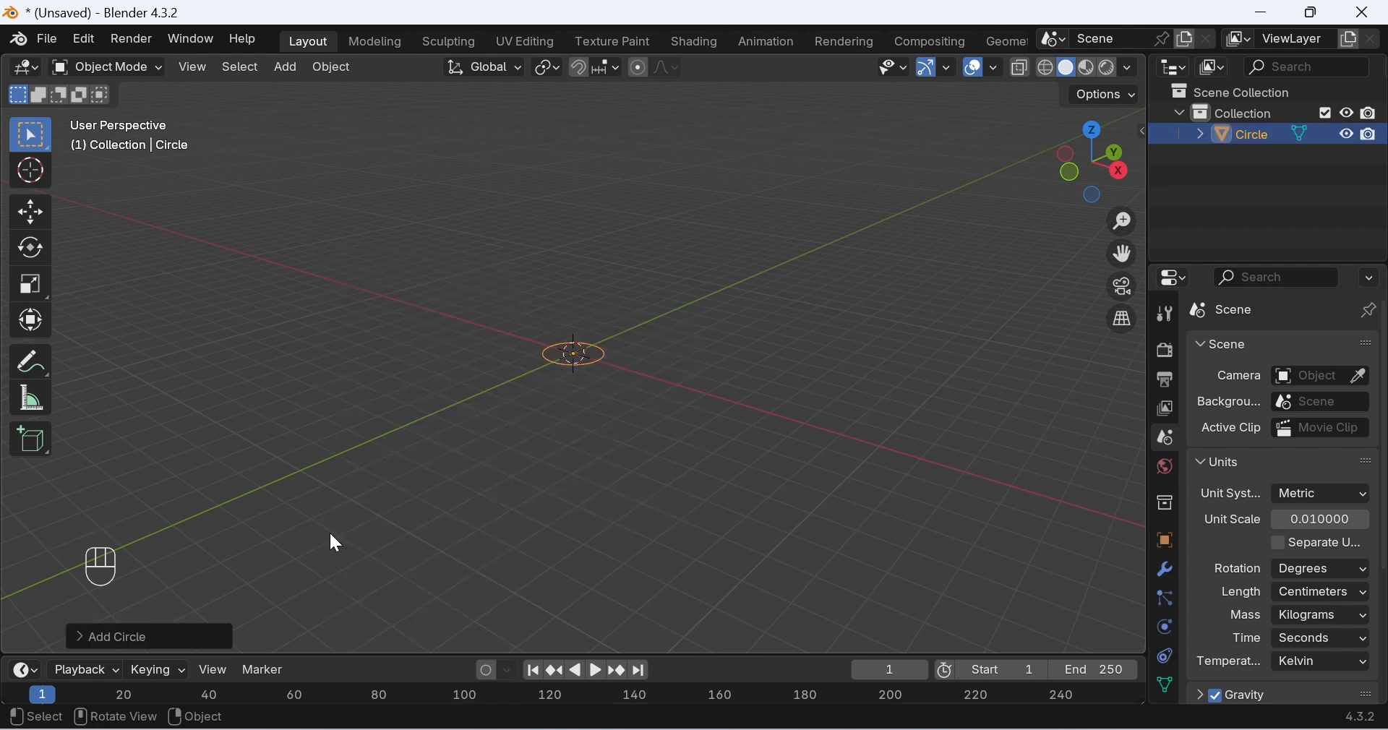
Set the new circle's vertex count to 8.
left_click(140, 639)
left_click(267, 410)
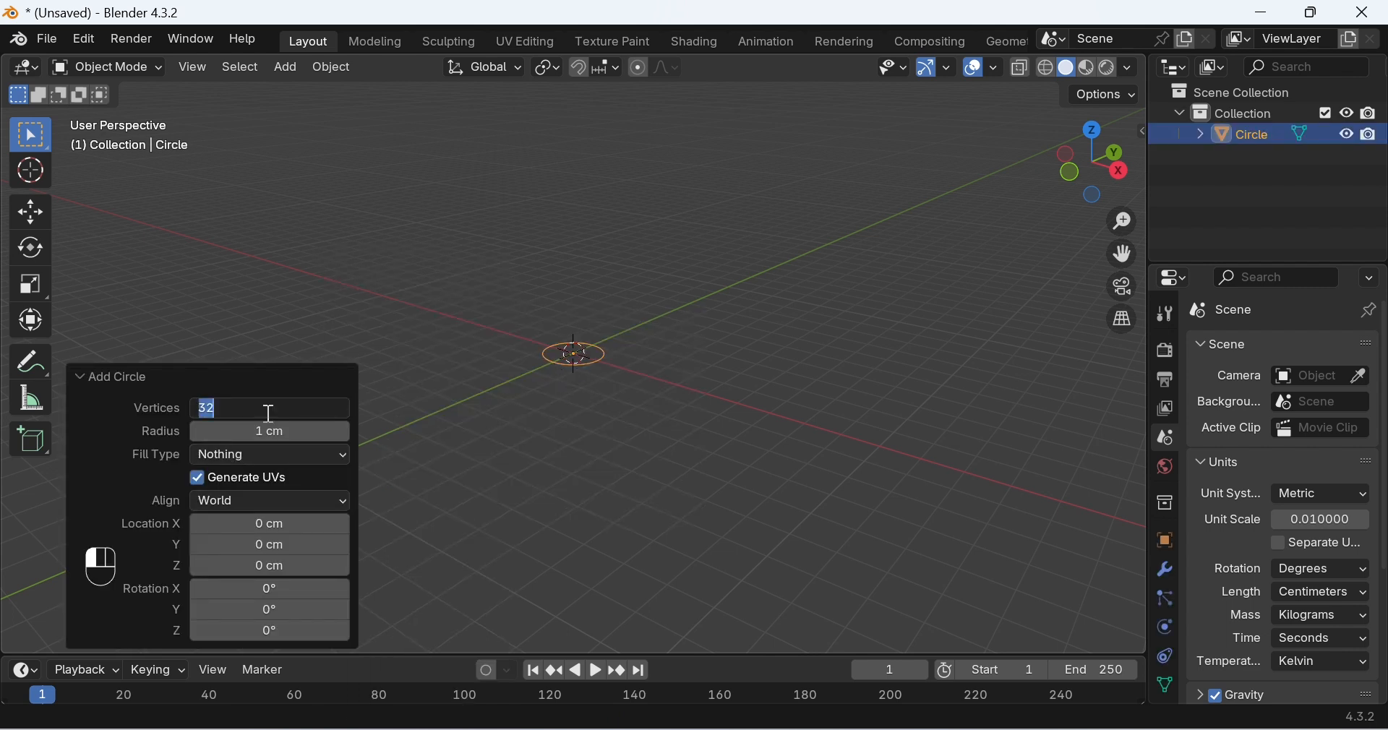
type("8")
key("Return")
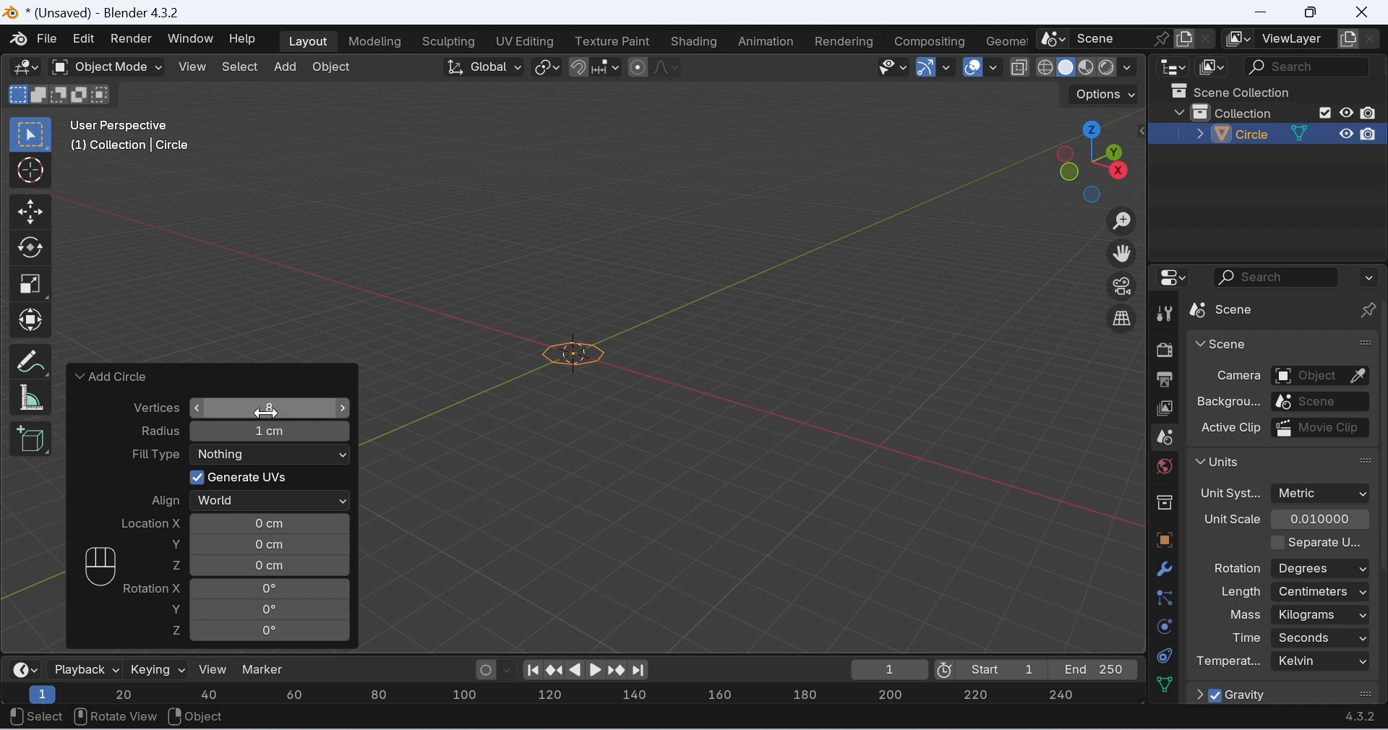
left_click(496, 326)
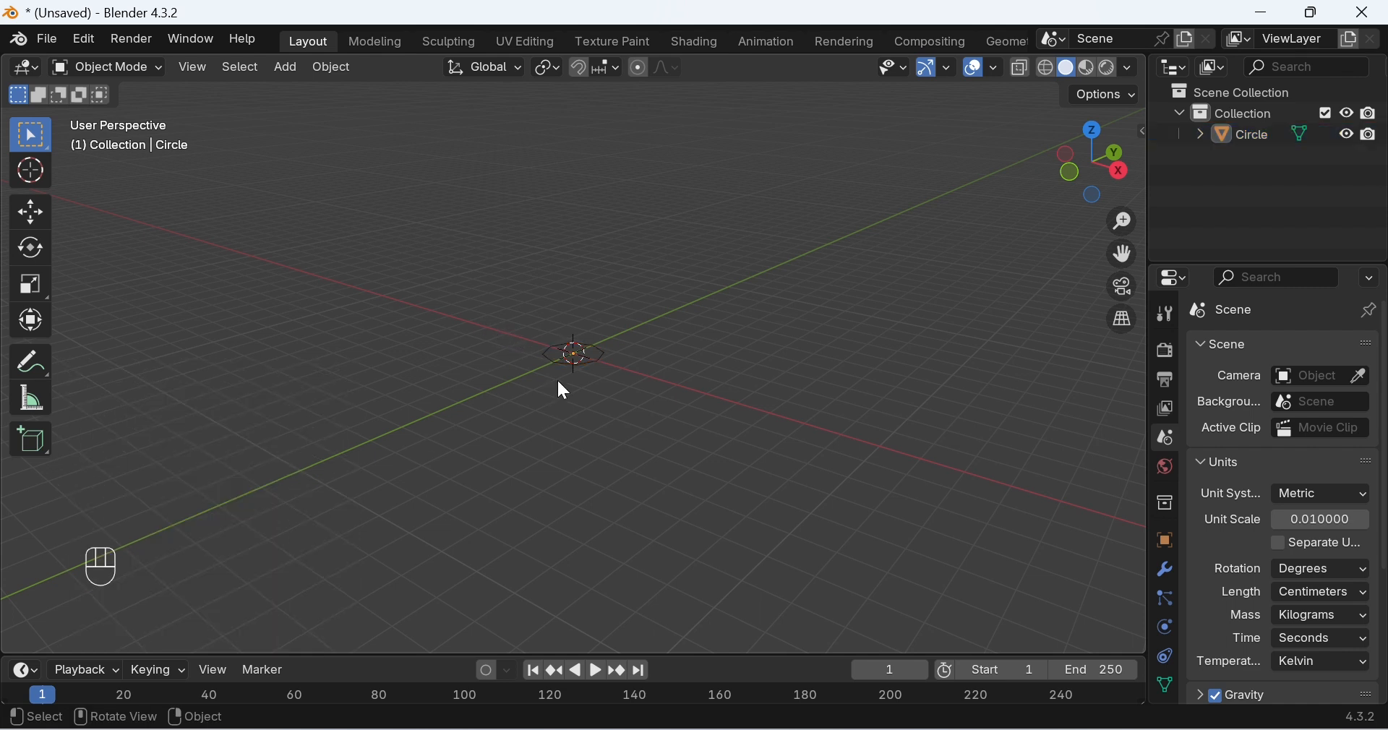
Isolate the octagonal circle in local view with solid shading and enter Edit Mode.
scroll(584, 355, "up", 5)
left_click(585, 357)
key("KP_Divide")
key("z")
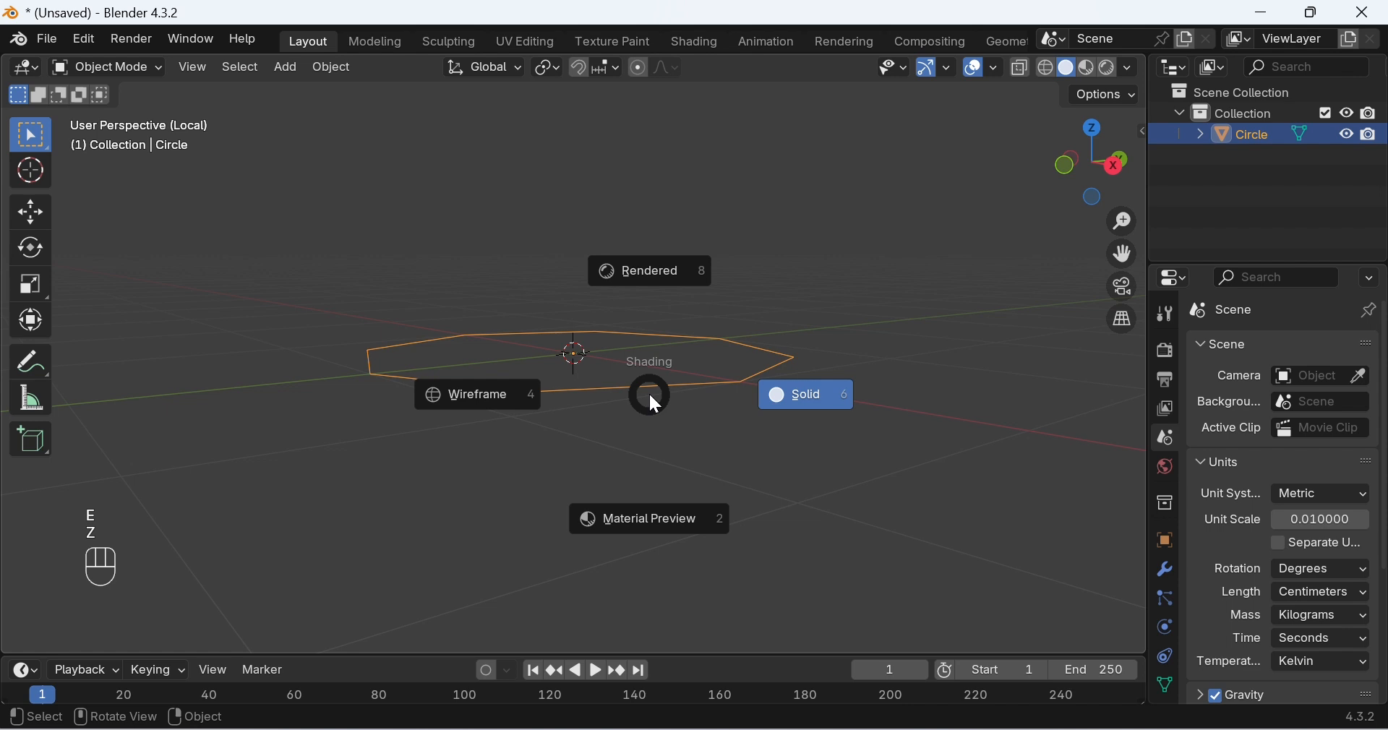
left_click(805, 394)
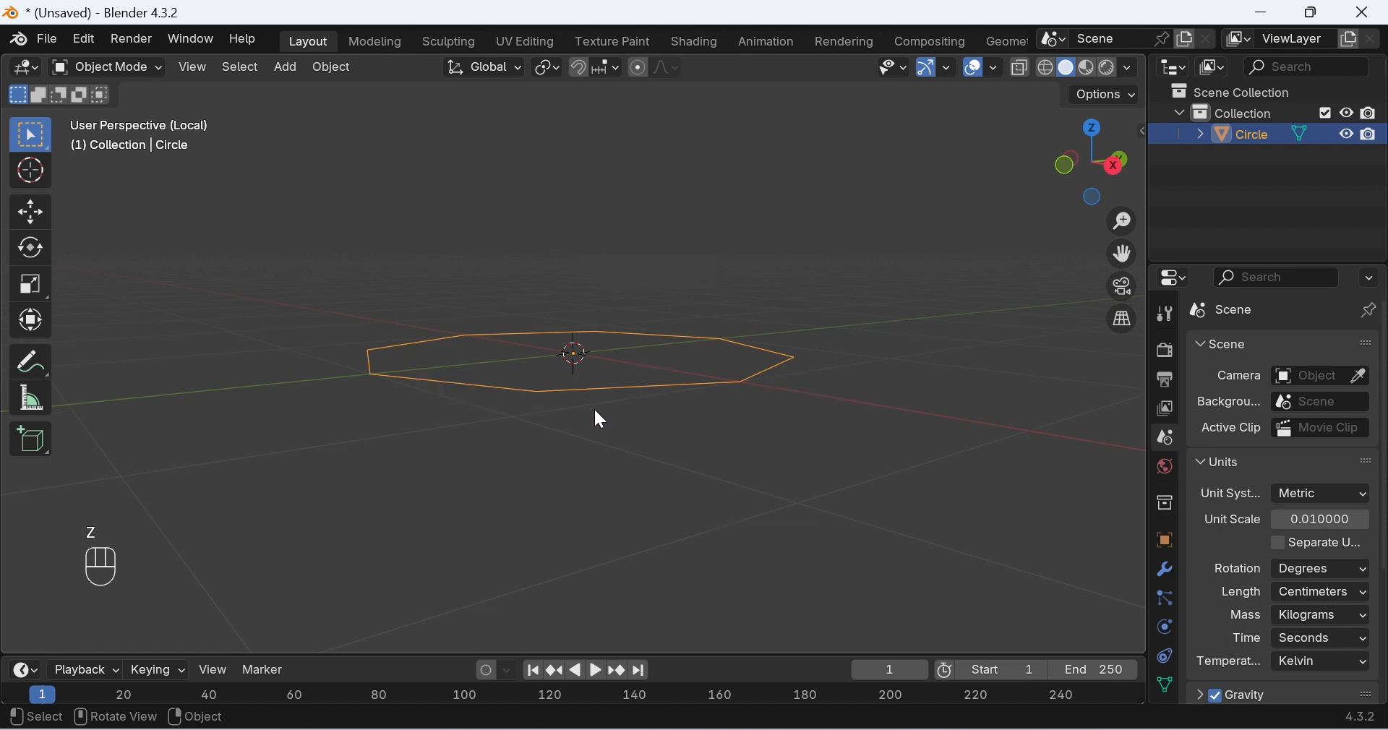
key("ctrl+e")
key("Tab")
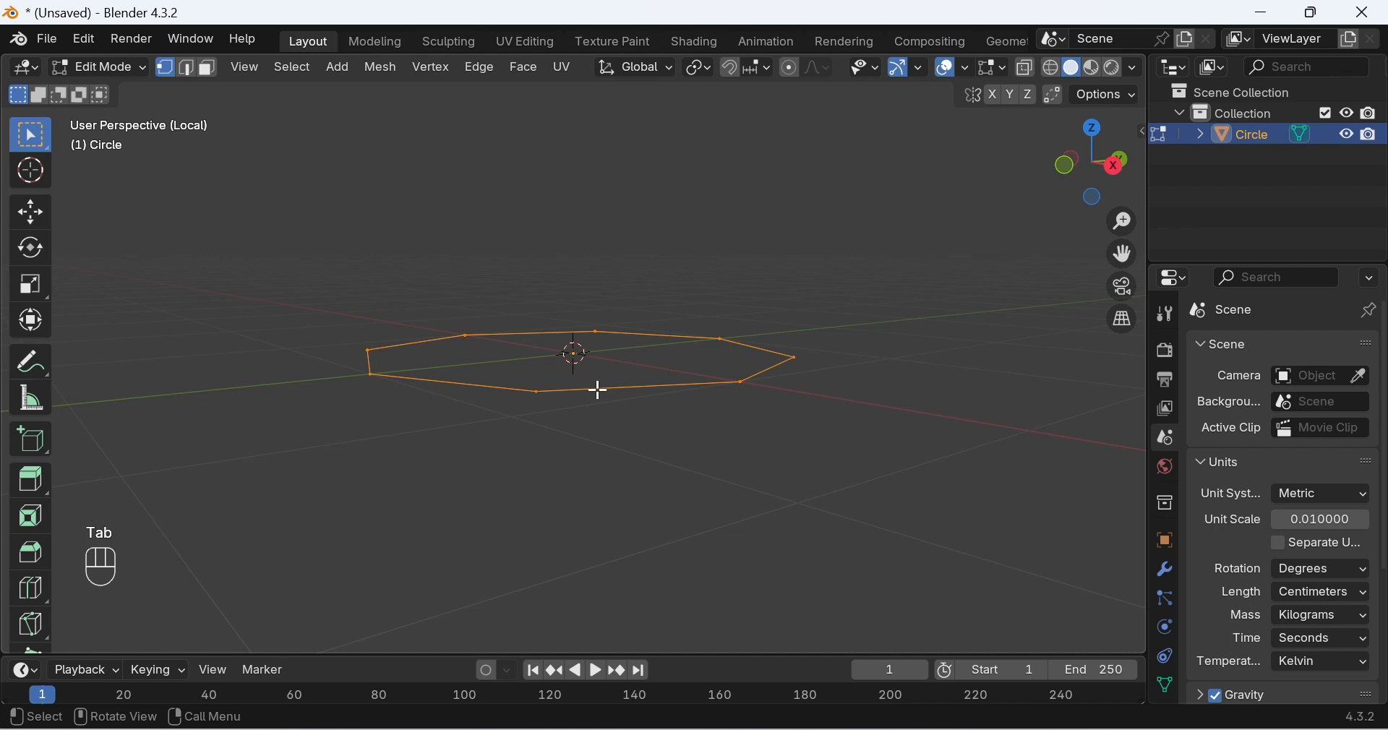
Extrude the octagon's edges downward along Z by about 0.23 cm.
key("e")
key("z")
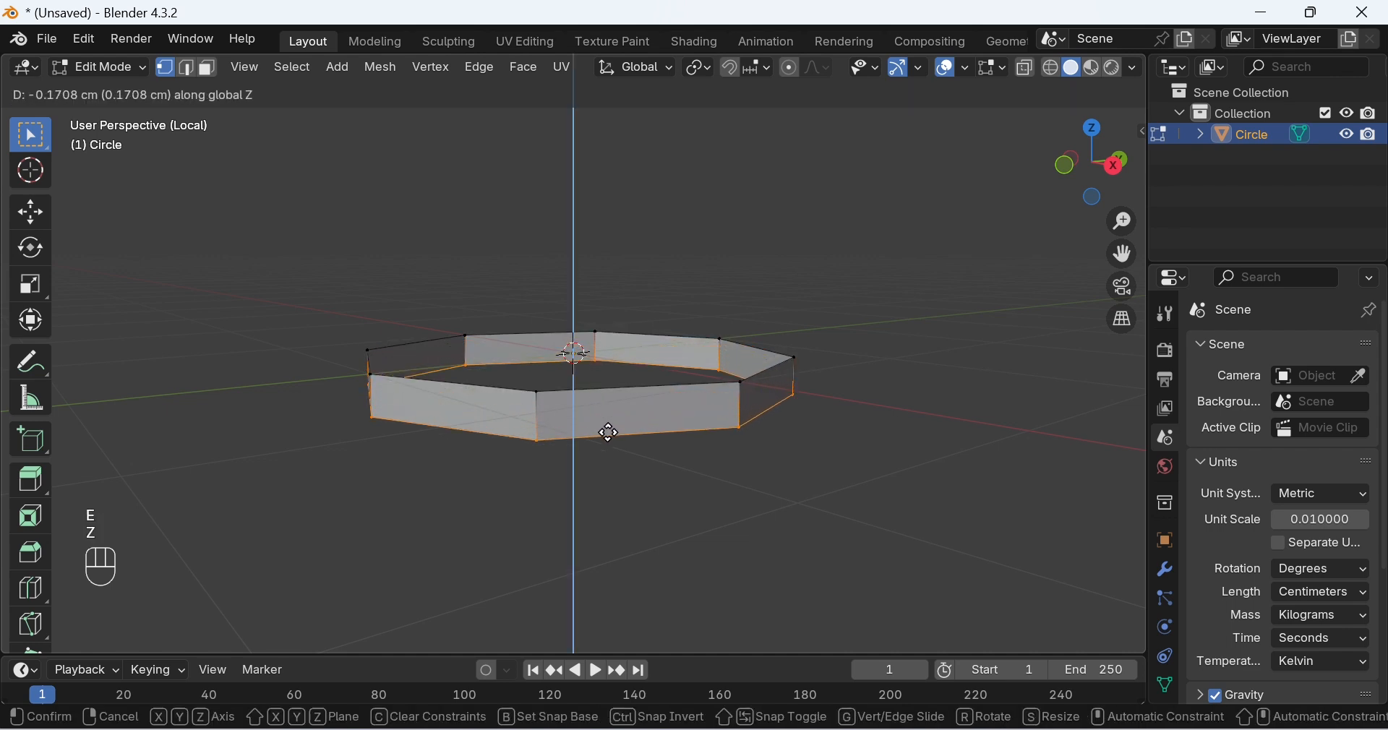
left_click(609, 438)
Scale the extruded lower ring inward by about 0.863, and by about 0.969 more in the right orthographic view.
middle_click_drag(613, 448, 670, 452)
key("s")
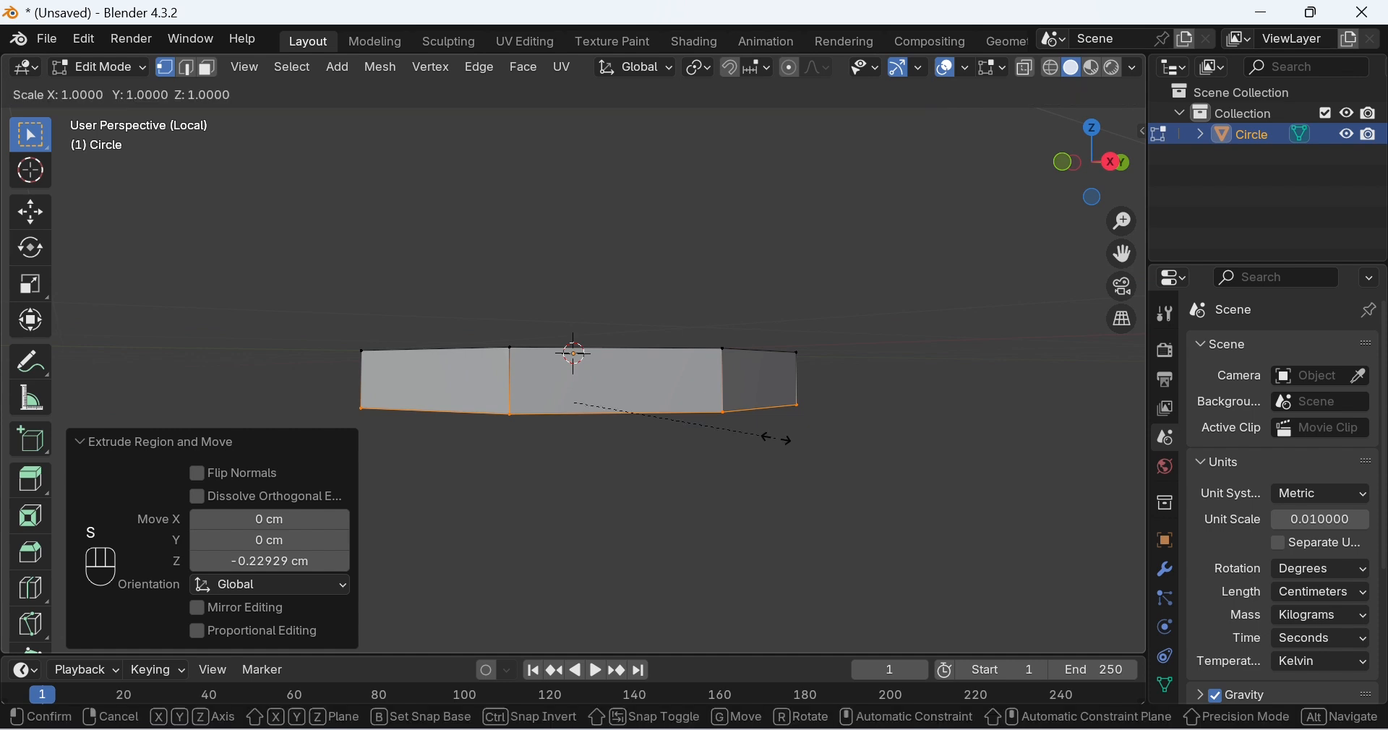
left_click(759, 444)
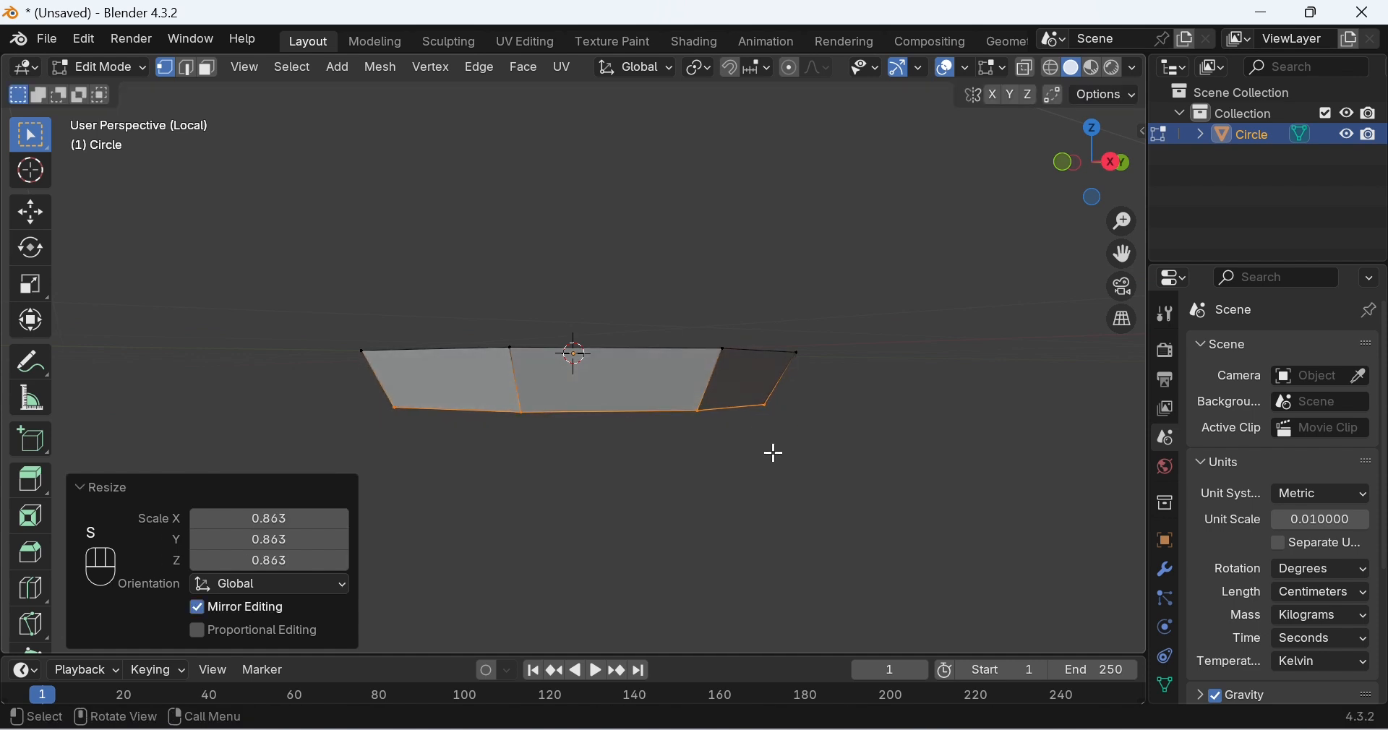
key("KP_3")
key("s")
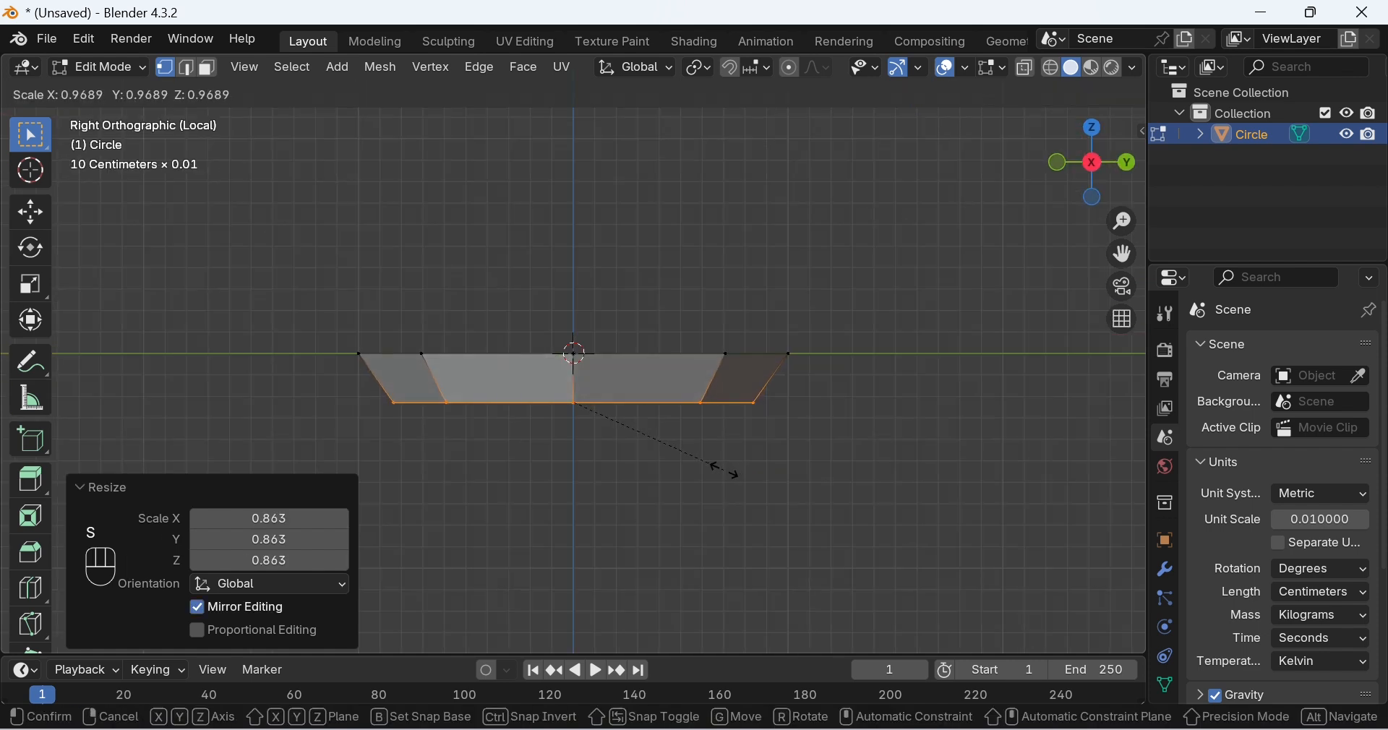
left_click(726, 471)
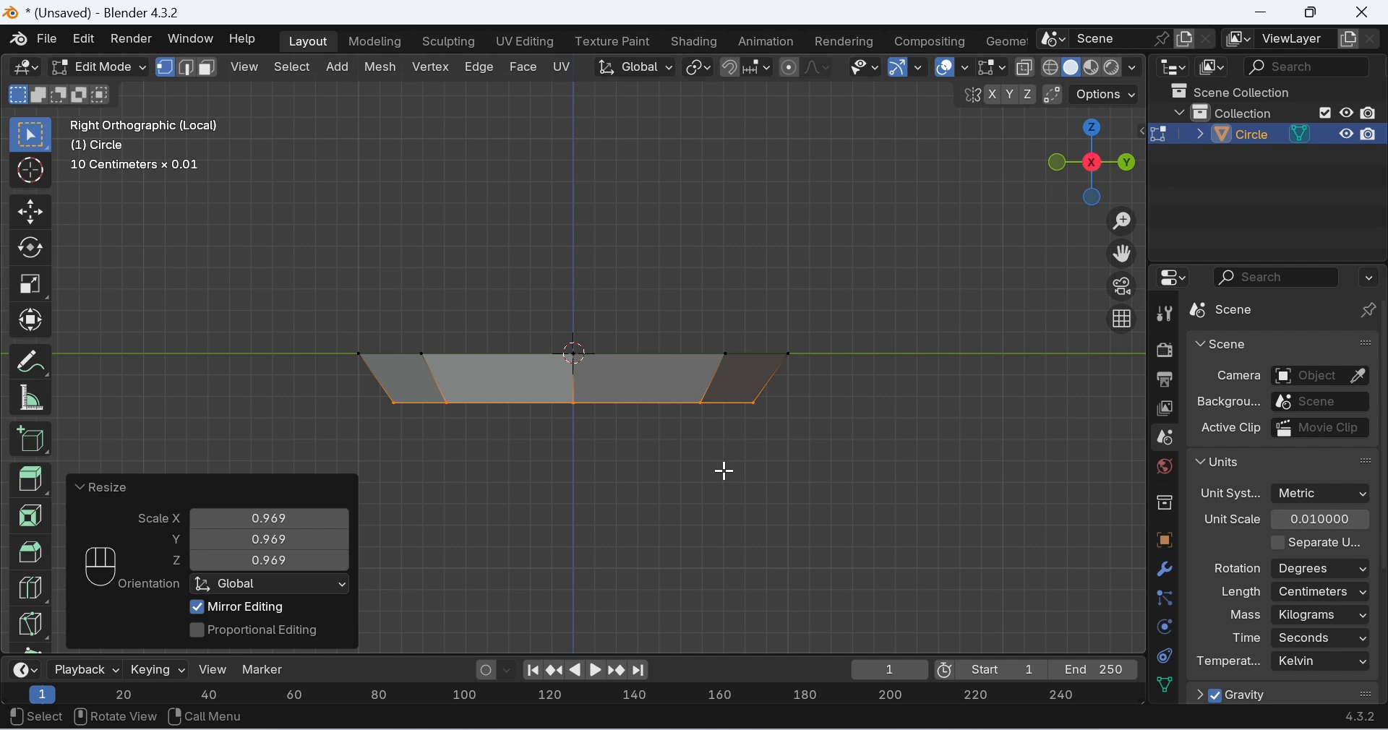
Extrude the lower ring about 0.25 cm further down along Z and scale the new ring to about 0.554.
key("e")
key("z")
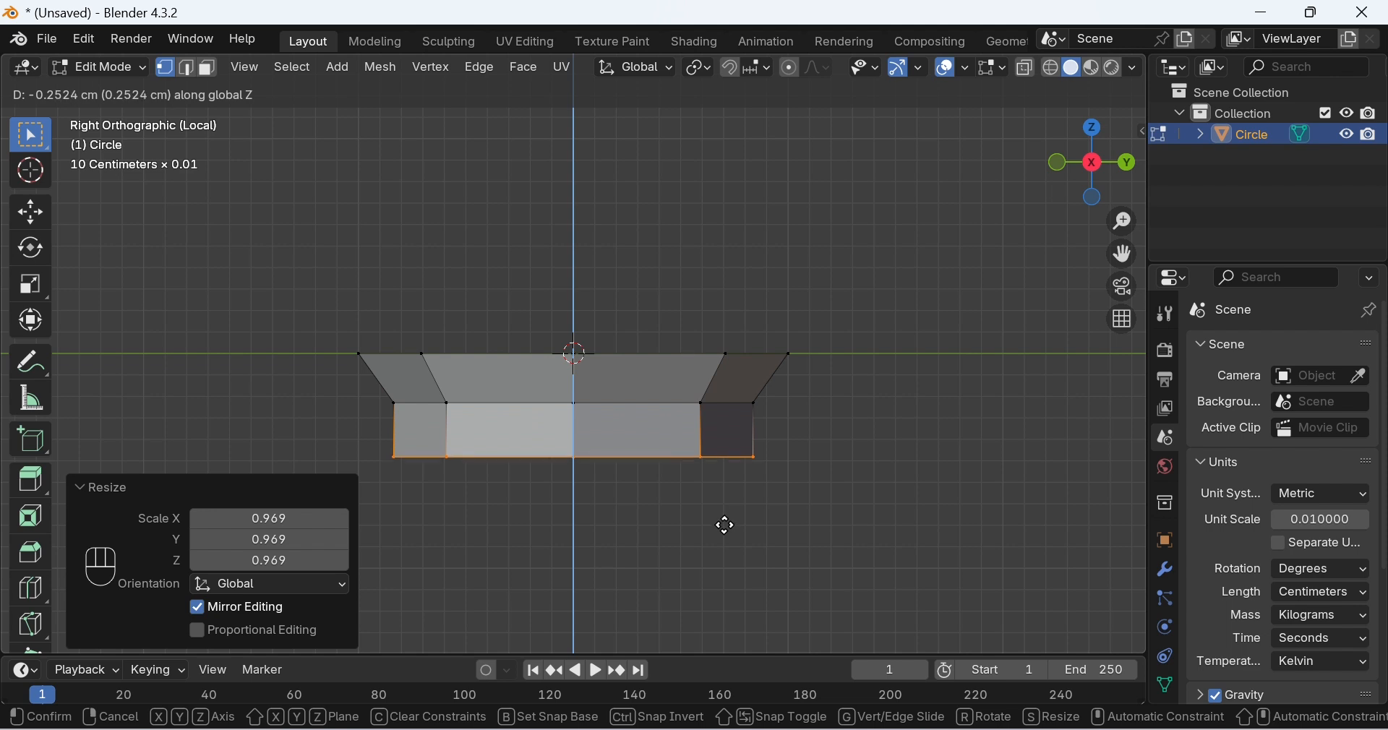
left_click(723, 522)
key("s")
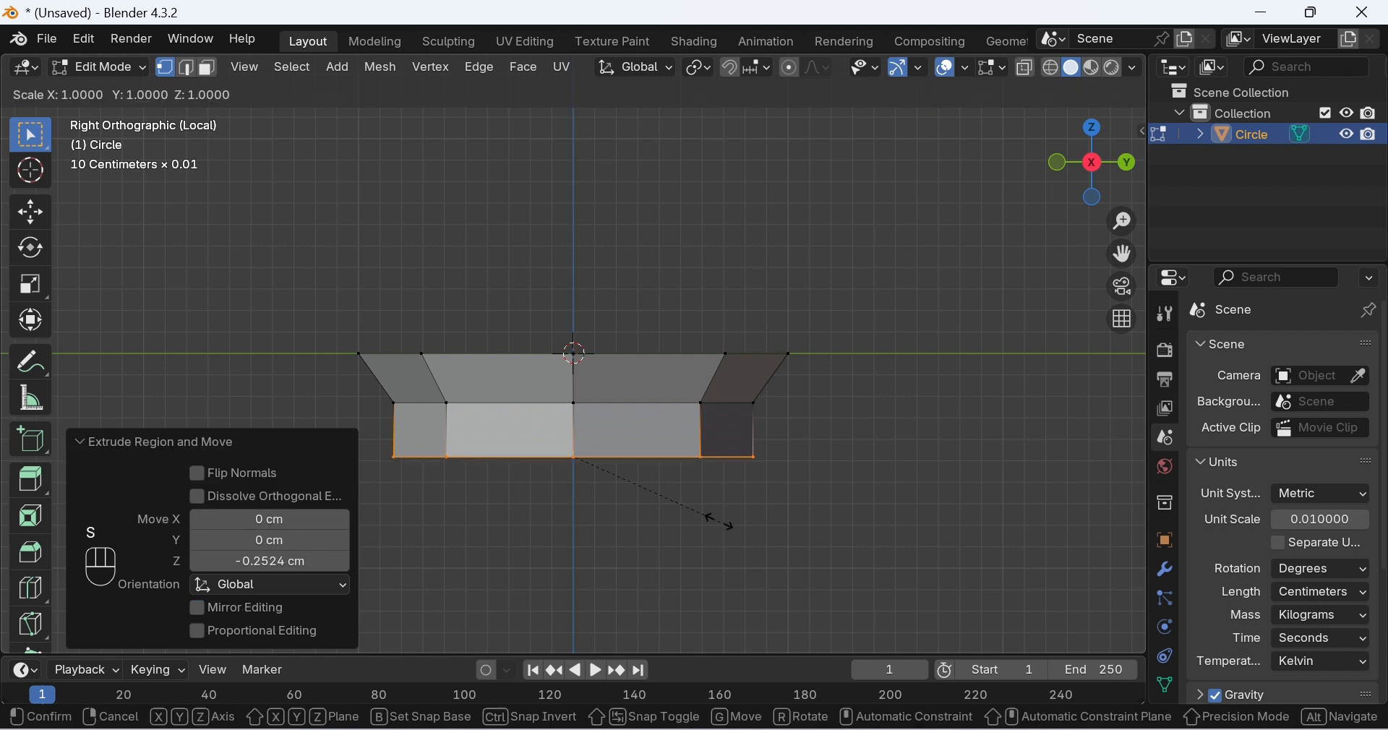
left_click(641, 517)
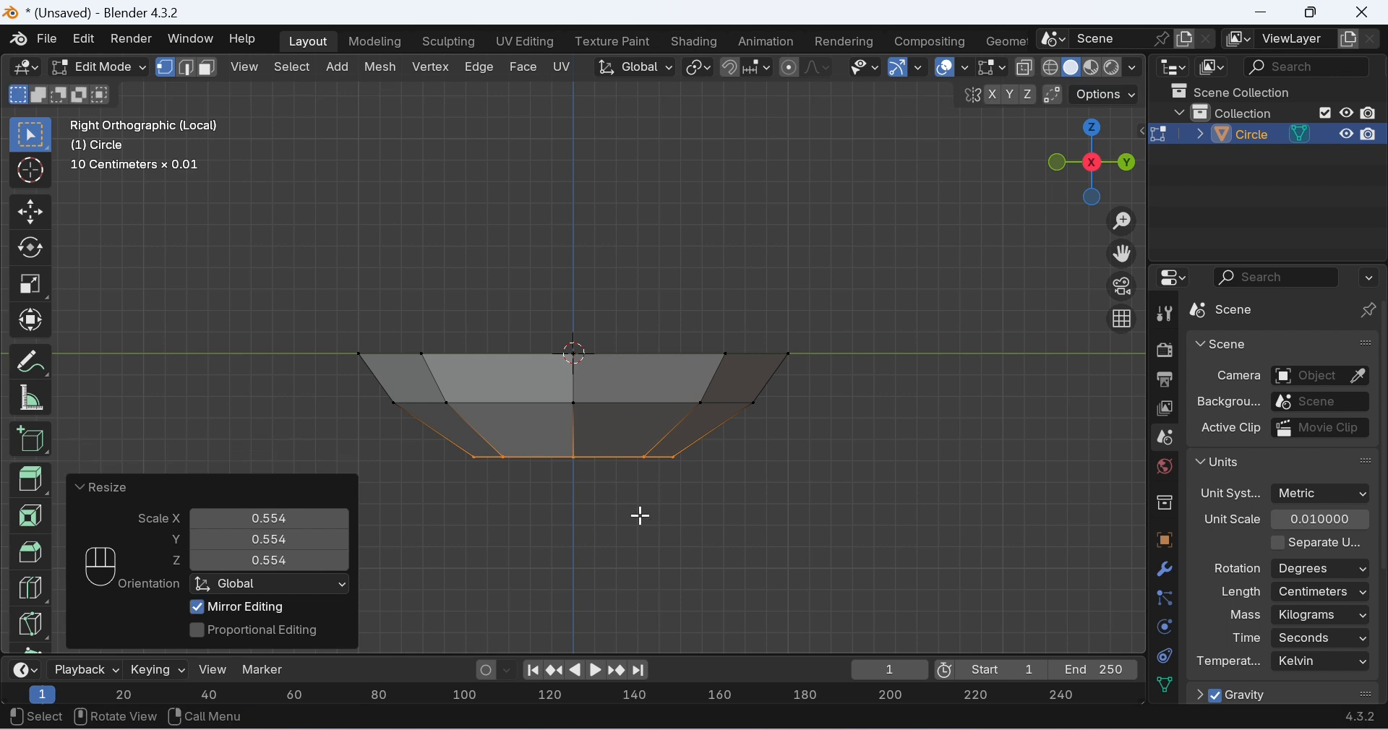
Close the octagonal opening at the bottom of the bowl shape with Grid Fill.
middle_click_drag(699, 573, 598, 437)
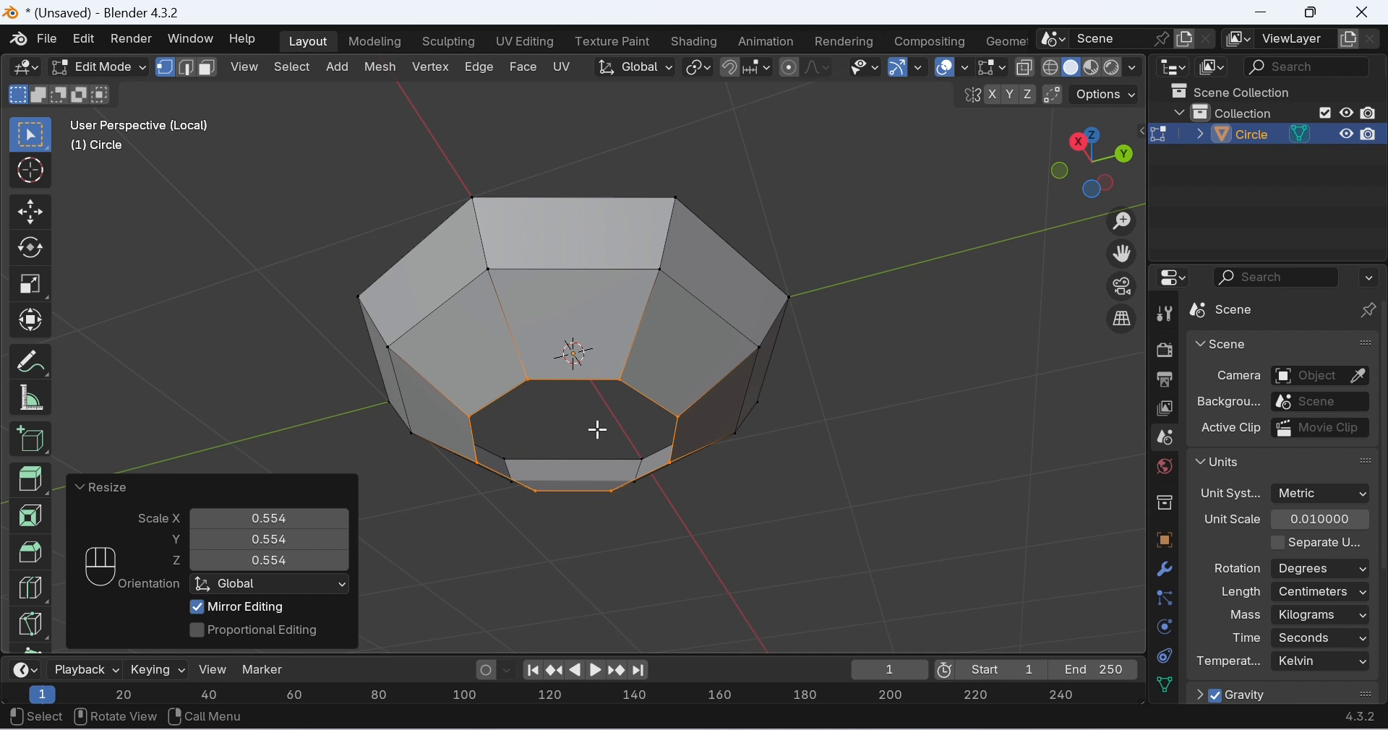
key("ctrl+f")
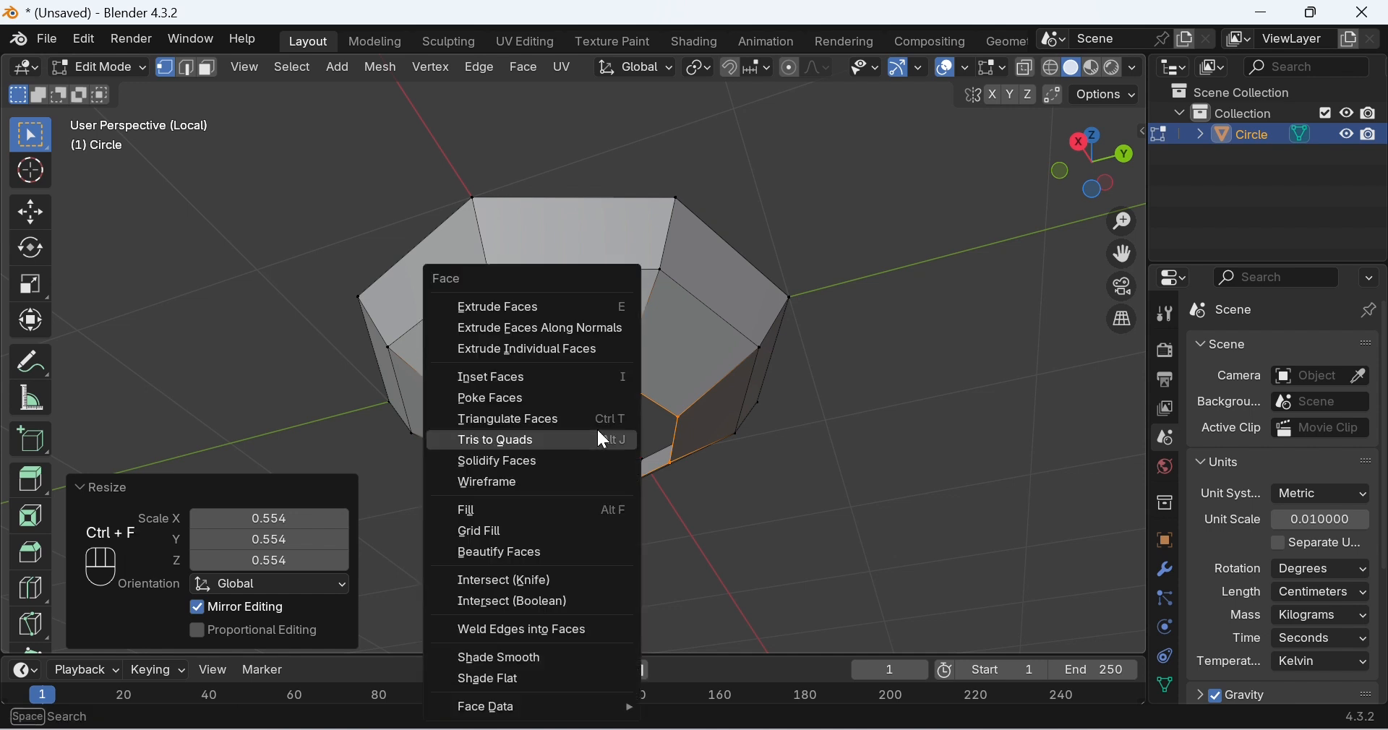
left_click(573, 536)
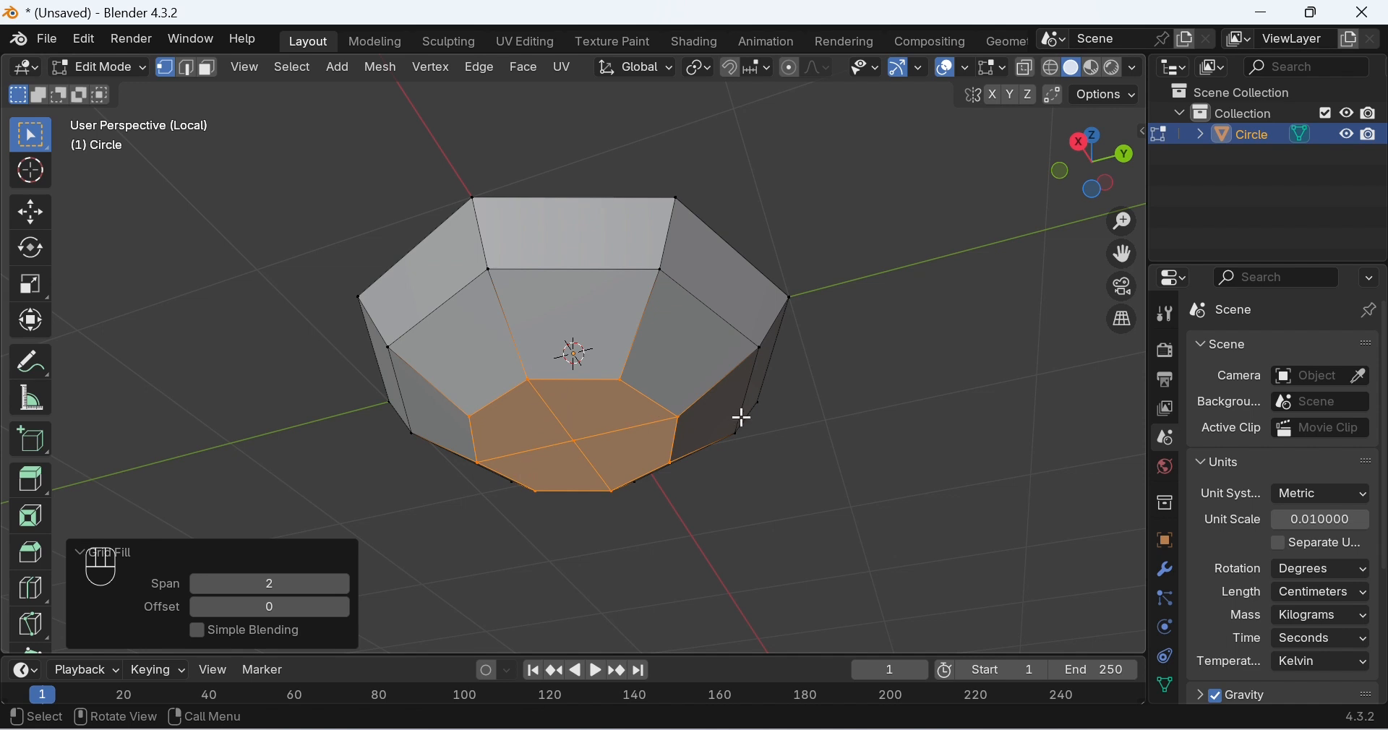
Select the upper rim edge loop and close the top opening with the Fill command.
middle_click_drag(668, 409, 677, 490)
left_click(545, 404, "alt")
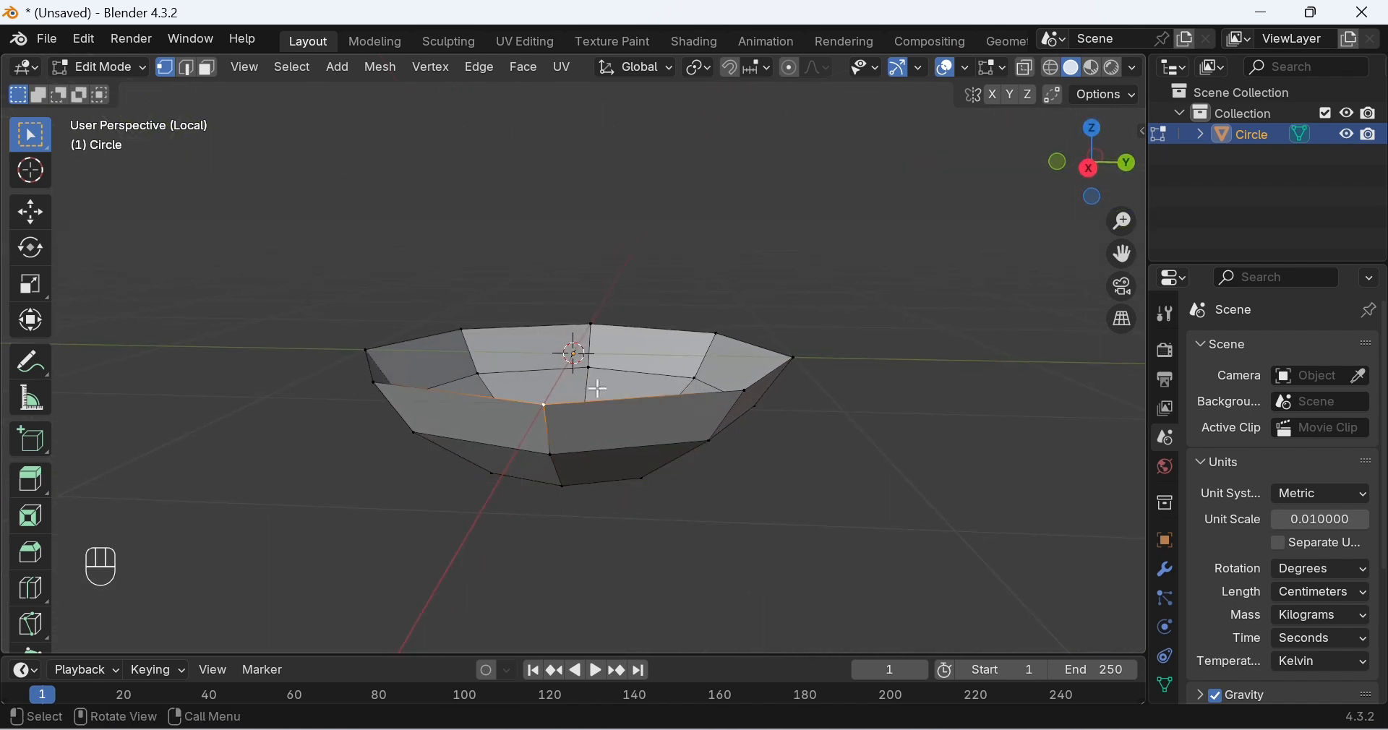
left_click(544, 400, "alt")
middle_click_drag(583, 436, 657, 415)
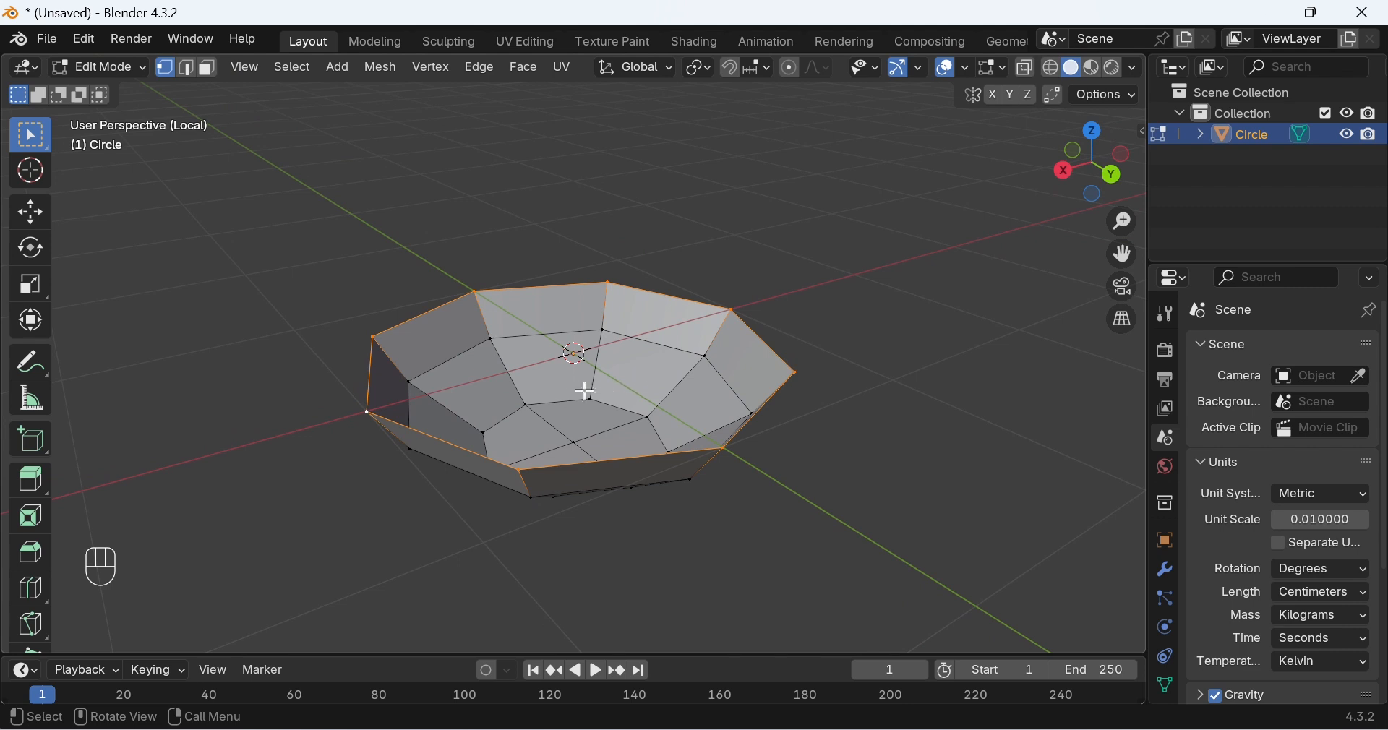
middle_click_drag(578, 387, 682, 391)
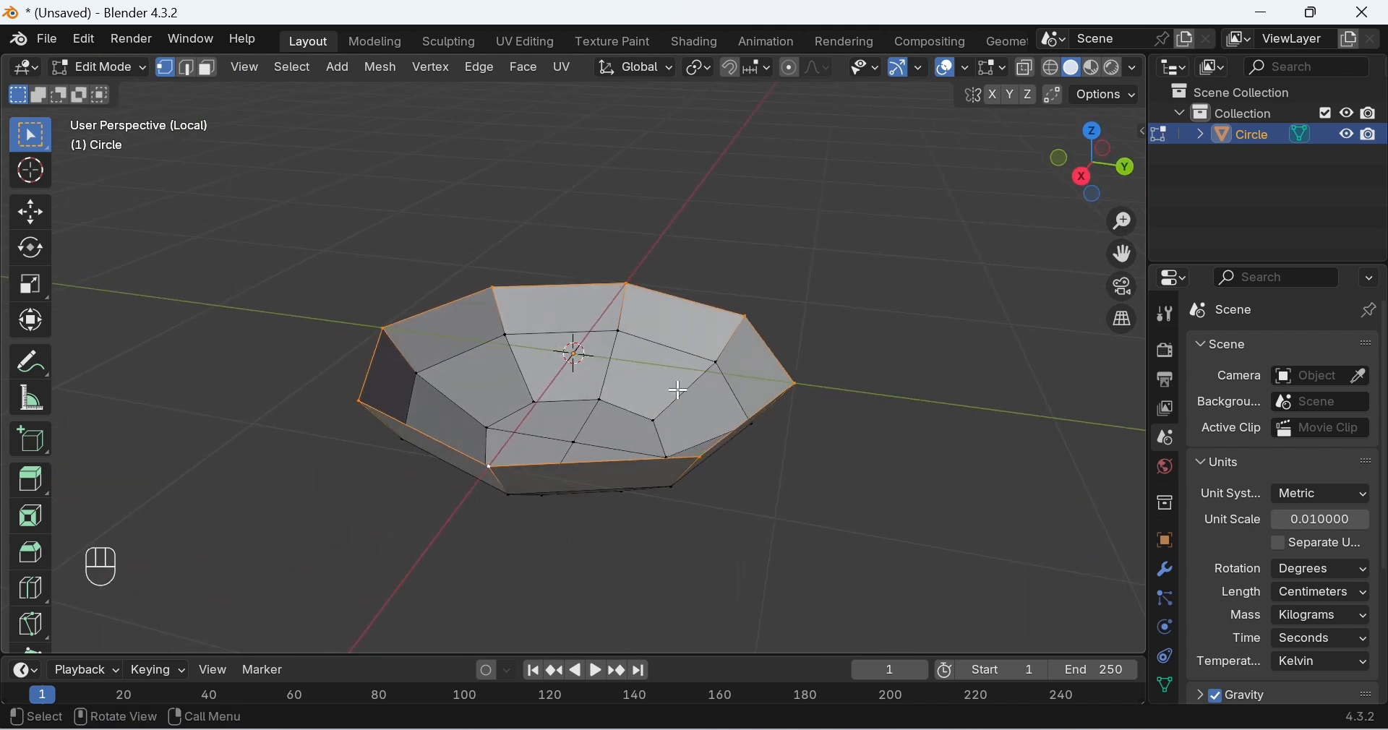
key("ctrl+f")
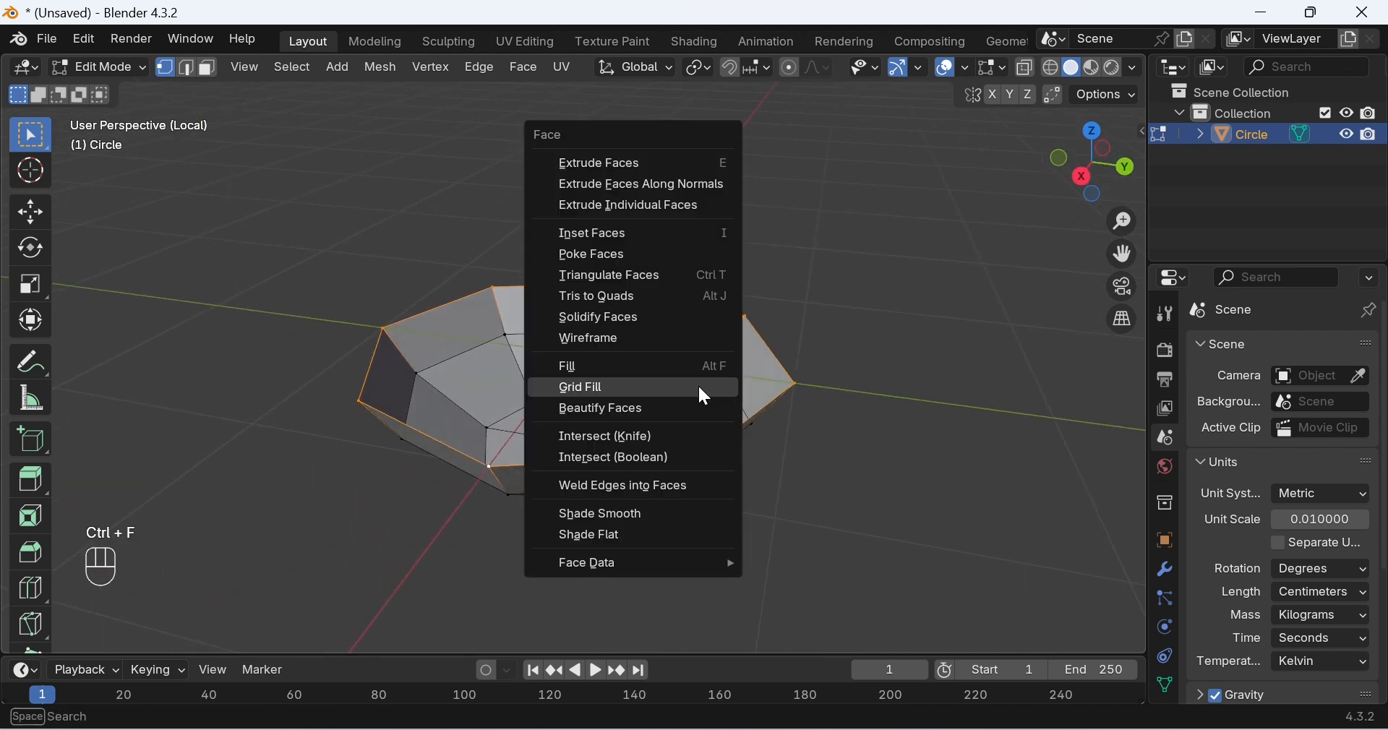
left_click(635, 370)
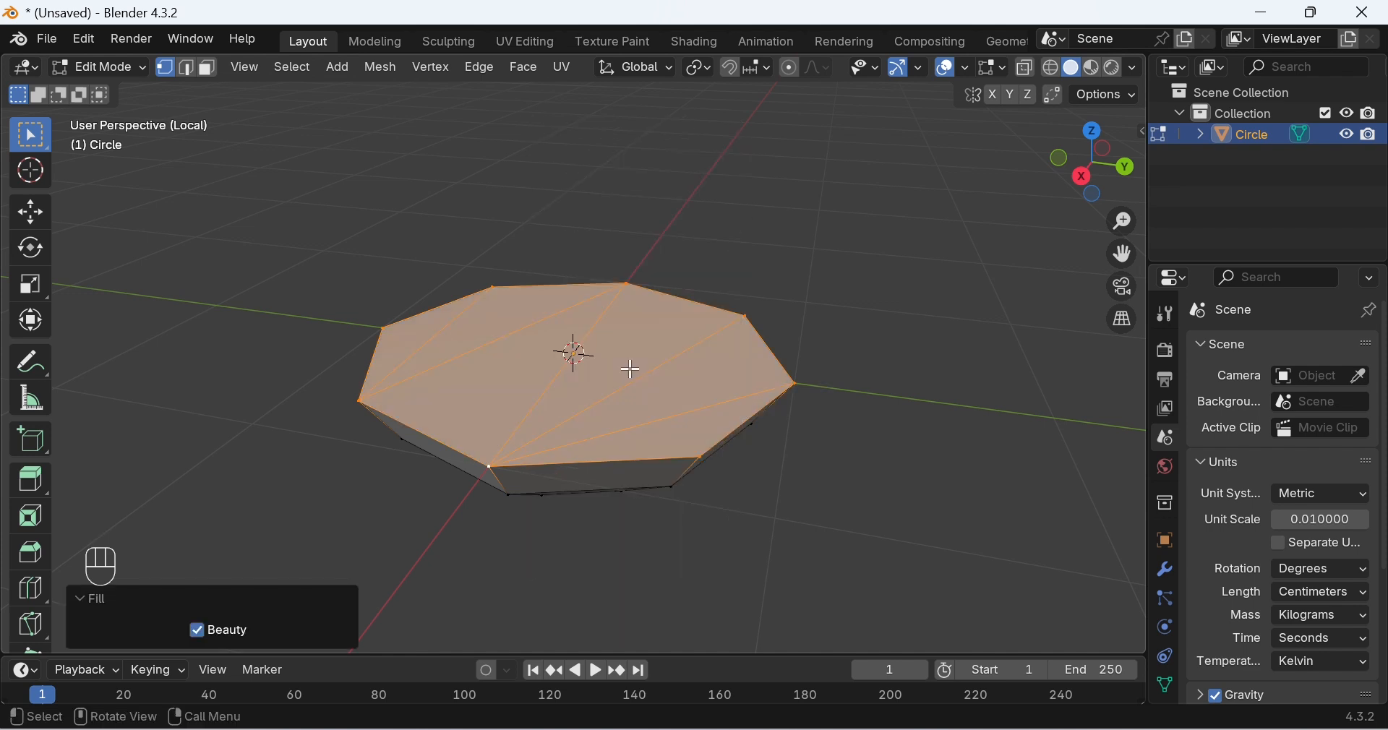
Extrude the top octagonal face in place and scale the new face inward to 0.650.
middle_click_drag(631, 370, 852, 352)
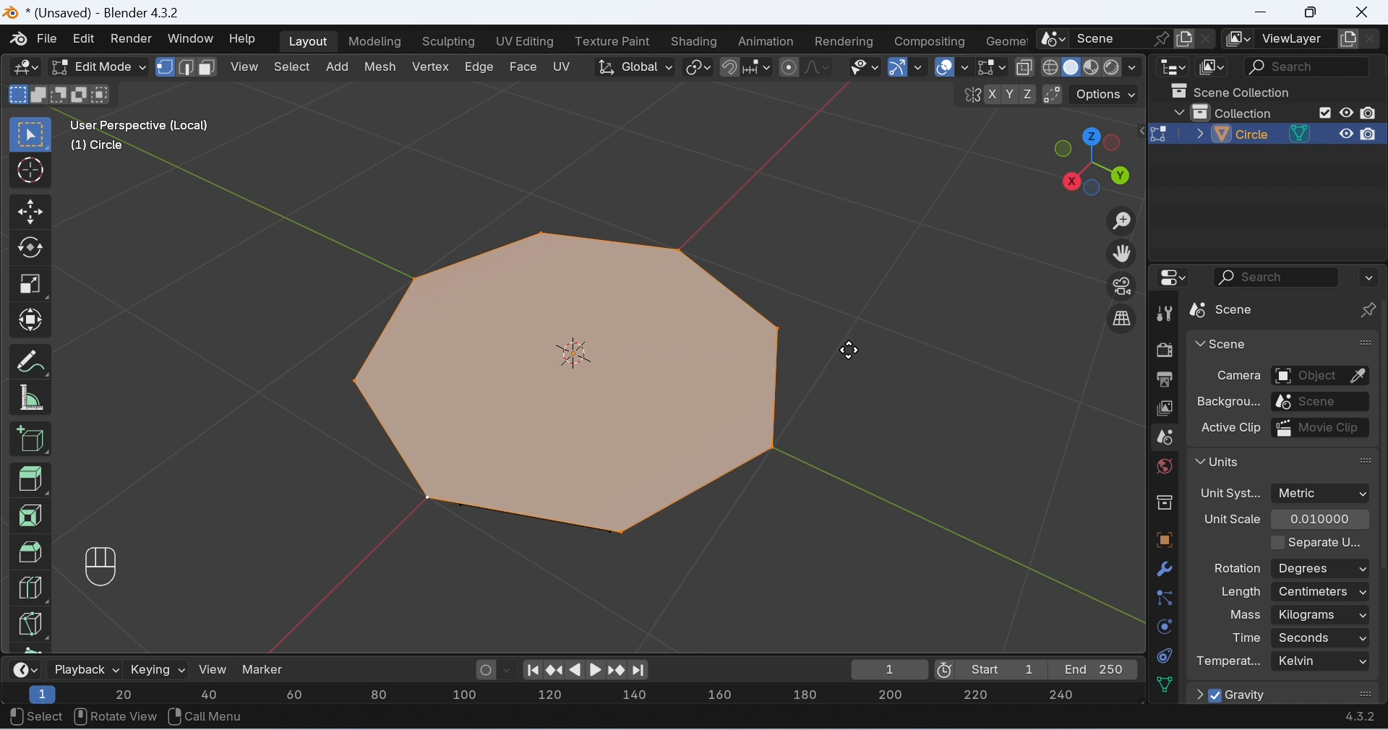
key("e")
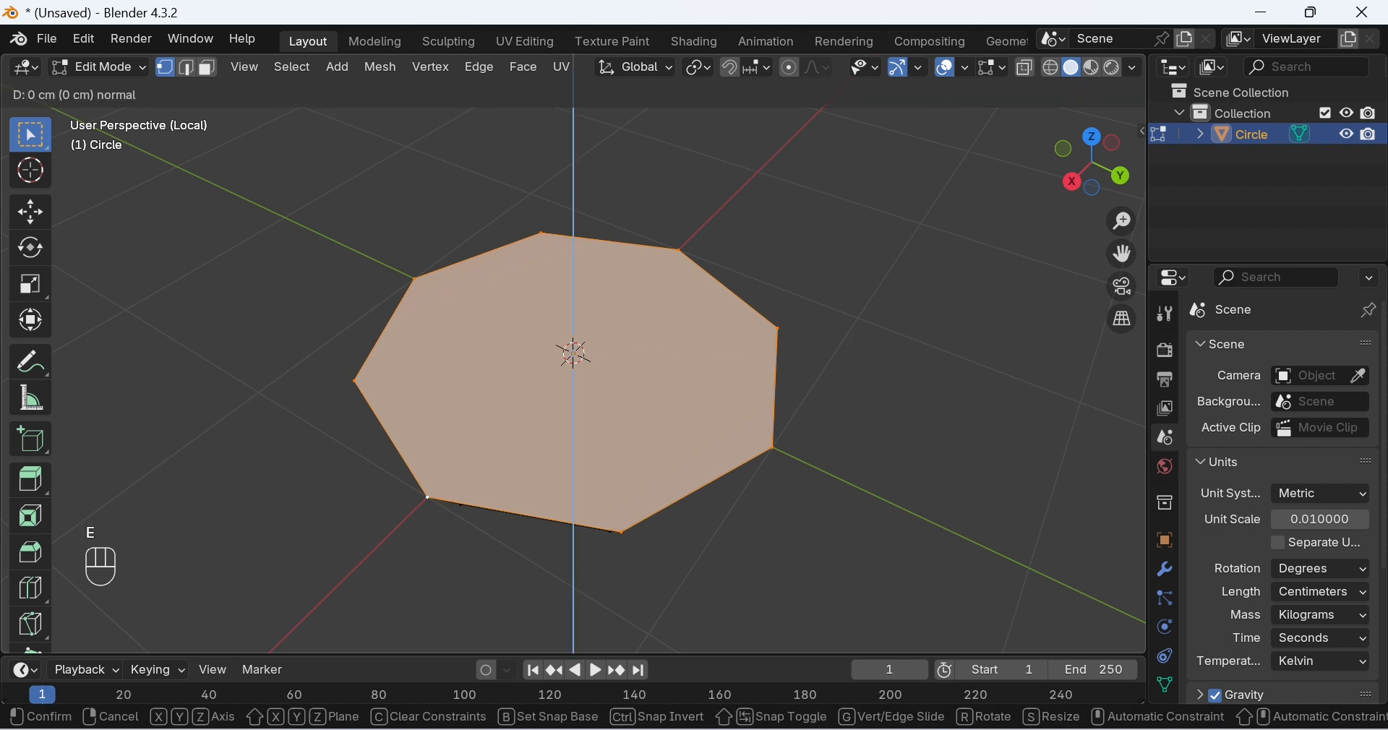
key("s")
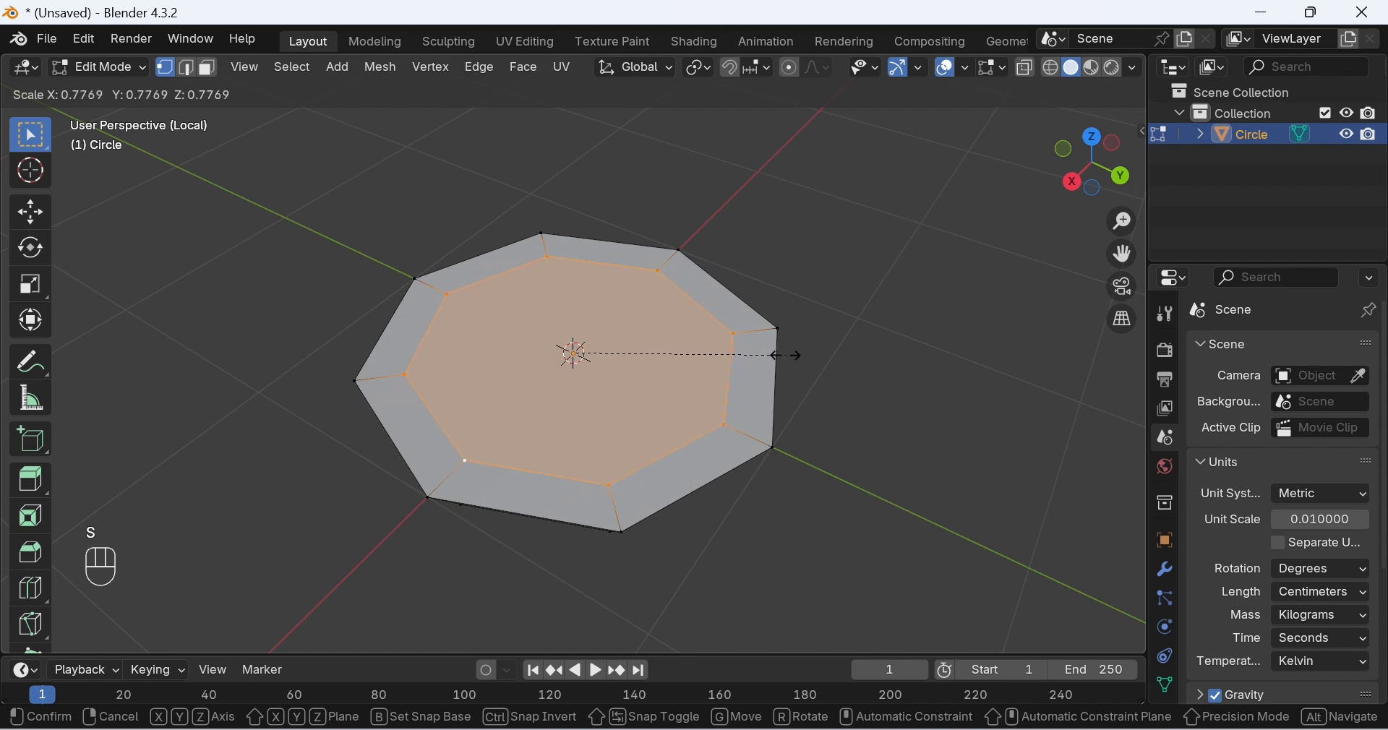
left_click(754, 373)
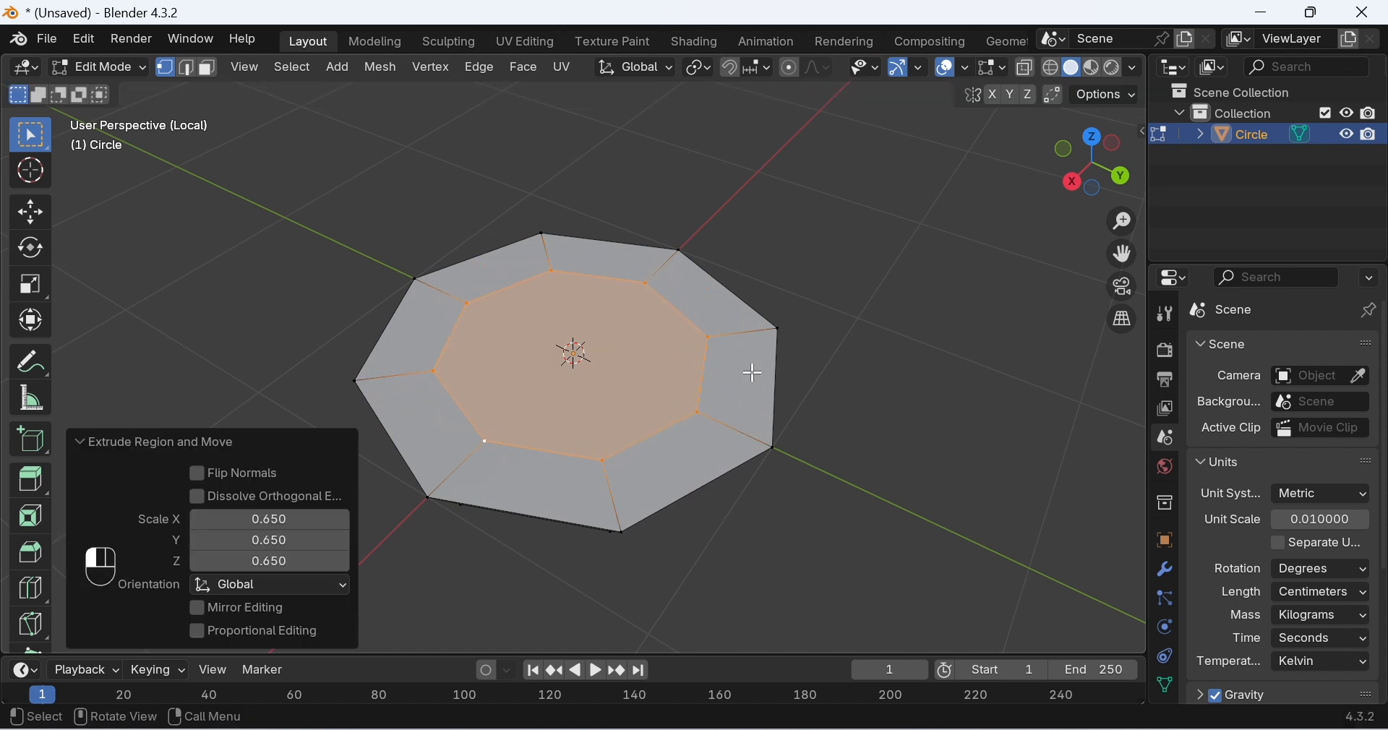
Connect two opposite vertex pairs of the inner top octagon with edges along Y and X, crossing at the centre.
middle_click_drag(818, 424, 720, 474)
left_click(606, 473)
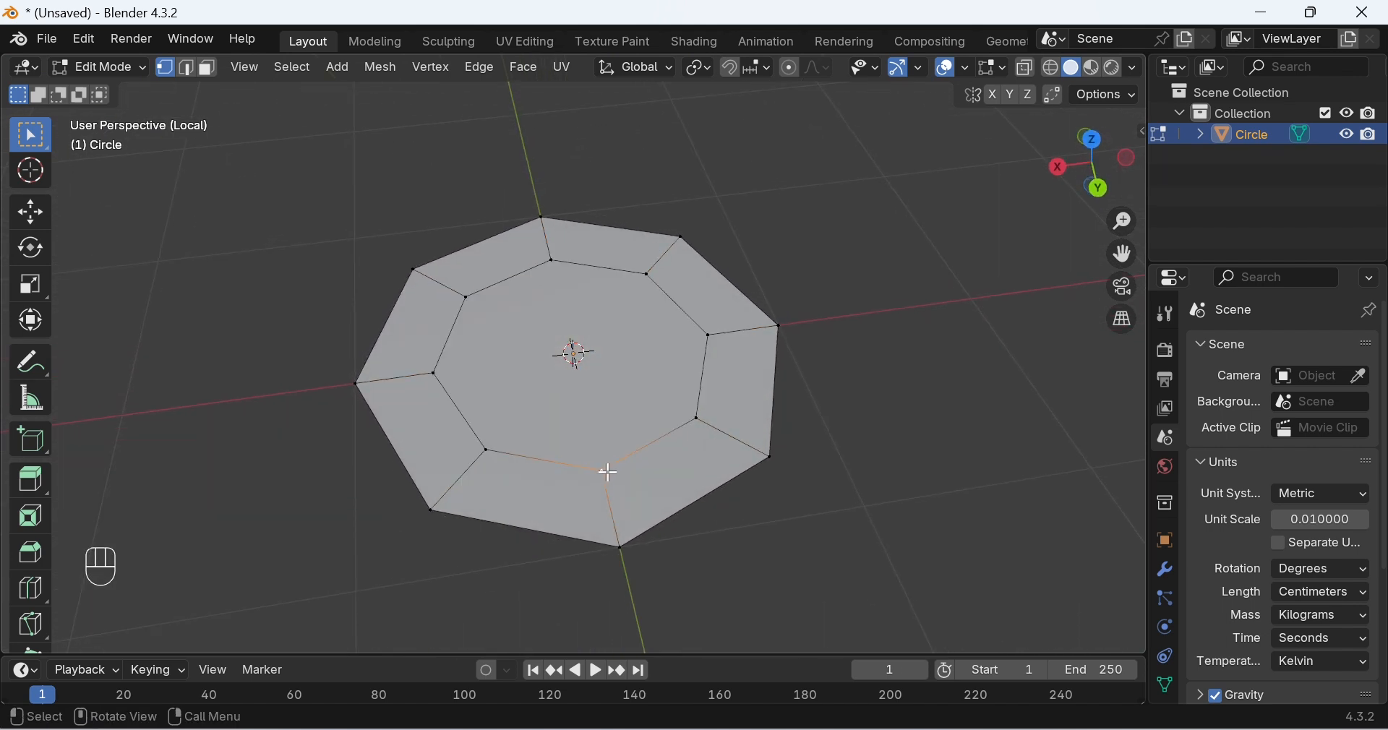
left_click(552, 262, "shift")
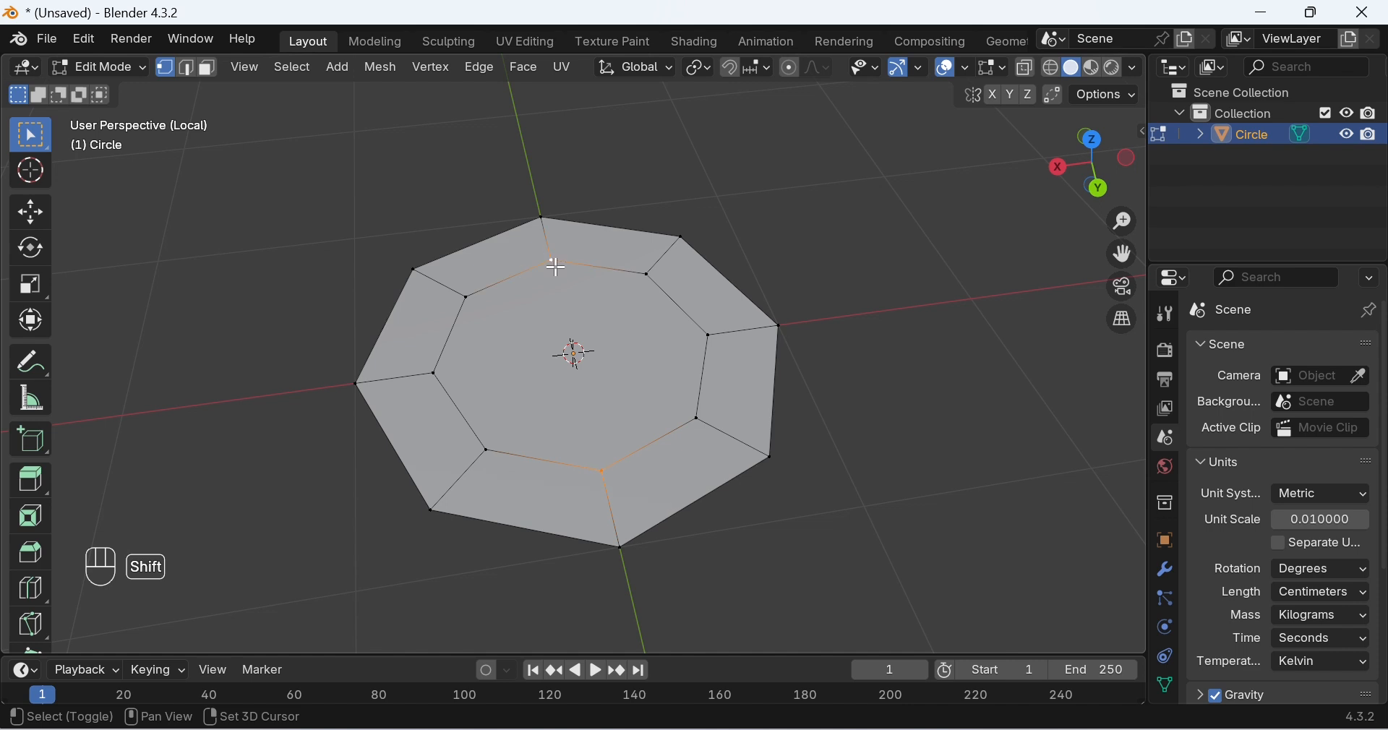
key("j")
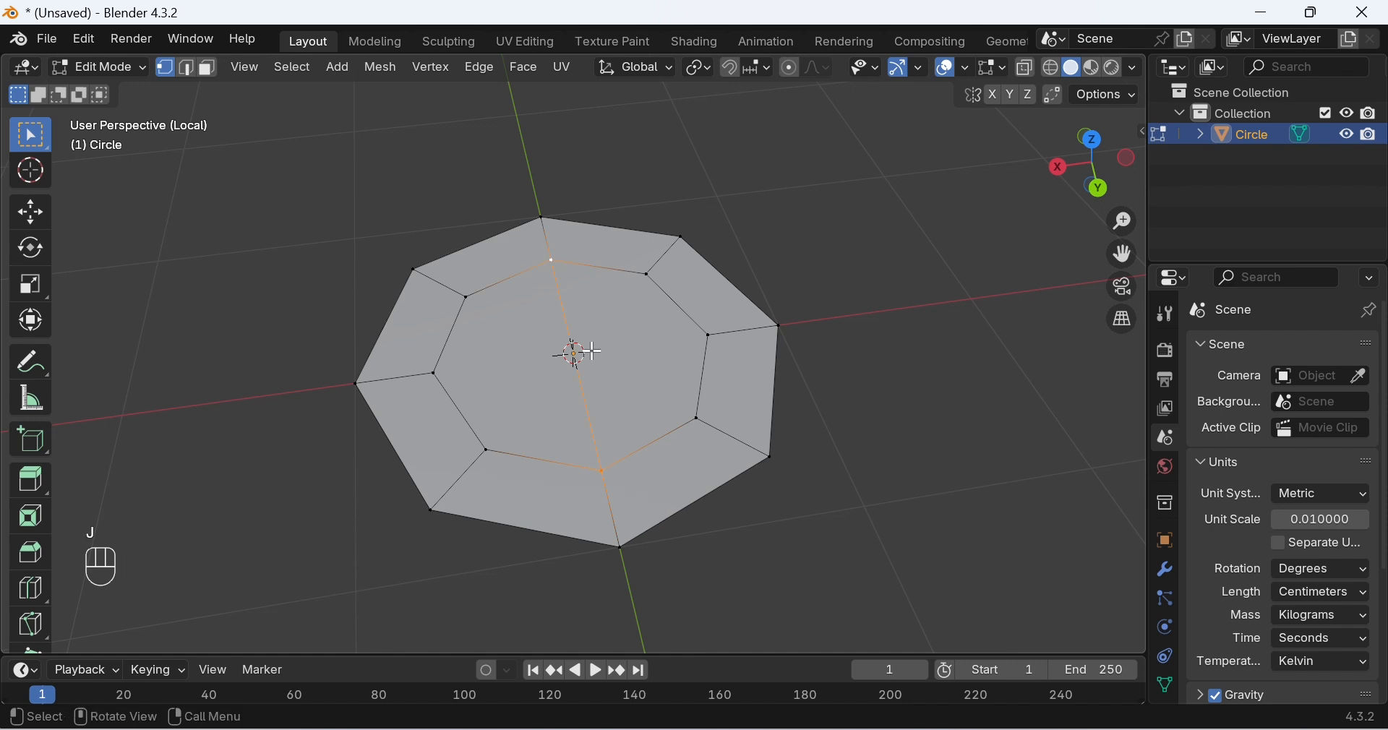
left_click(435, 374)
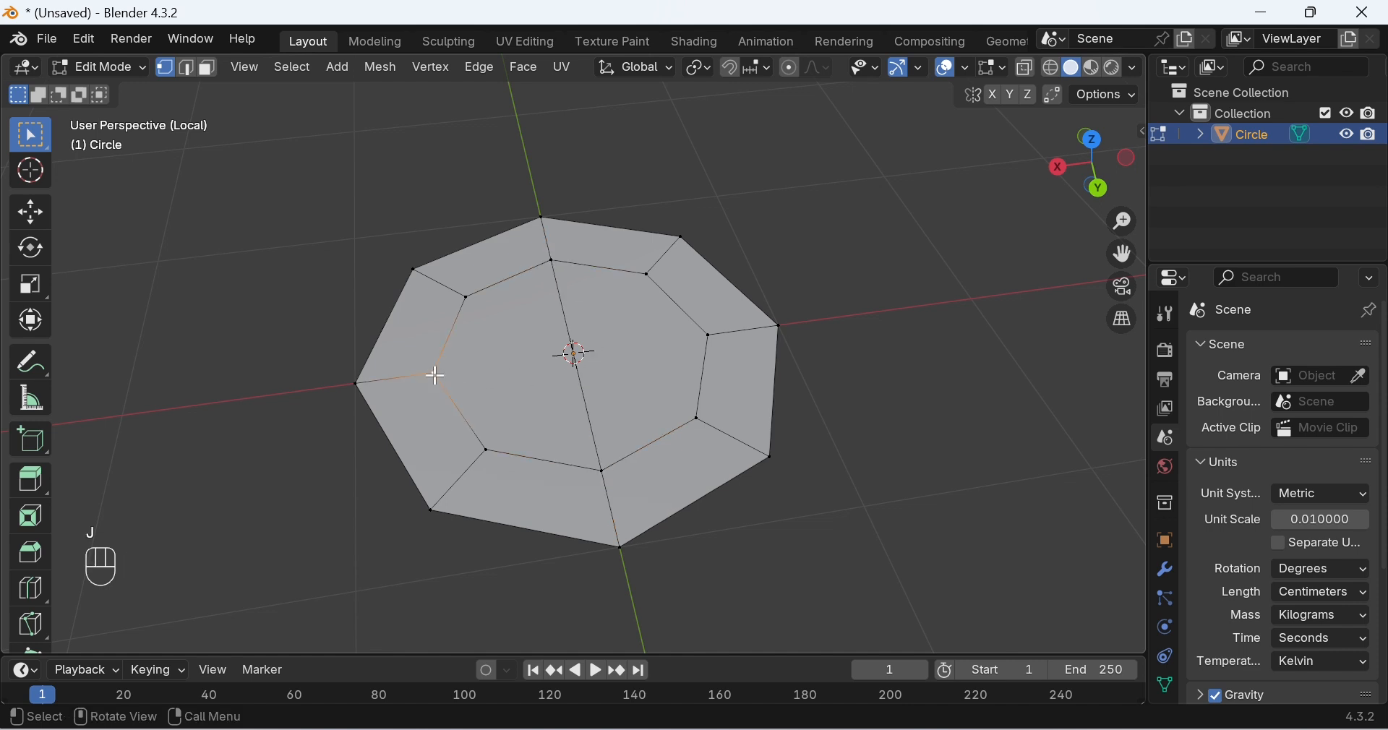
left_click(709, 336, "shift")
key("j")
Bevel the edge loop running along the Y axis with 2 segments and a width of about 0.029 cm.
middle_click_drag(895, 369, 764, 279)
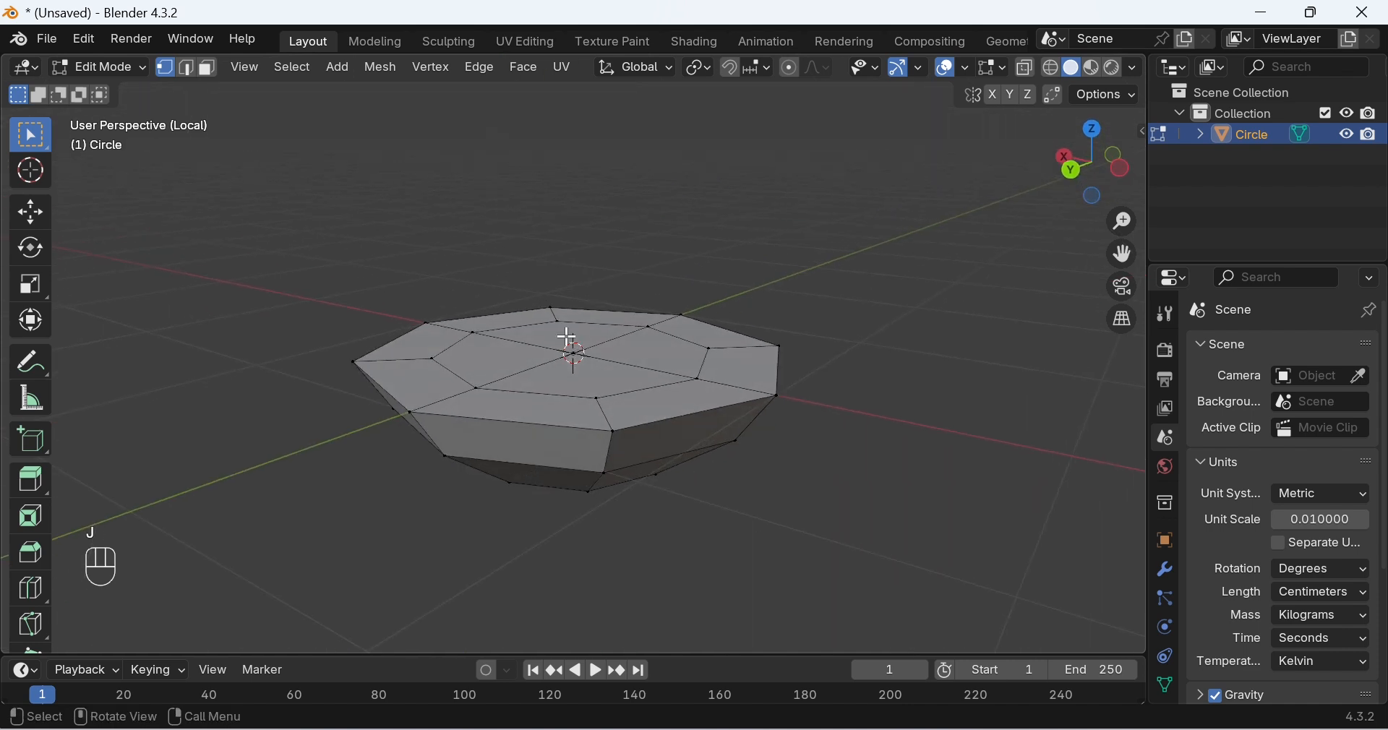
middle_click_drag(603, 394, 606, 442)
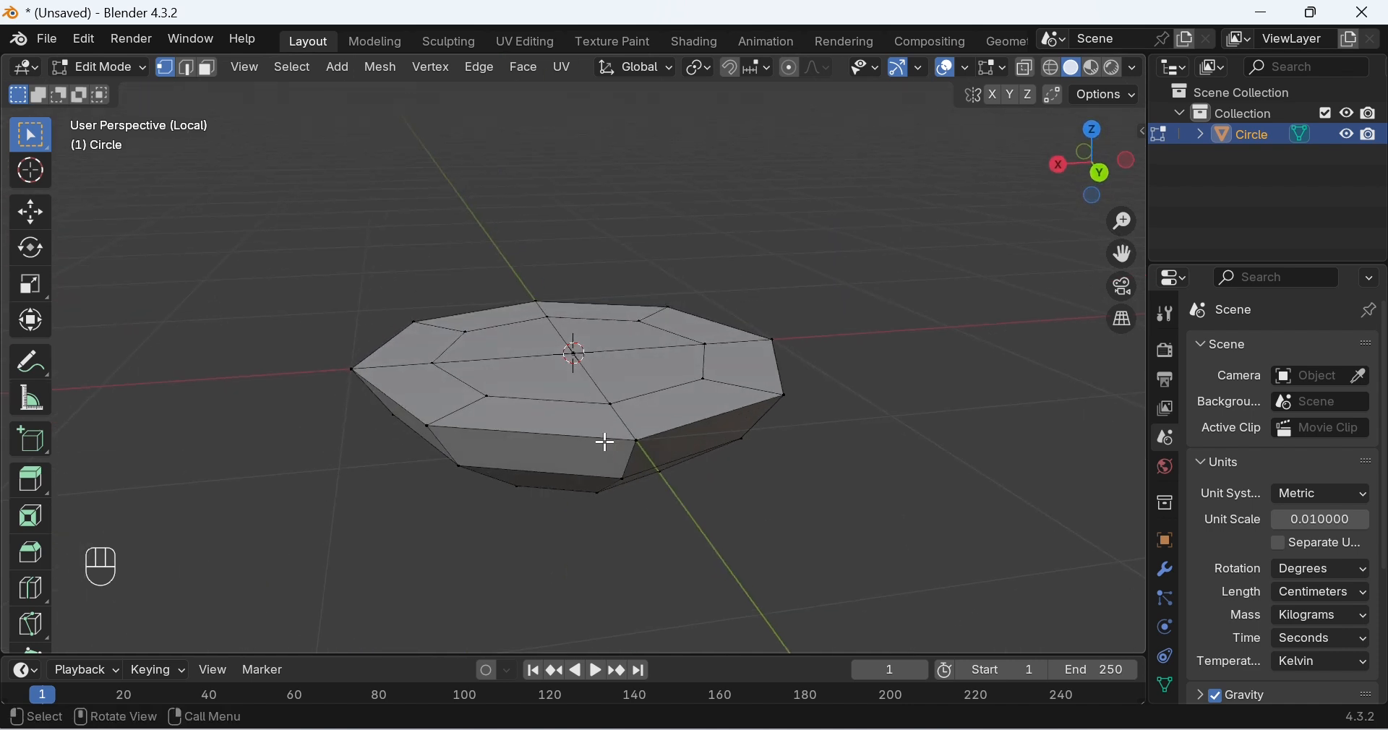
key("2")
left_click(623, 412)
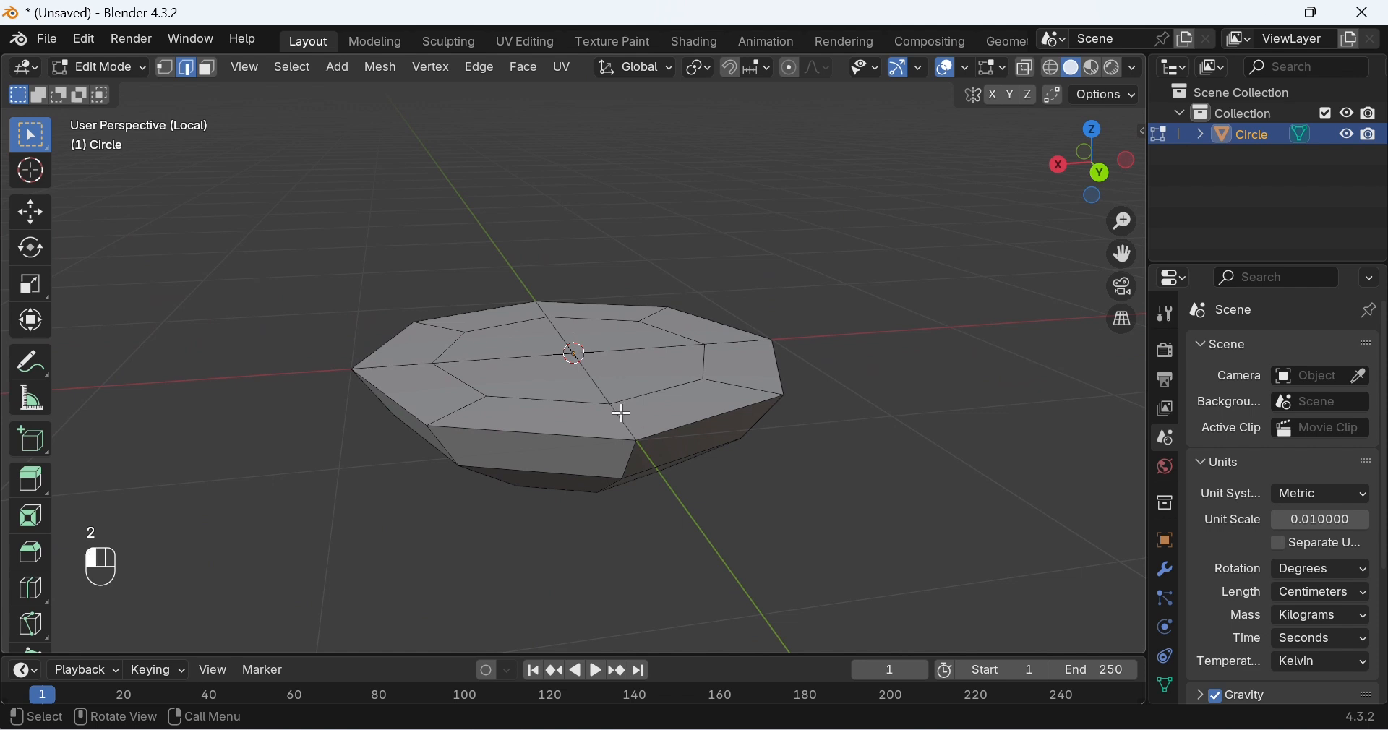
middle_click_drag(623, 412, 691, 466)
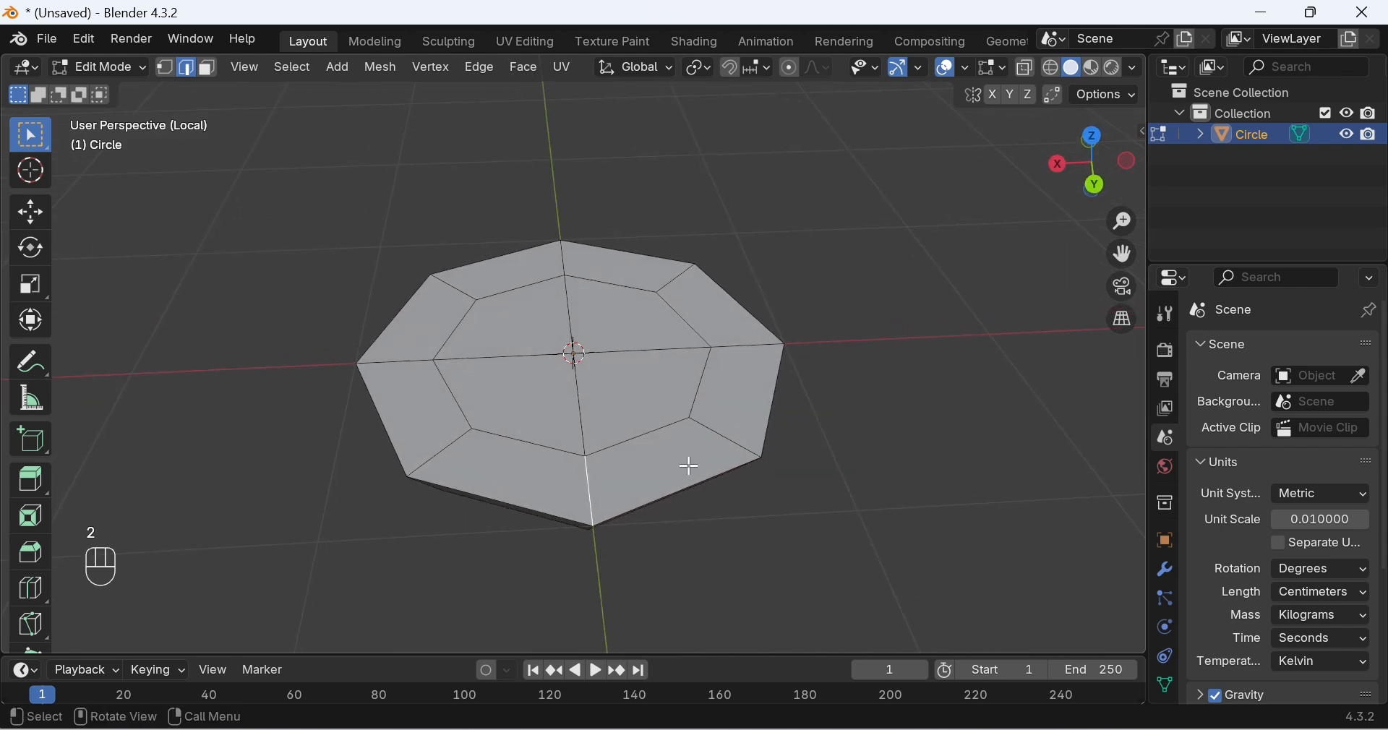
left_click(576, 400, "alt")
middle_click_drag(675, 477, 613, 456)
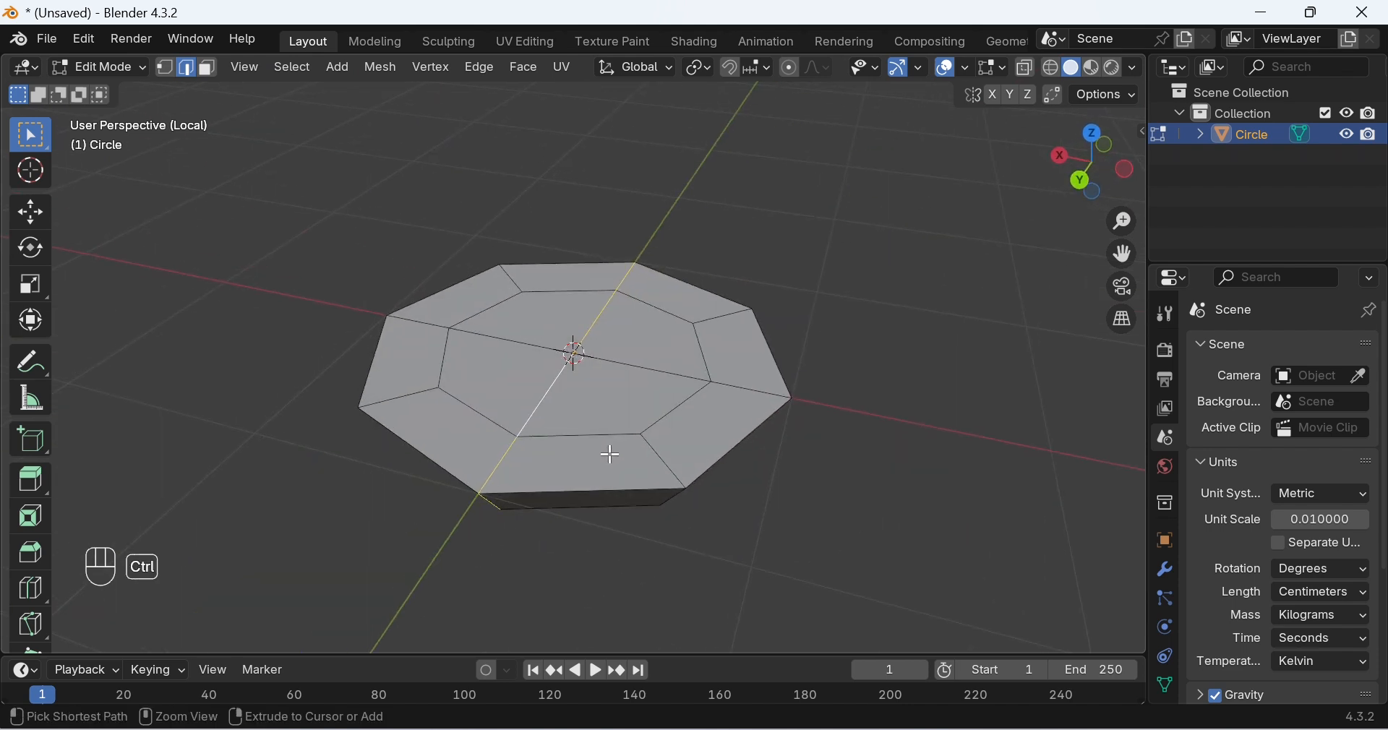
key("ctrl+b")
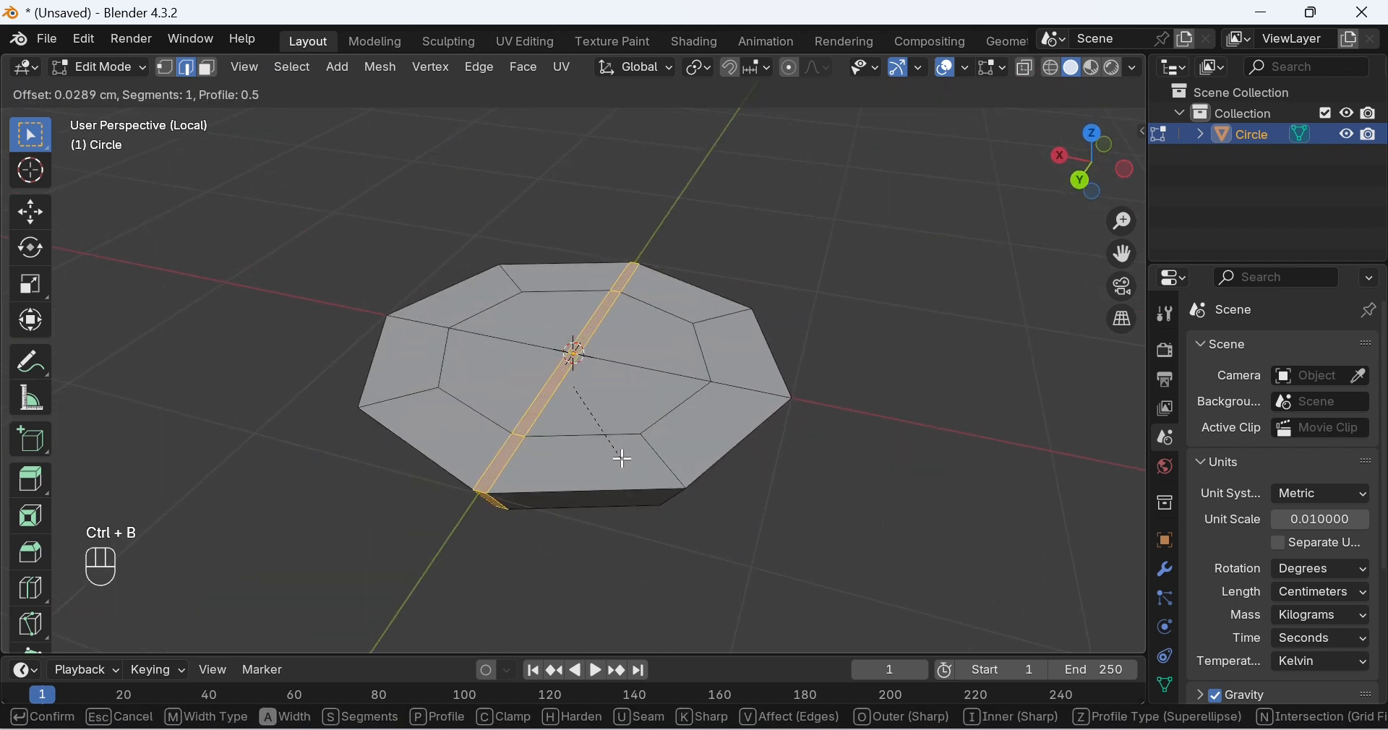
scroll(623, 458, "up", 1)
left_click(623, 459)
middle_click_drag(568, 477, 419, 442)
scroll(647, 454, "up", 2)
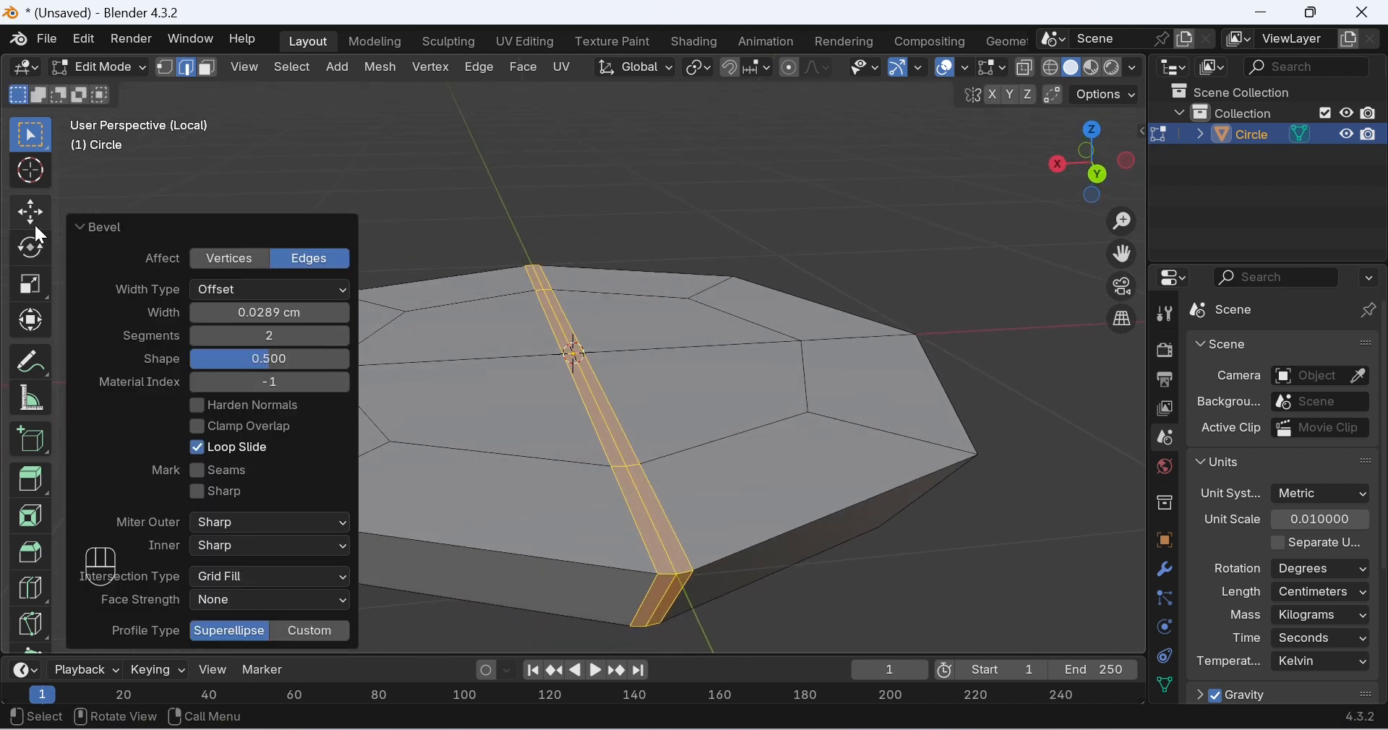
left_click(84, 232)
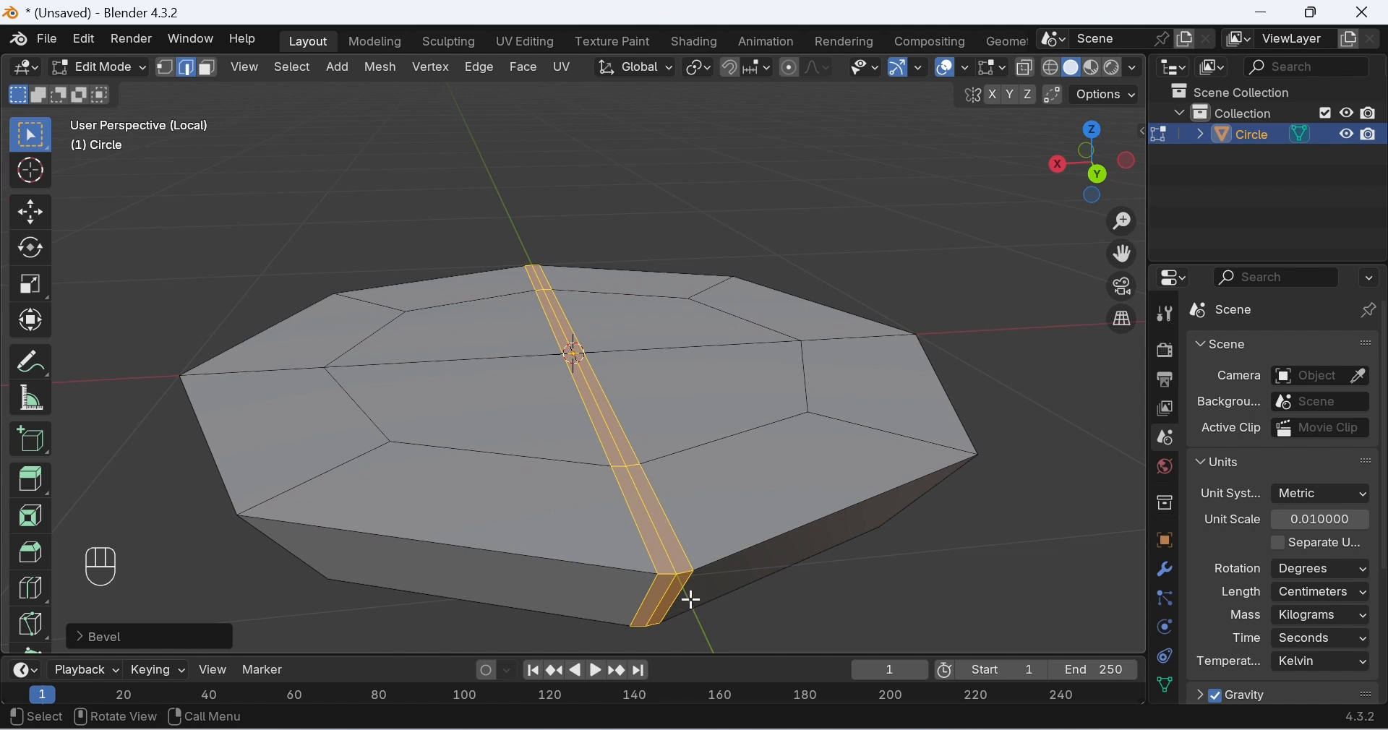
Select the middle edge line of the bevelled strip across the top and move it about 0.04 cm down along Z.
left_click(667, 547)
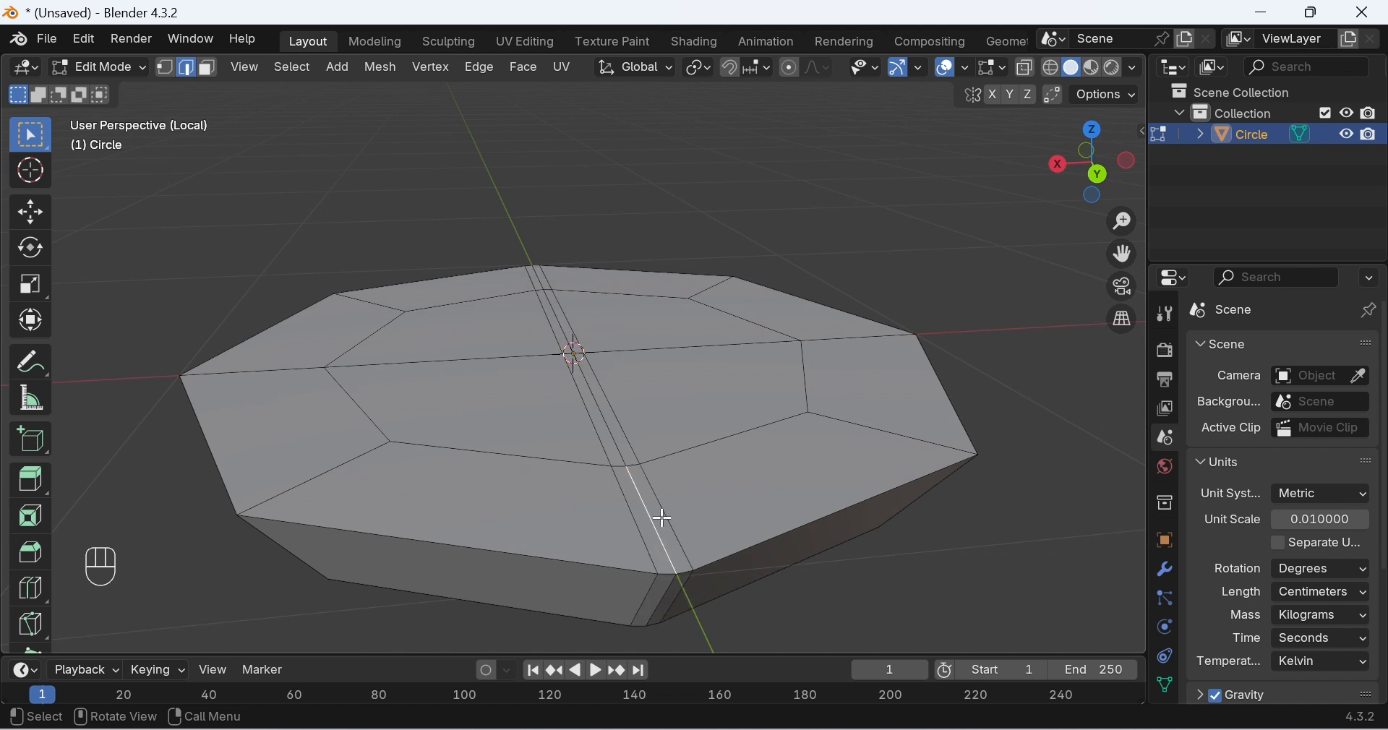
middle_click_drag(692, 481, 768, 458)
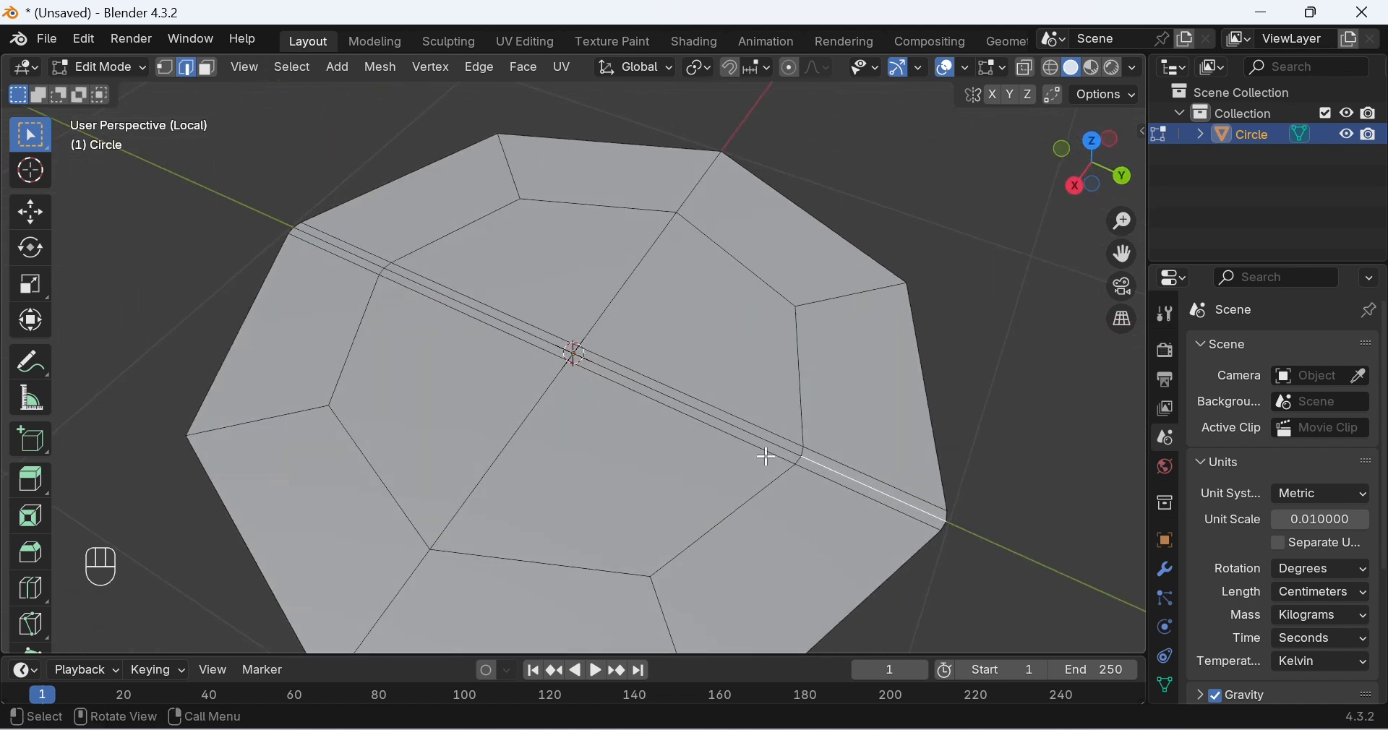
left_click(484, 313, "shift")
middle_click_drag(723, 311, 791, 357)
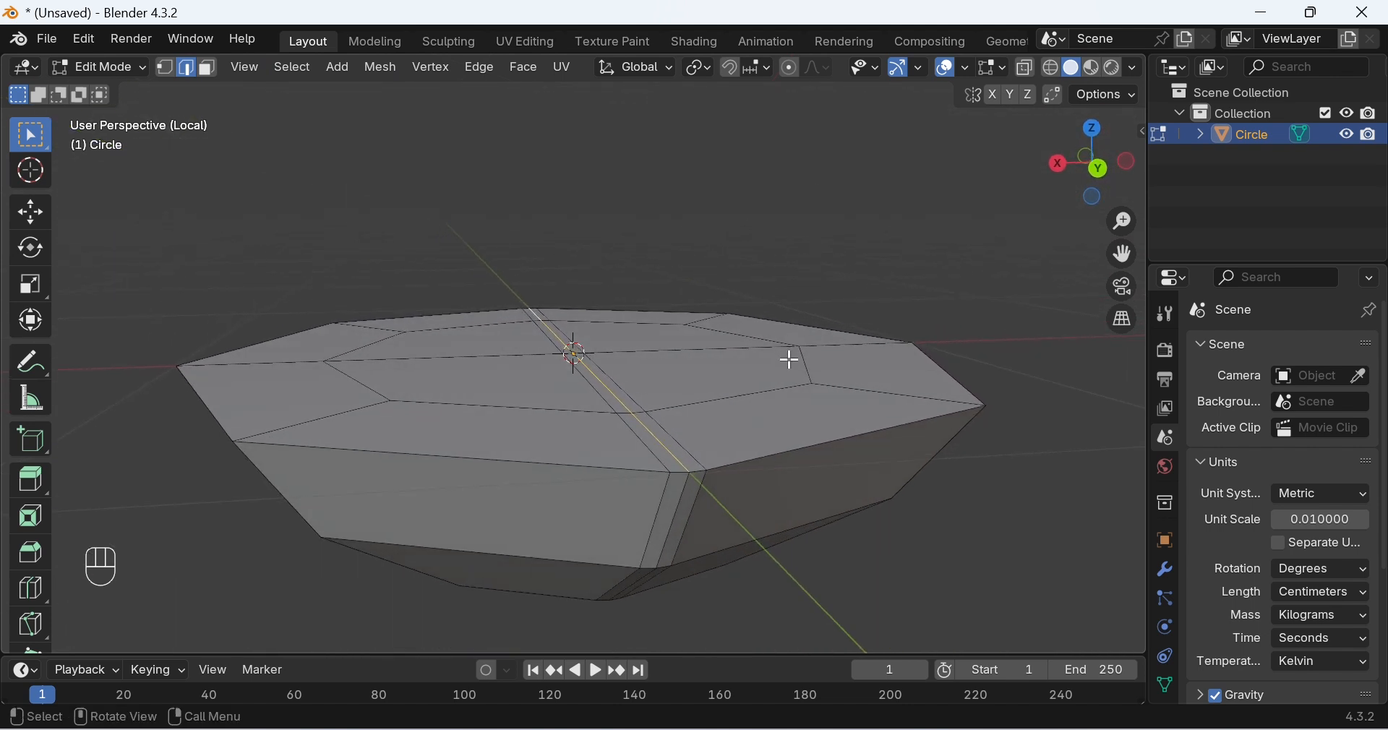
key("g")
key("z")
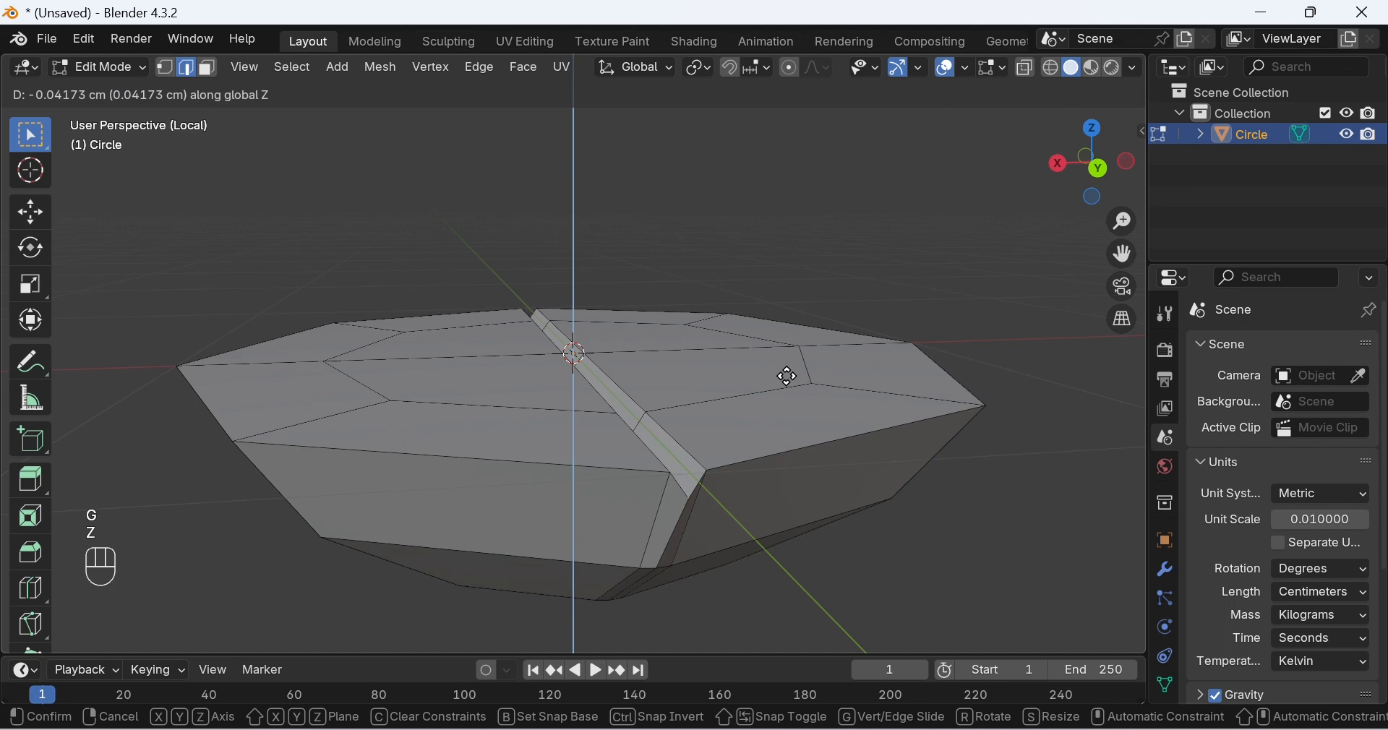
left_click(786, 379)
Select the lowered vertices at both ends of the top groove and scale them along Y to about 0.989.
middle_click_drag(846, 458, 730, 362)
middle_click_drag(731, 476, 868, 505)
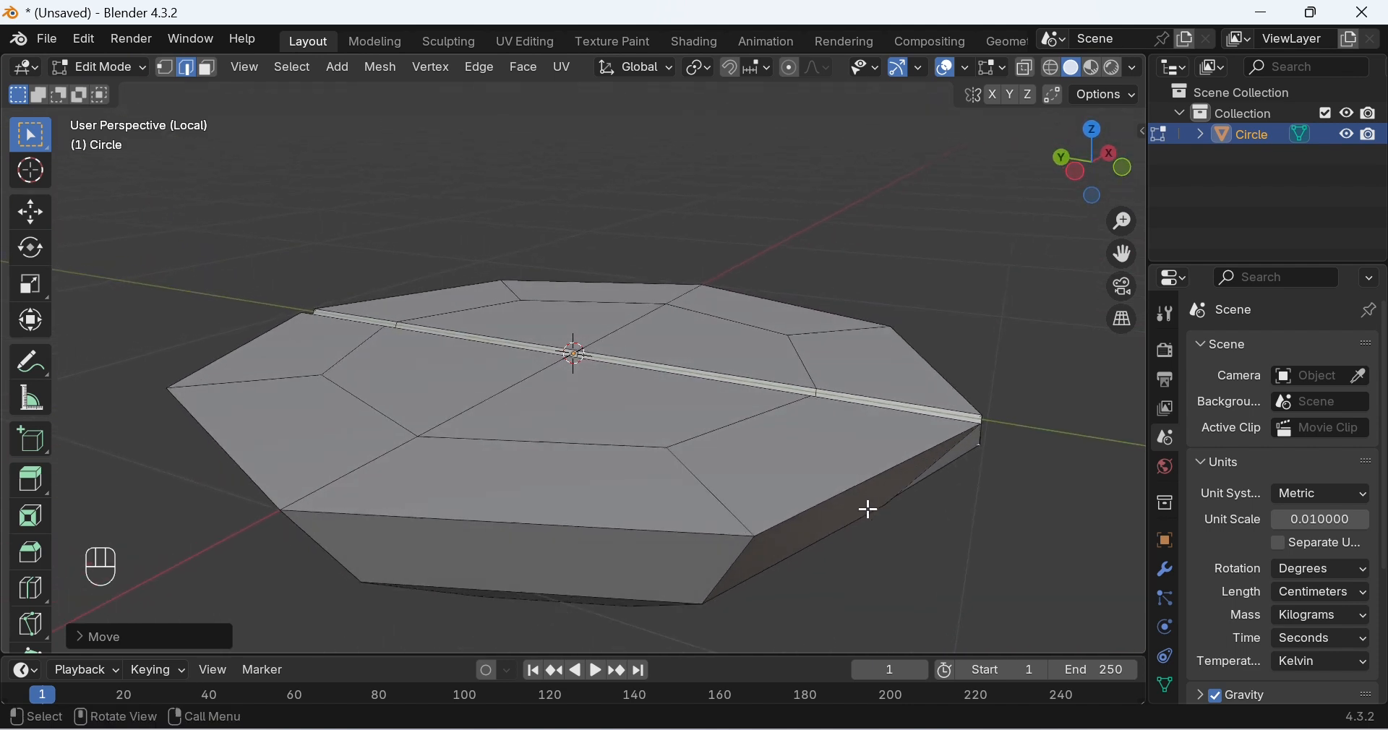
left_click(981, 450)
middle_click_drag(1026, 434, 867, 414)
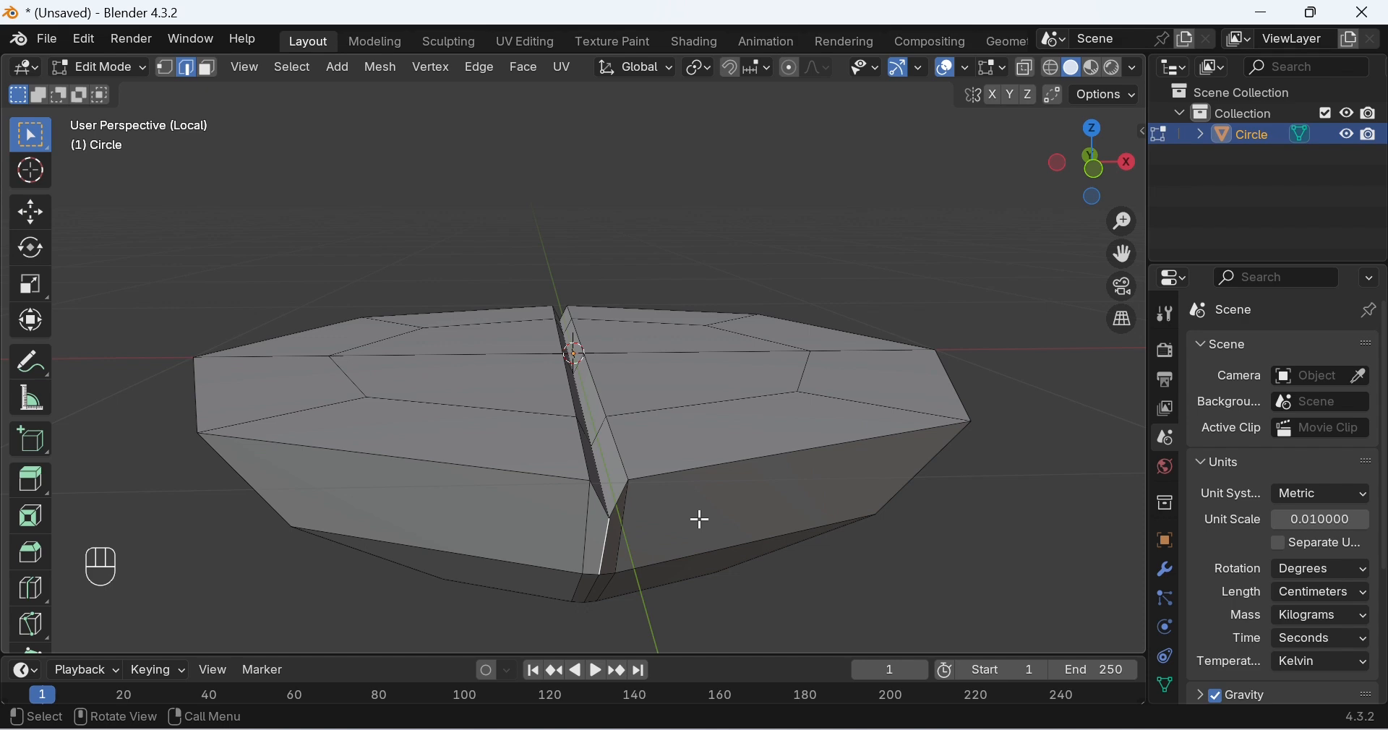
key("1")
middle_click_drag(716, 539, 425, 462)
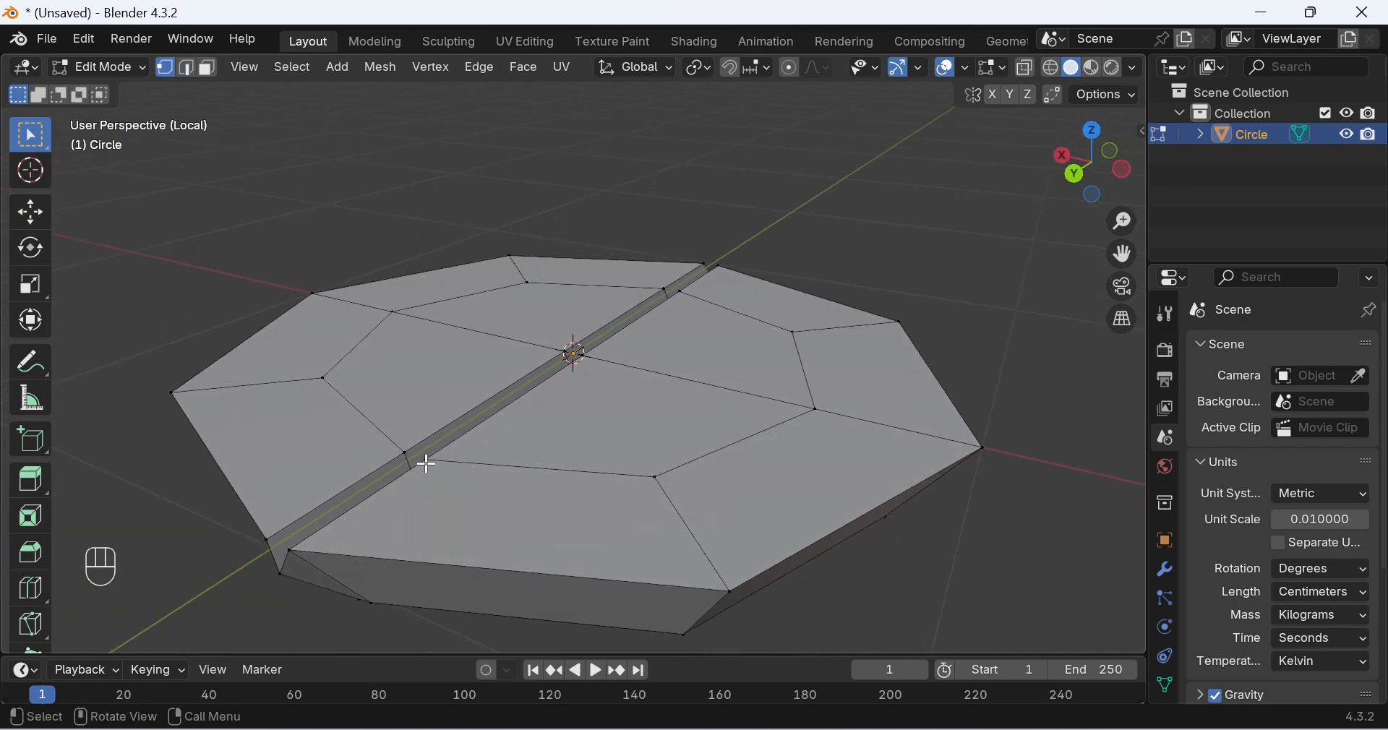
left_click(286, 573, "shift")
middle_click_drag(303, 567, 678, 424)
middle_click_drag(437, 403, 442, 441)
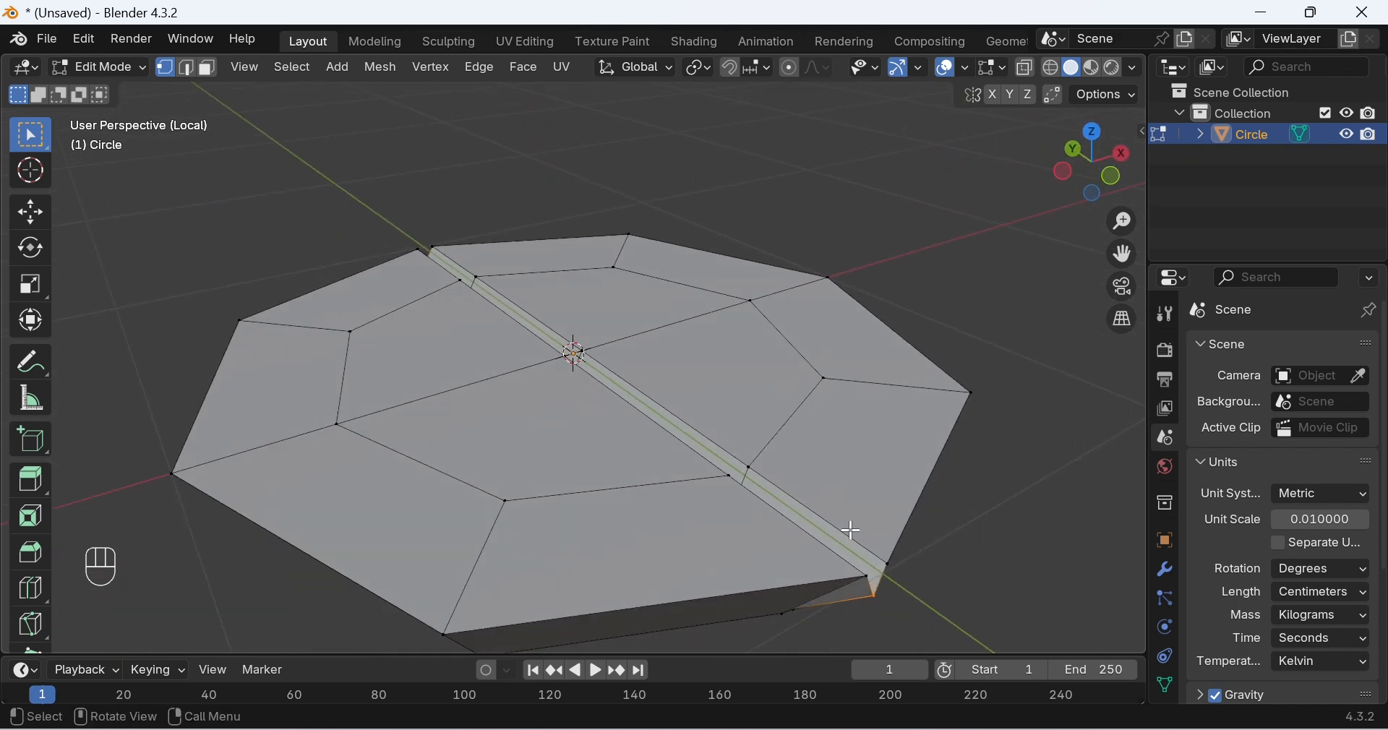
key("s")
key("y")
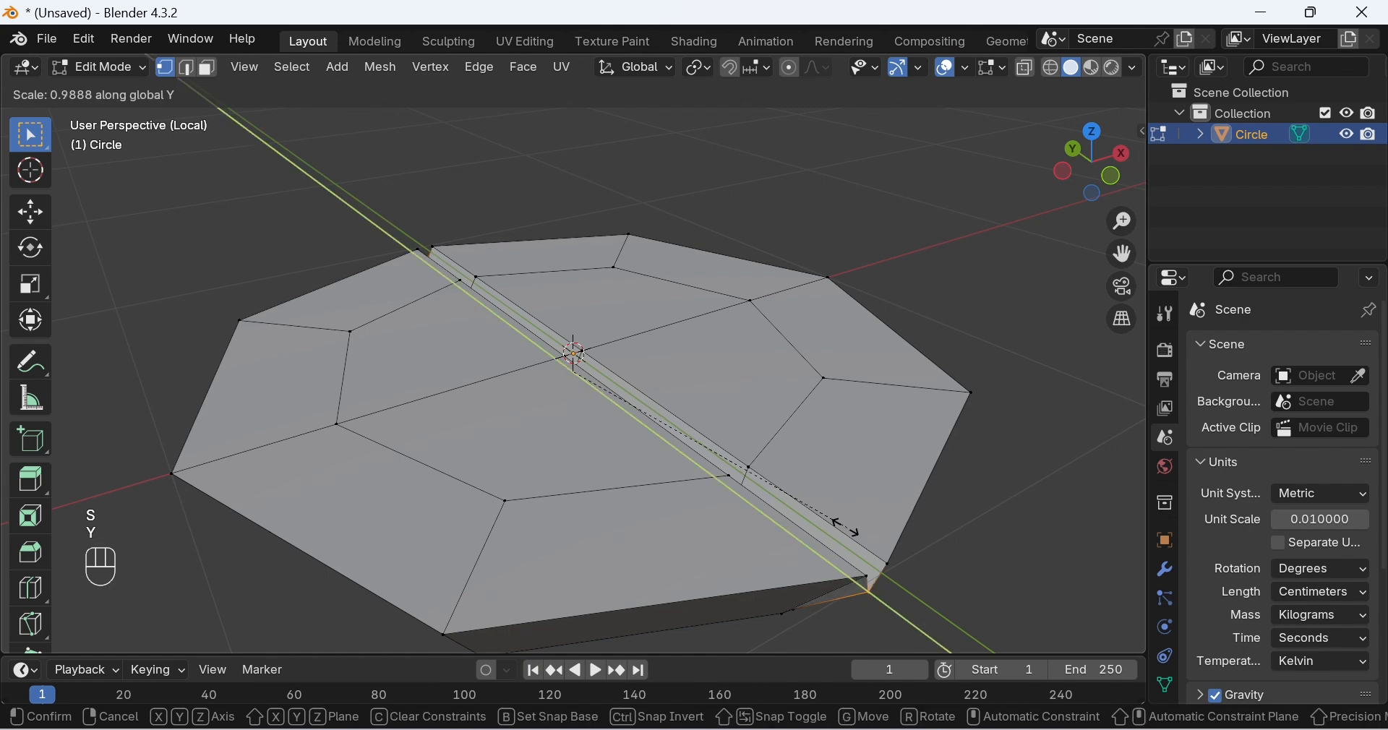
left_click(844, 526)
Add a centred edge loop around the lowest sloped band of the body and scale it outward to about 1.09.
middle_click_drag(889, 540, 811, 452)
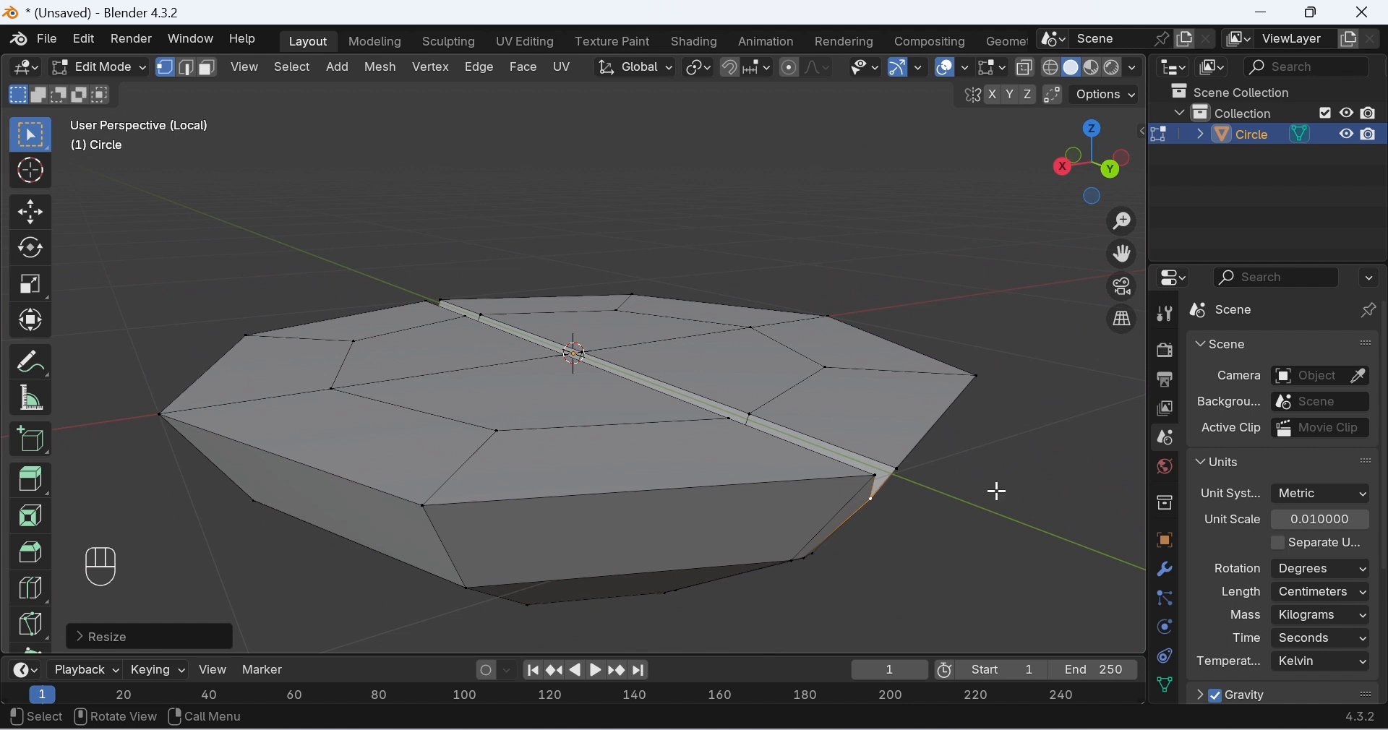
middle_click_drag(997, 492, 865, 496)
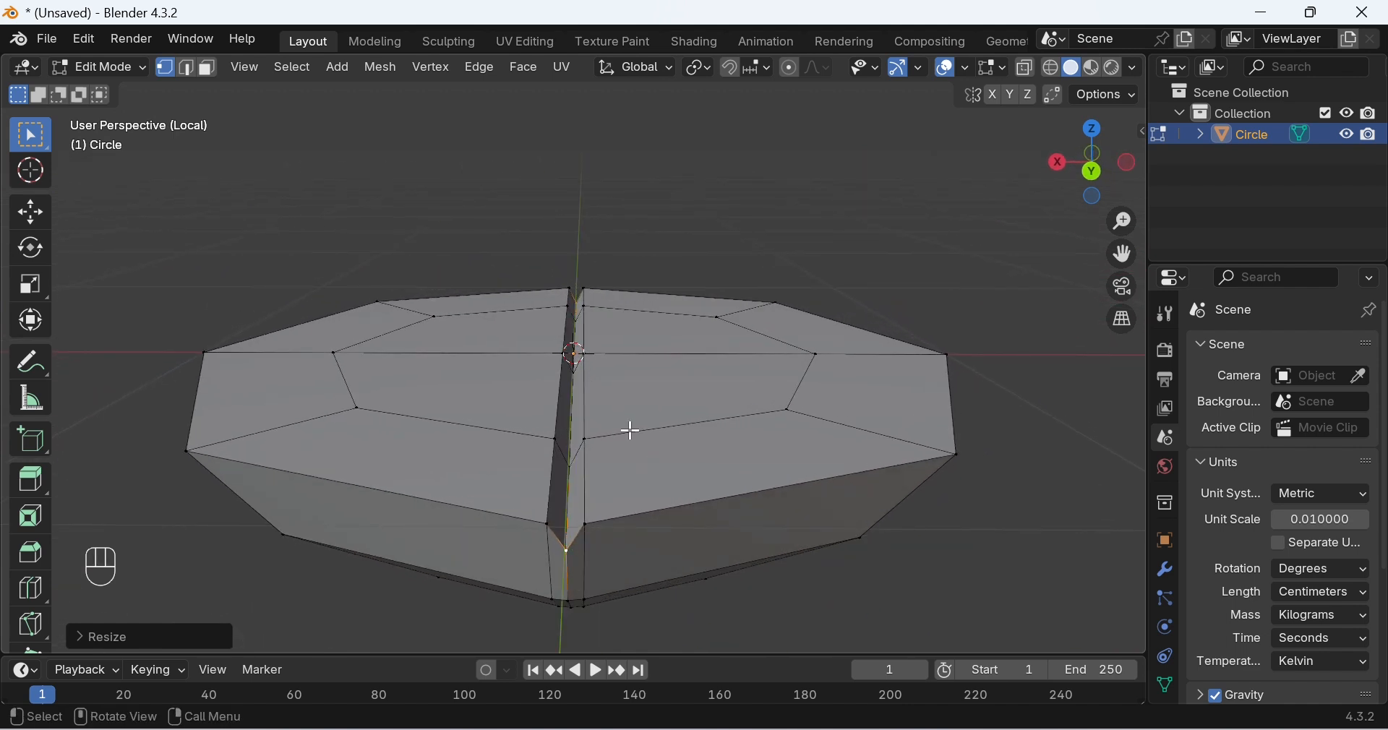
middle_click_drag(708, 470, 632, 325)
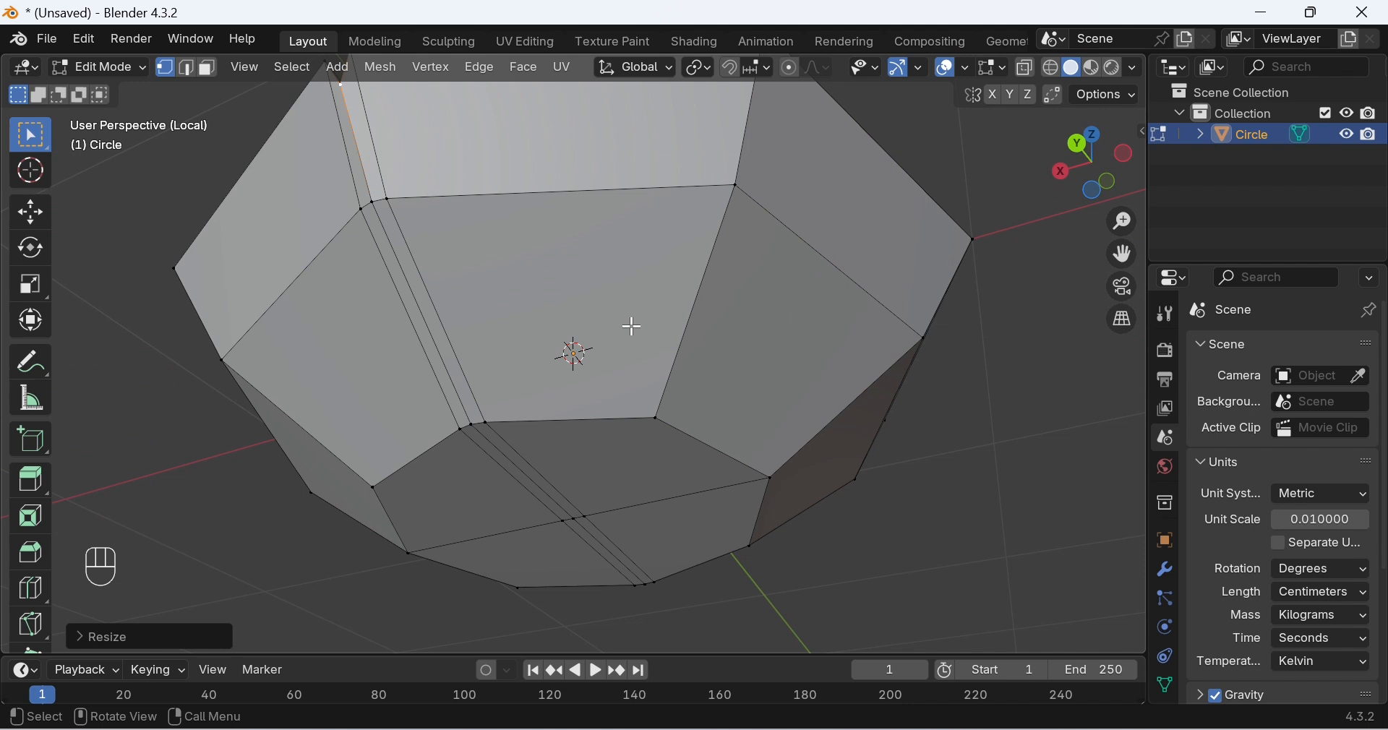
left_click(693, 313)
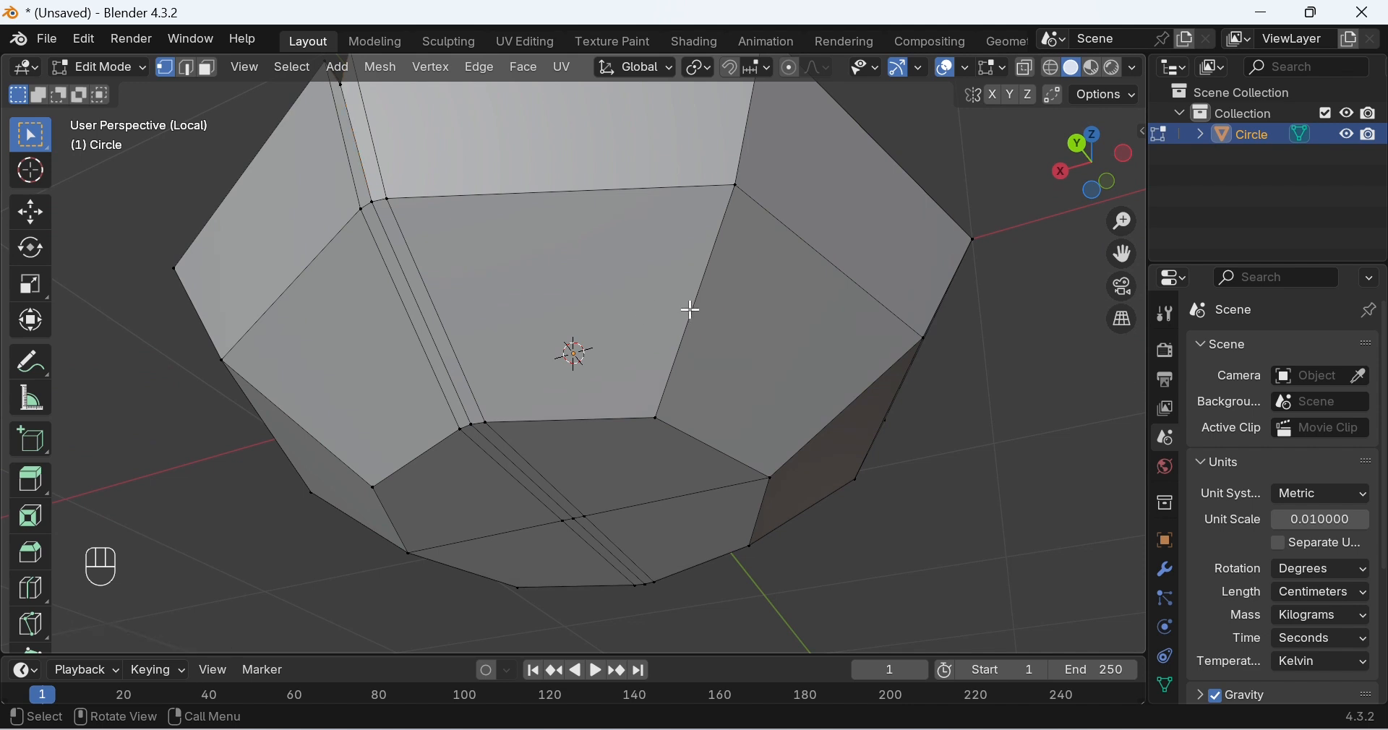
key("2")
left_click(692, 310)
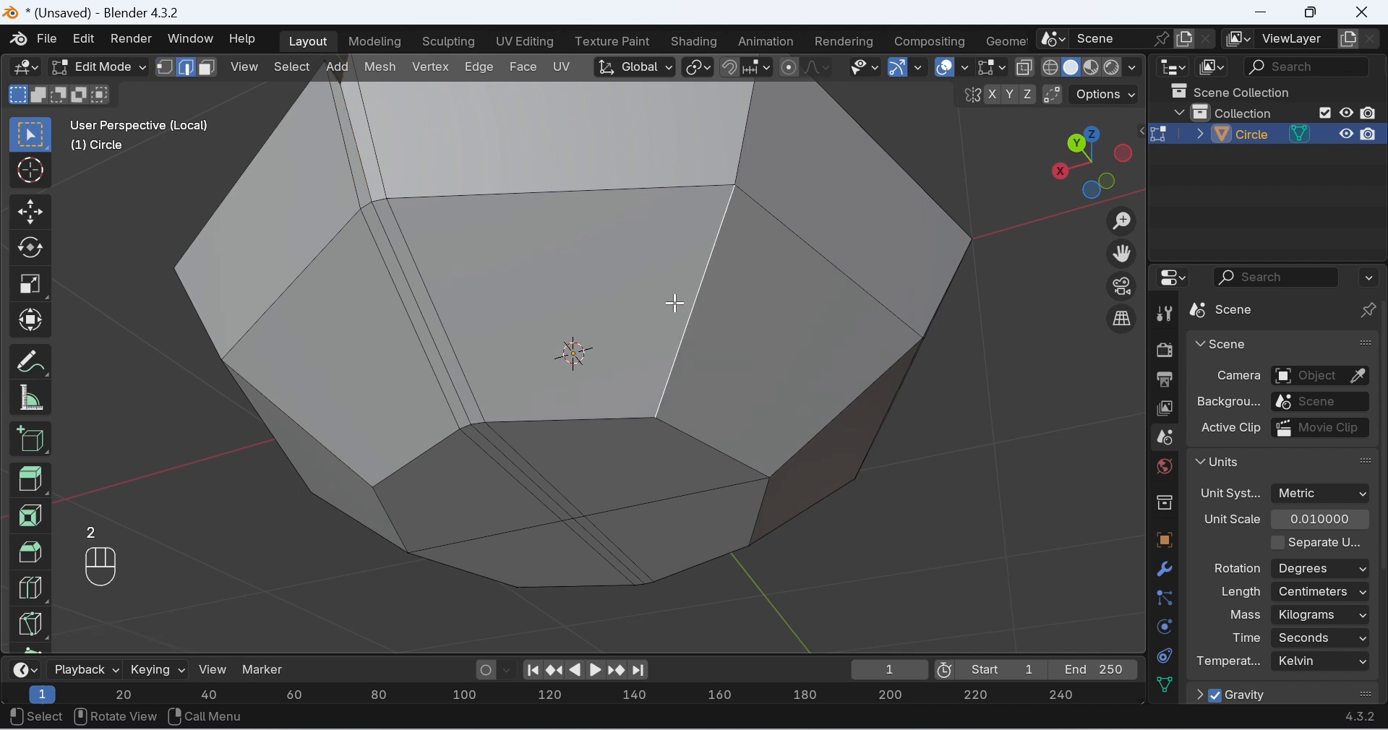
key("ctrl+r")
left_click(676, 304)
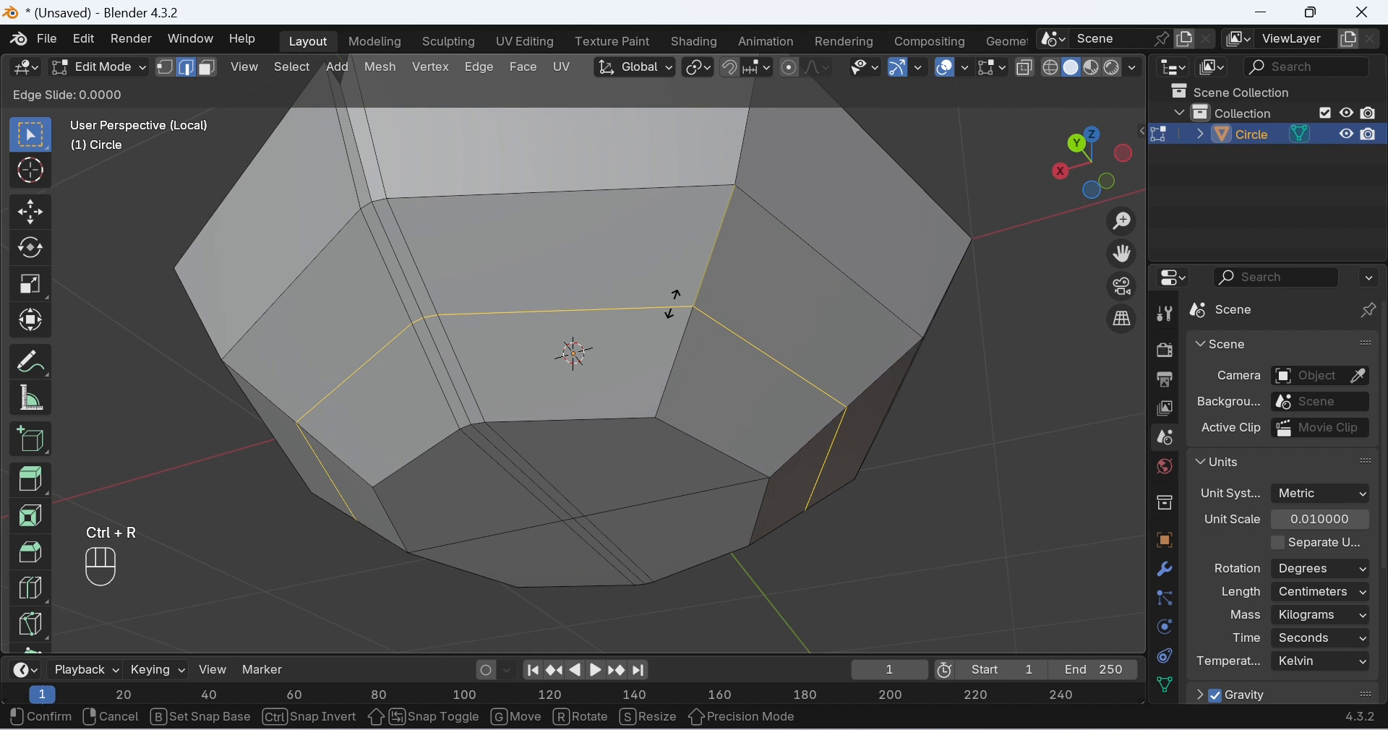
left_click(675, 304)
key("s")
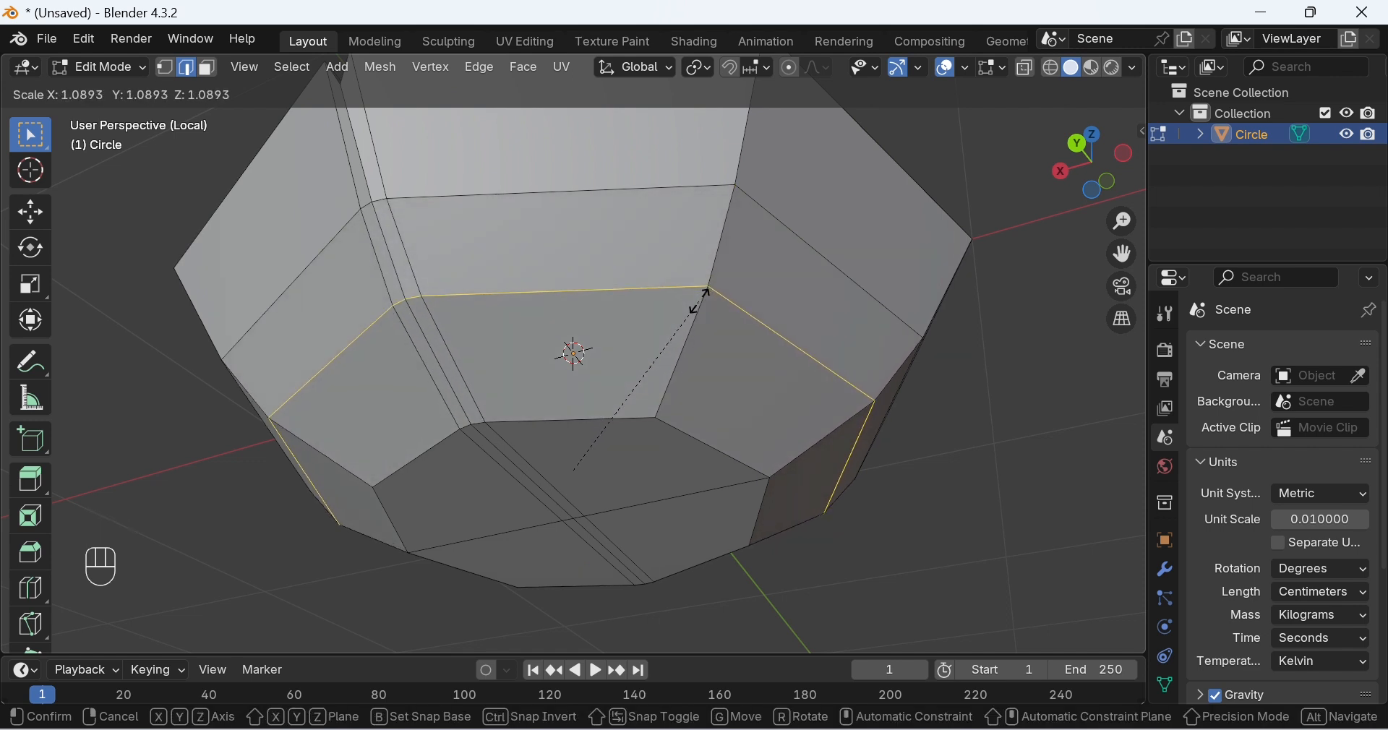
right_click(707, 292)
Select the vertices at the centre of the body's underside and move them slightly down along Z.
middle_click_drag(766, 388, 572, 410)
left_click(584, 413)
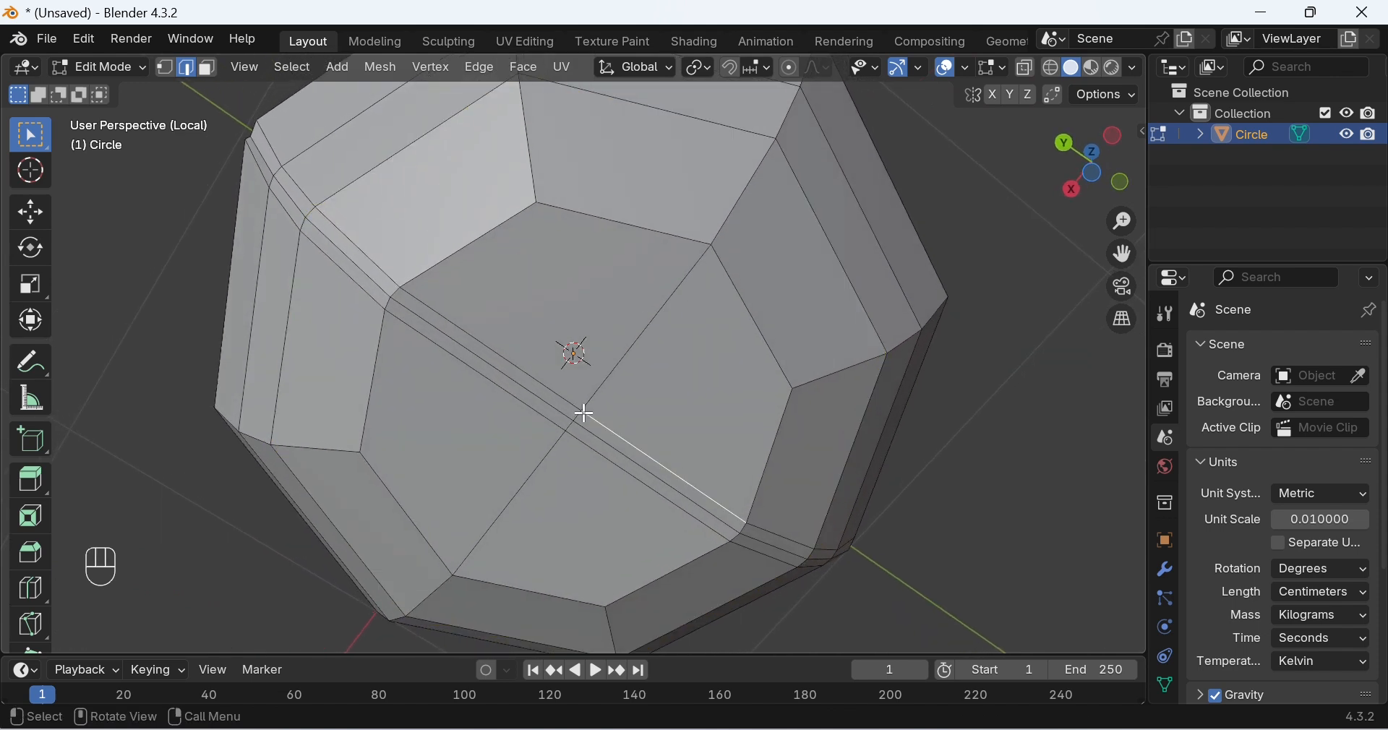
key("1")
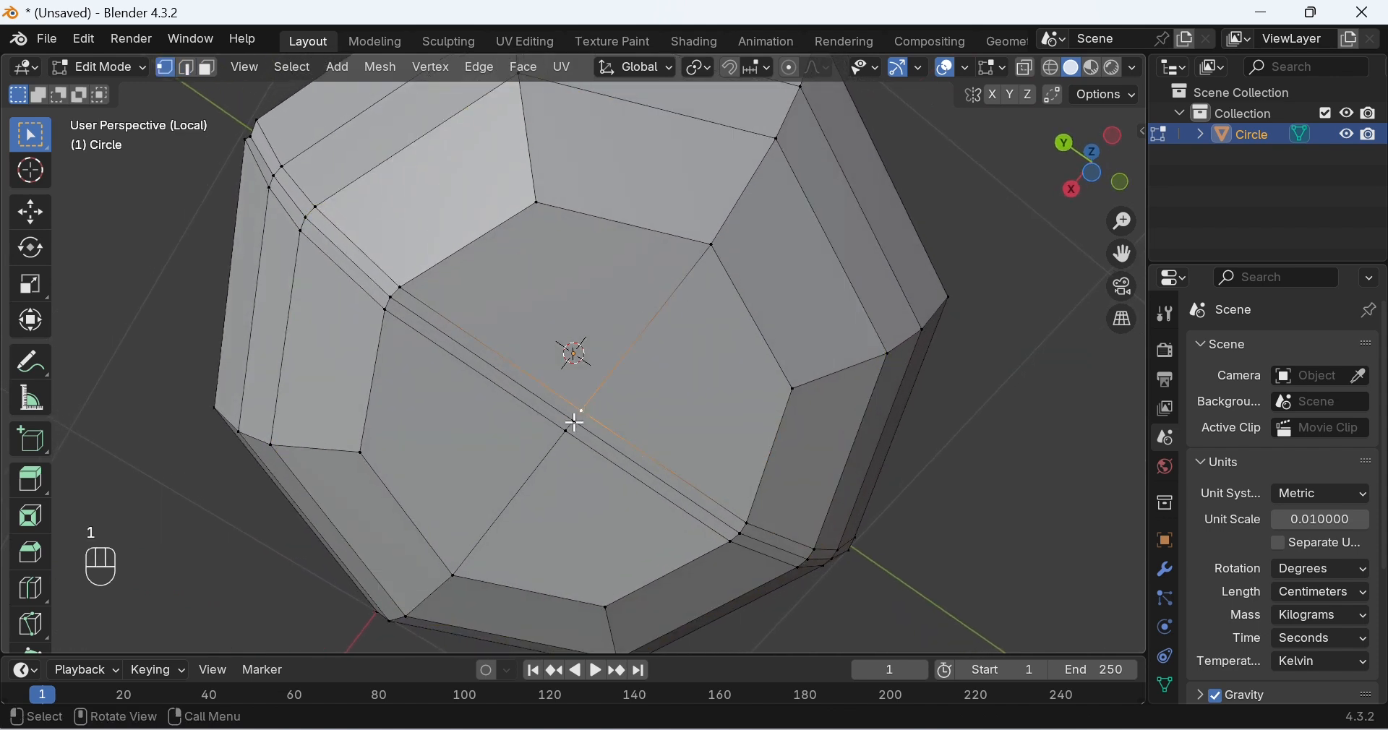
left_click(571, 423, "shift")
left_click(573, 426, "shift")
key("g")
key("z")
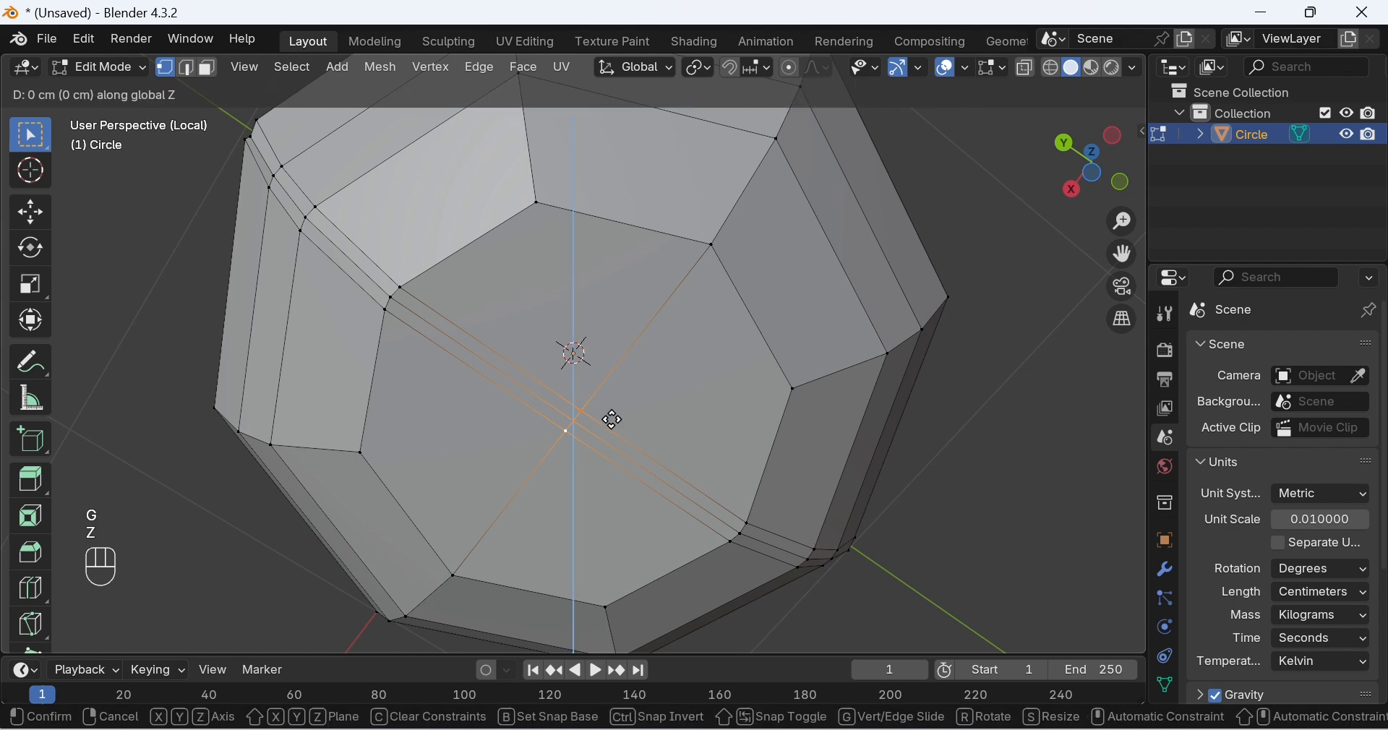
left_click(612, 429)
middle_click_drag(612, 429, 714, 489)
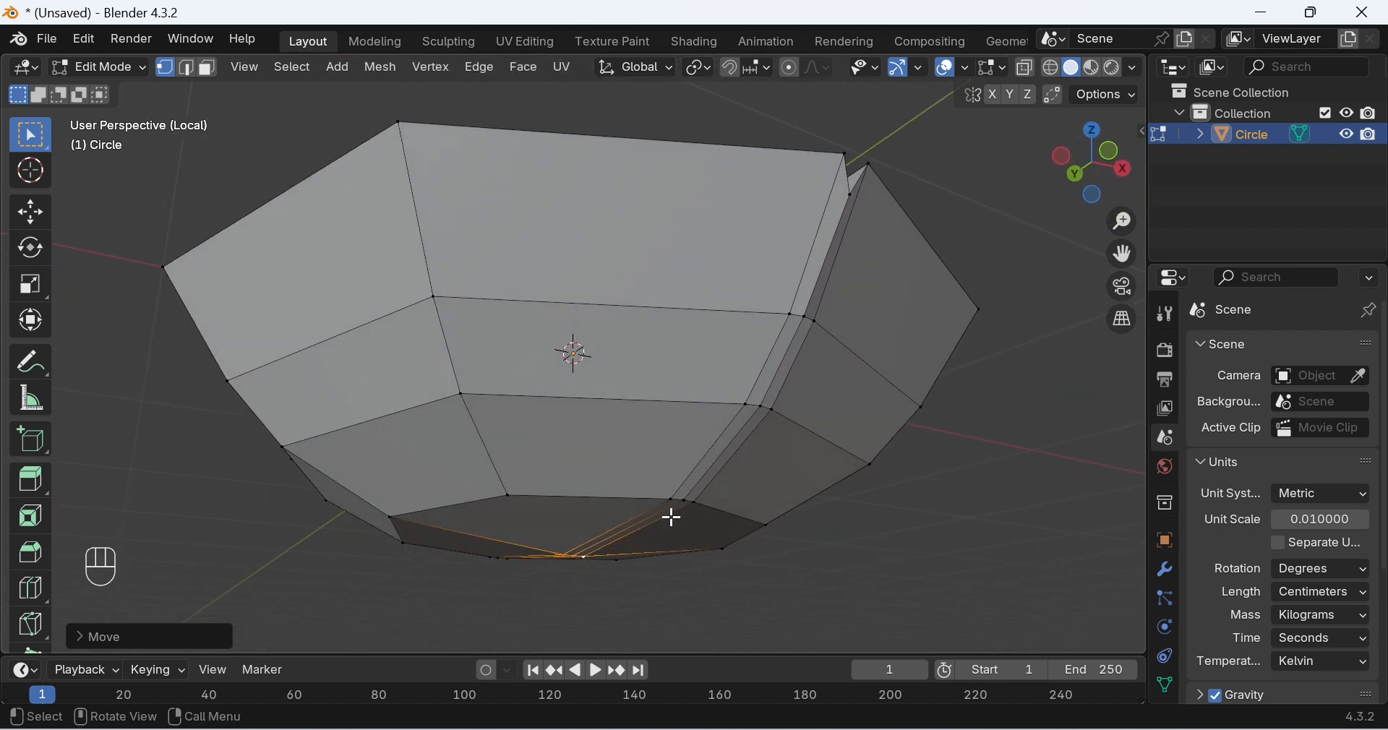
key("z")
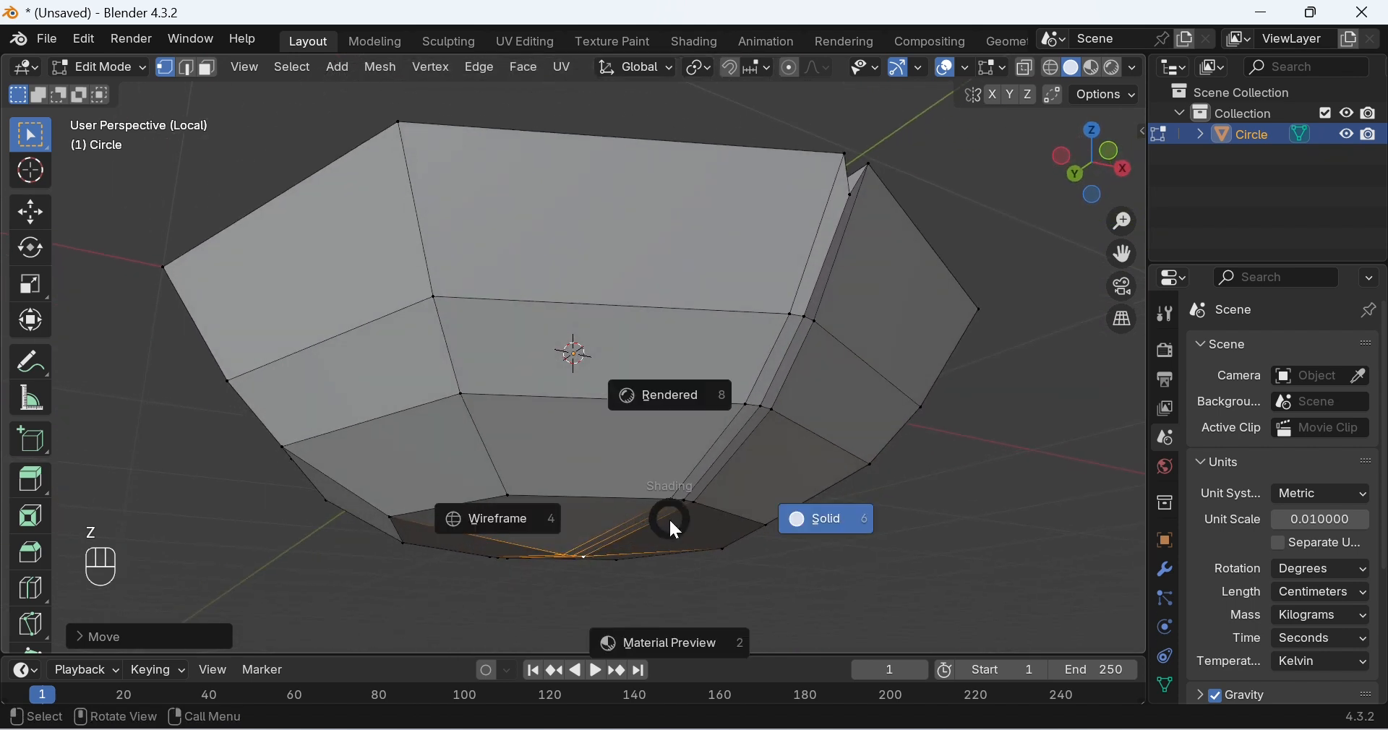
left_click(874, 506)
key("g")
key("z")
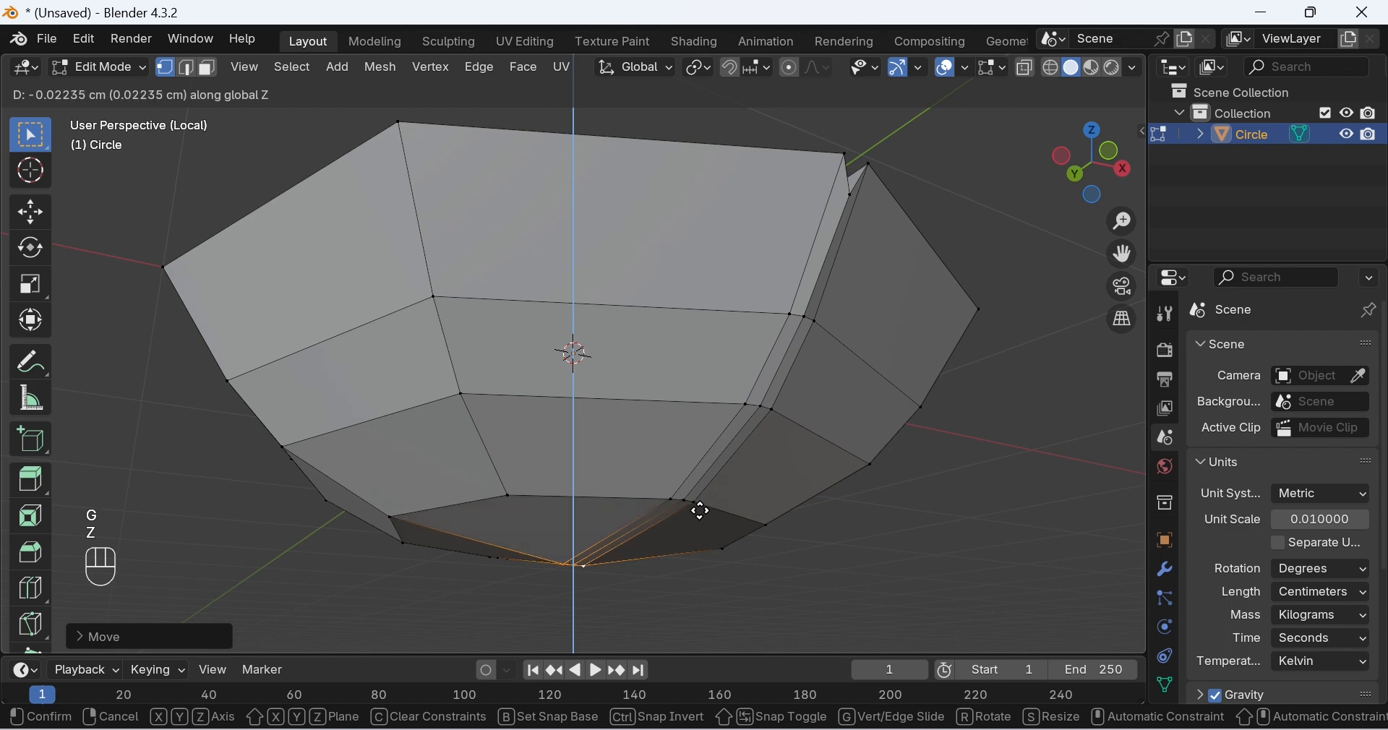
left_click(703, 506)
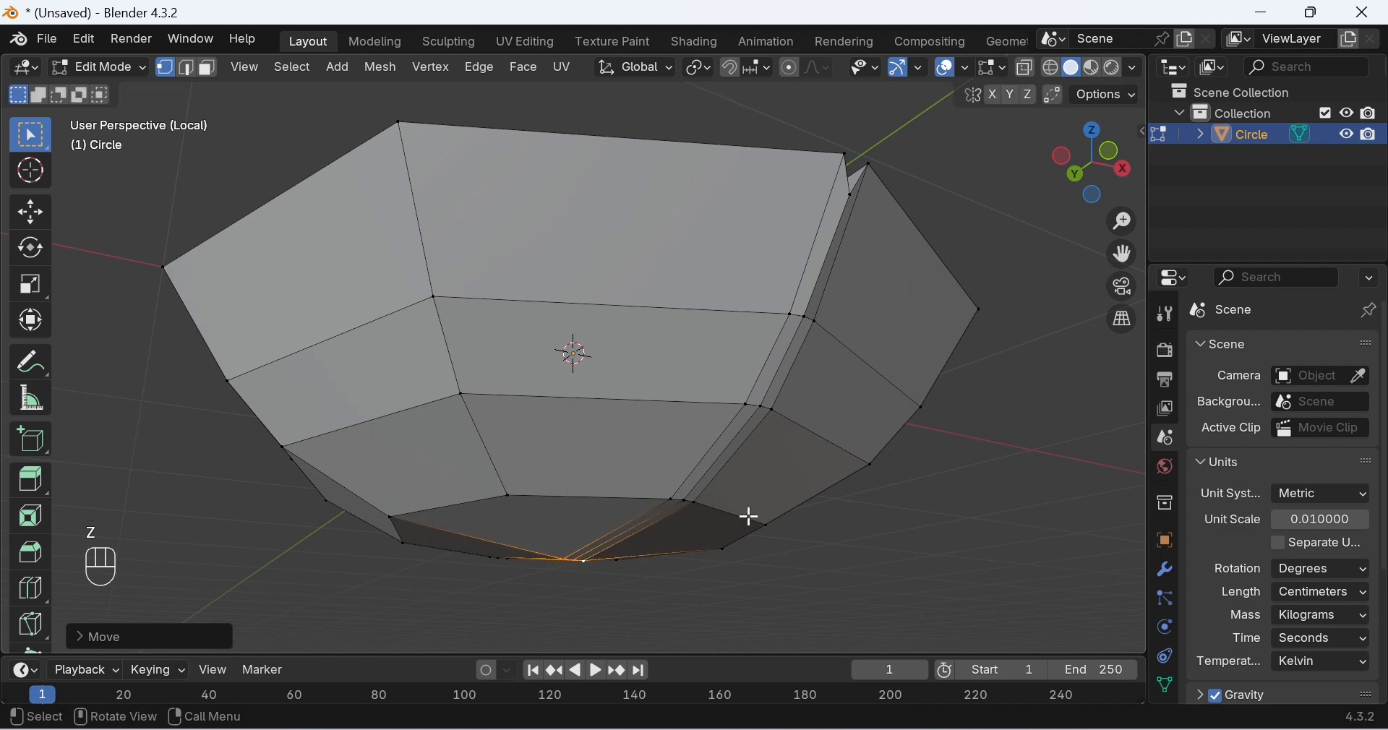
Show the mesh from directly above in wireframe display.
middle_click_drag(746, 517, 780, 468)
scroll(779, 434, "down", 2)
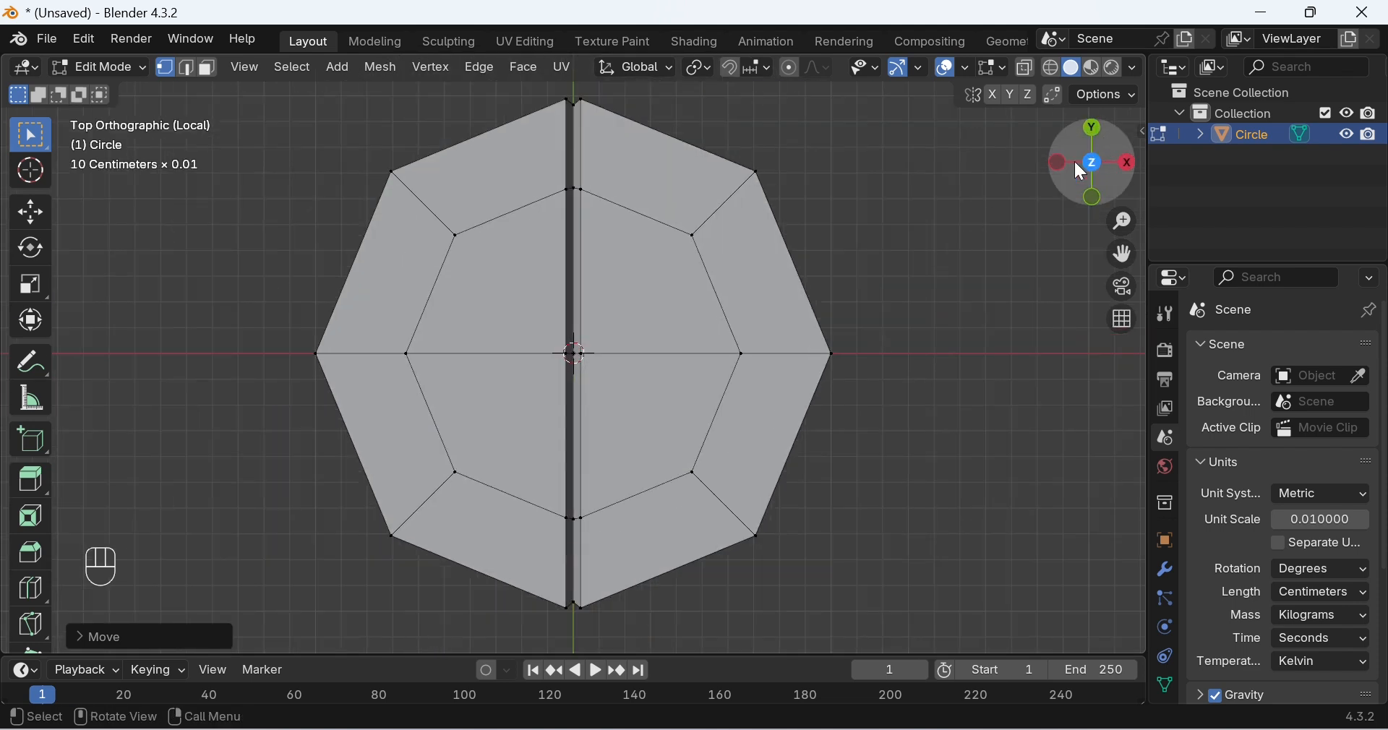
left_click(1053, 72)
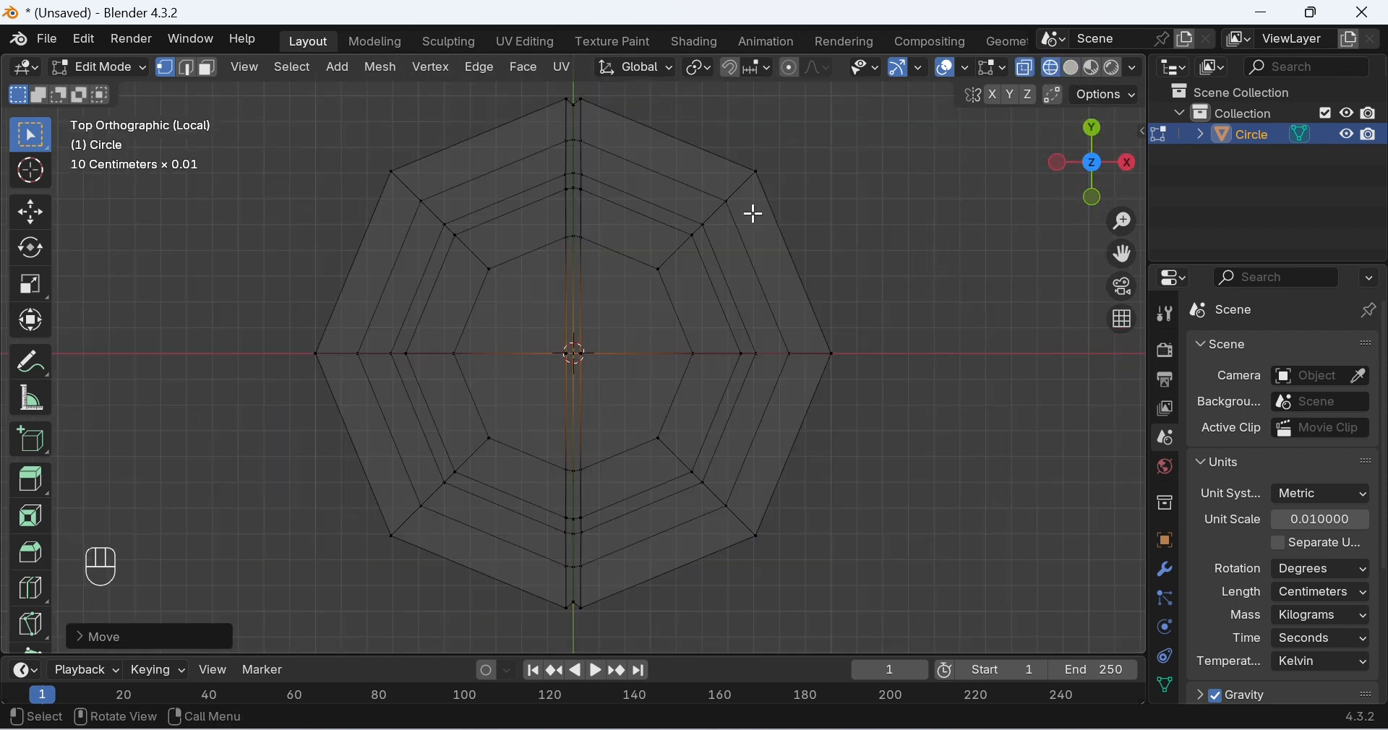
left_click_drag(830, 124, 638, 600)
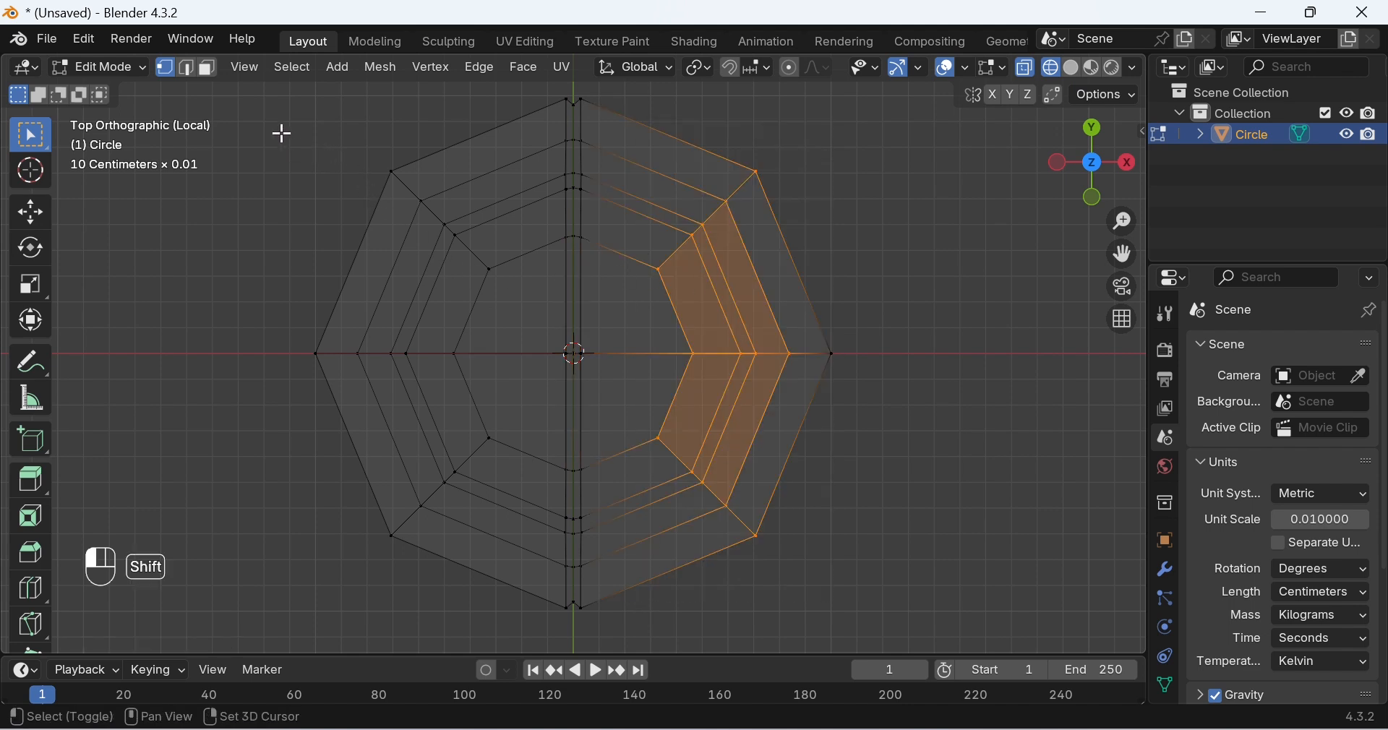
left_click_drag(282, 133, 518, 597, "shift")
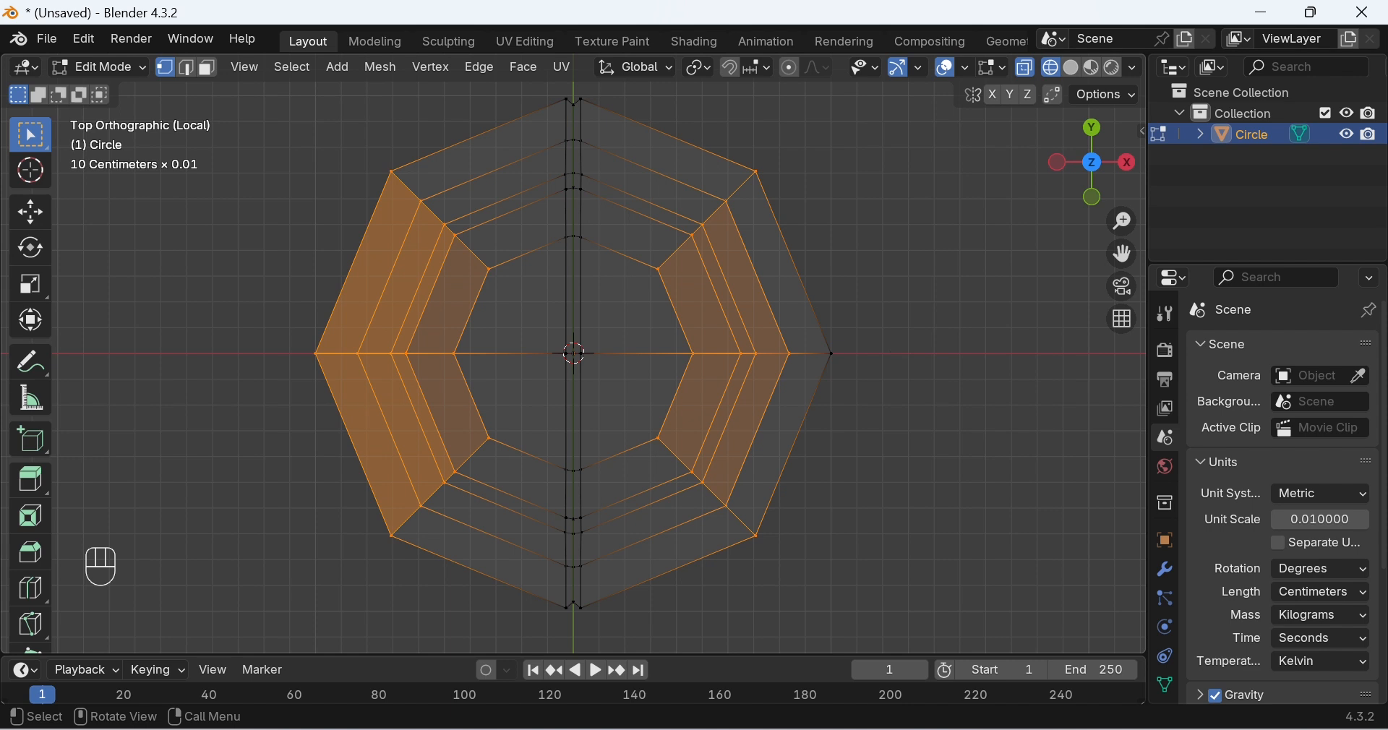
key("s")
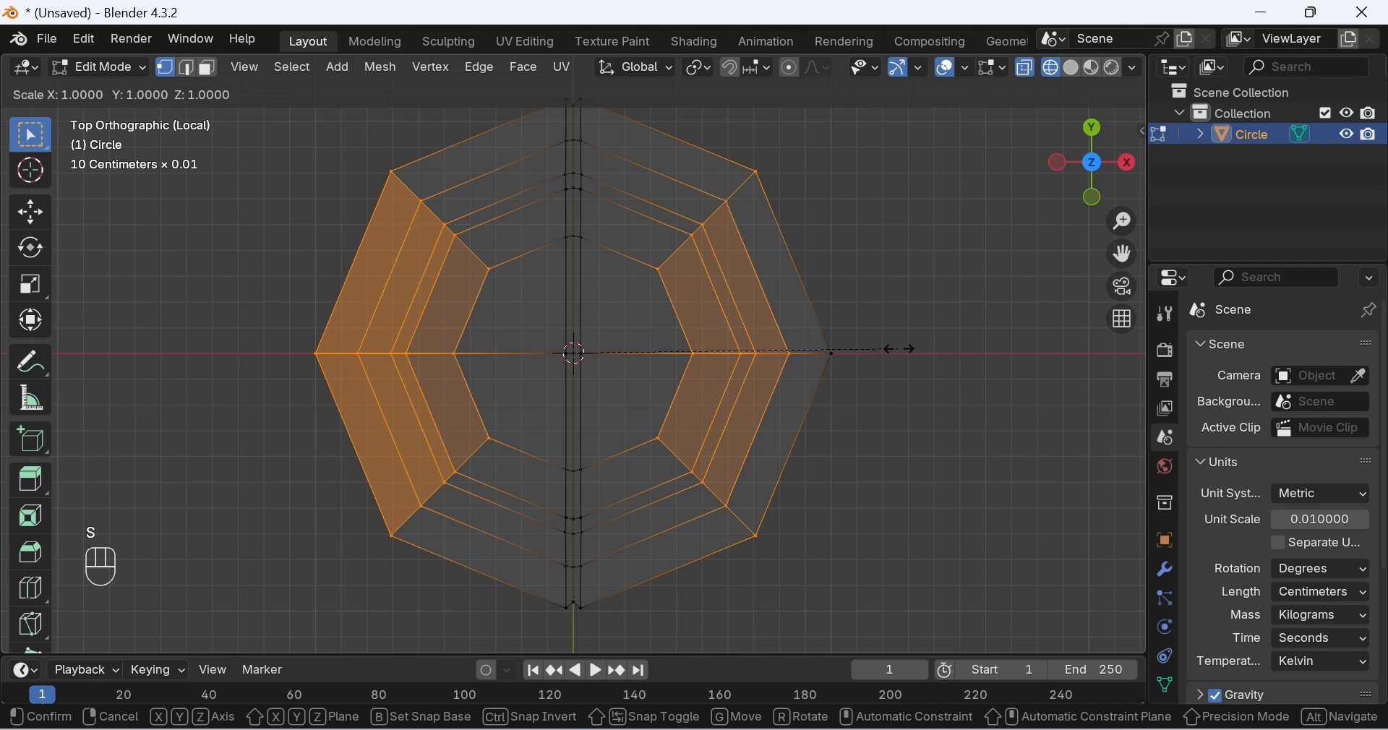
key("x")
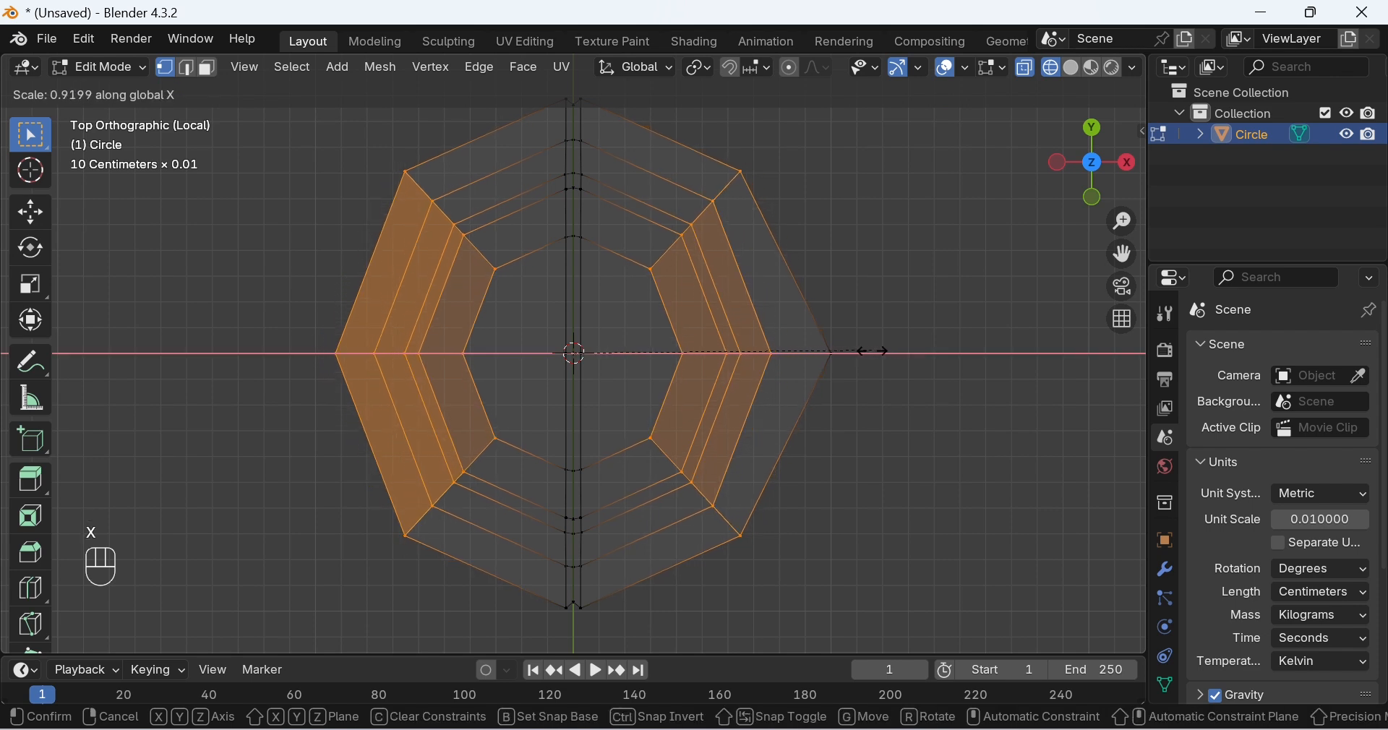
right_click(834, 357)
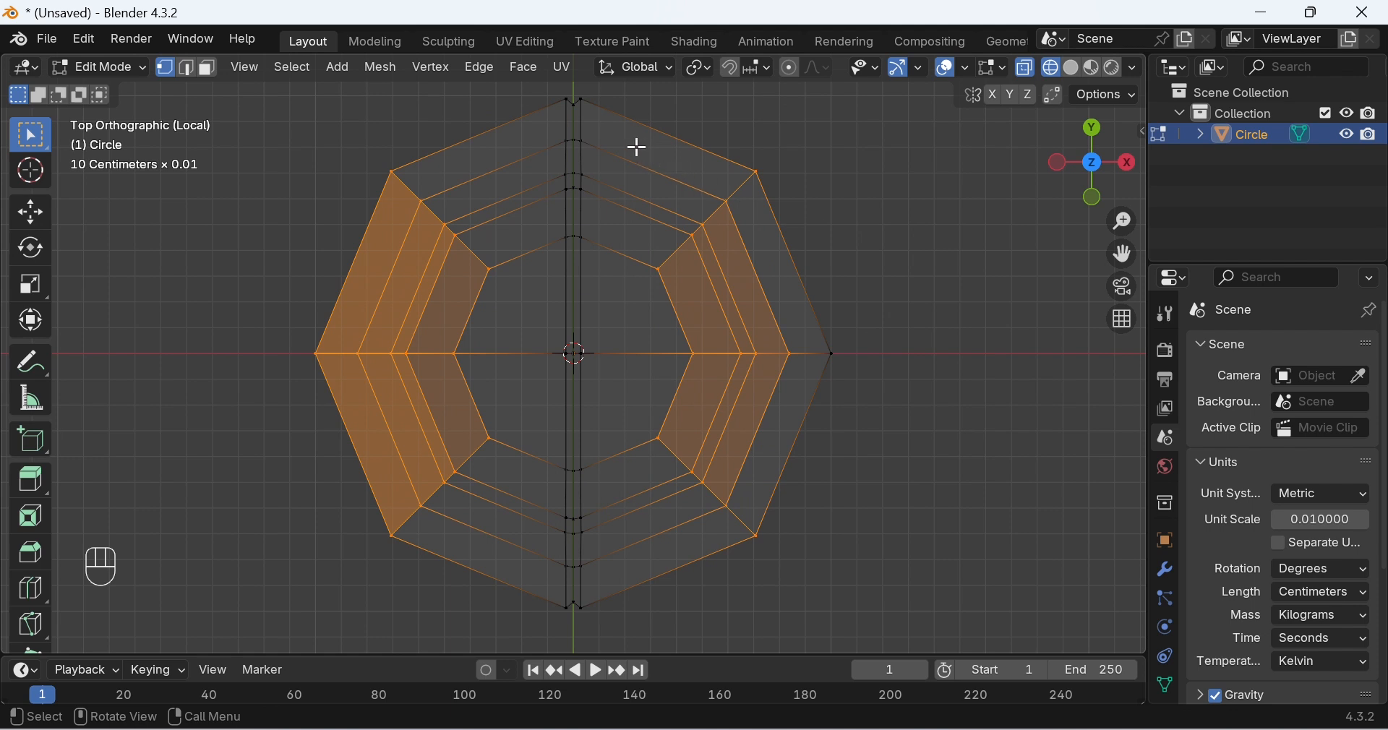
Select all vertices on both sides of the central groove strip and scale them along X to about 0.78.
left_click_drag(866, 141, 628, 663)
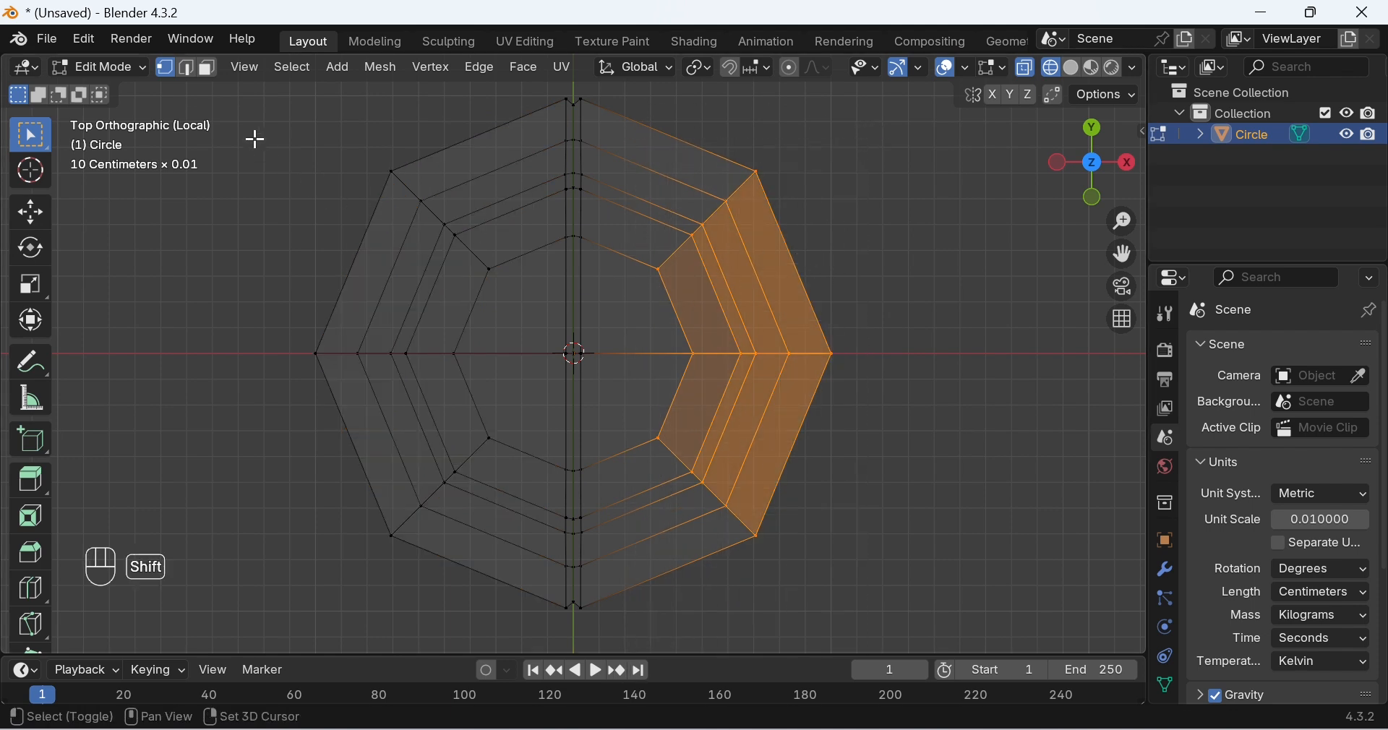
left_click_drag(246, 132, 518, 573, "shift")
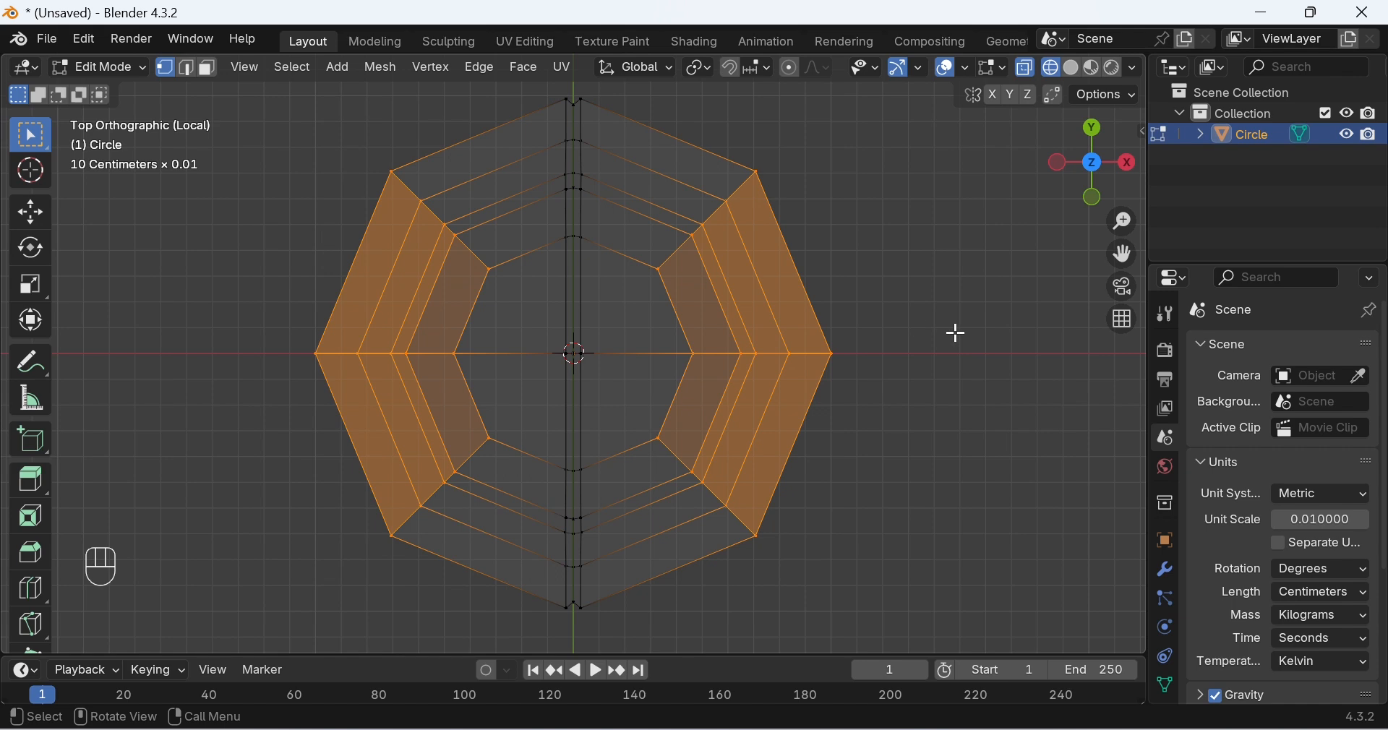
key("s")
key("x")
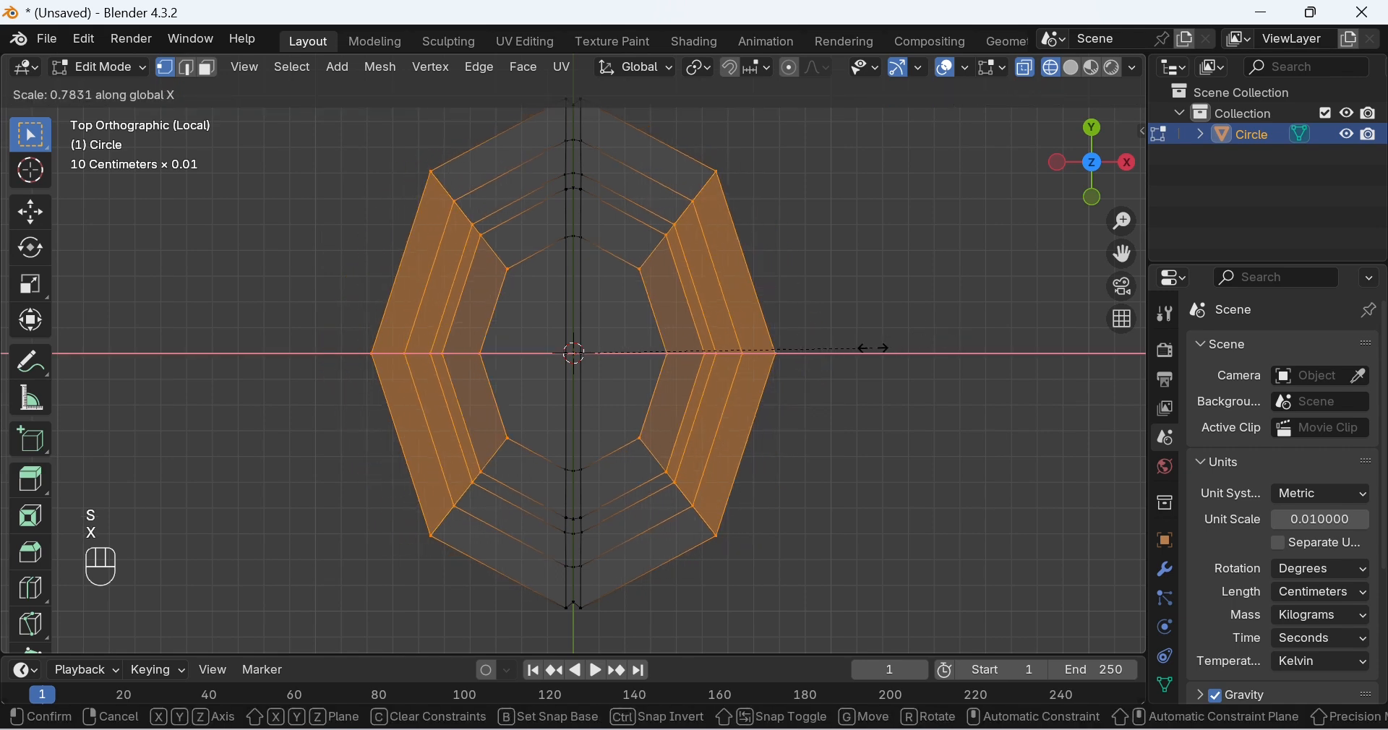
left_click(870, 348)
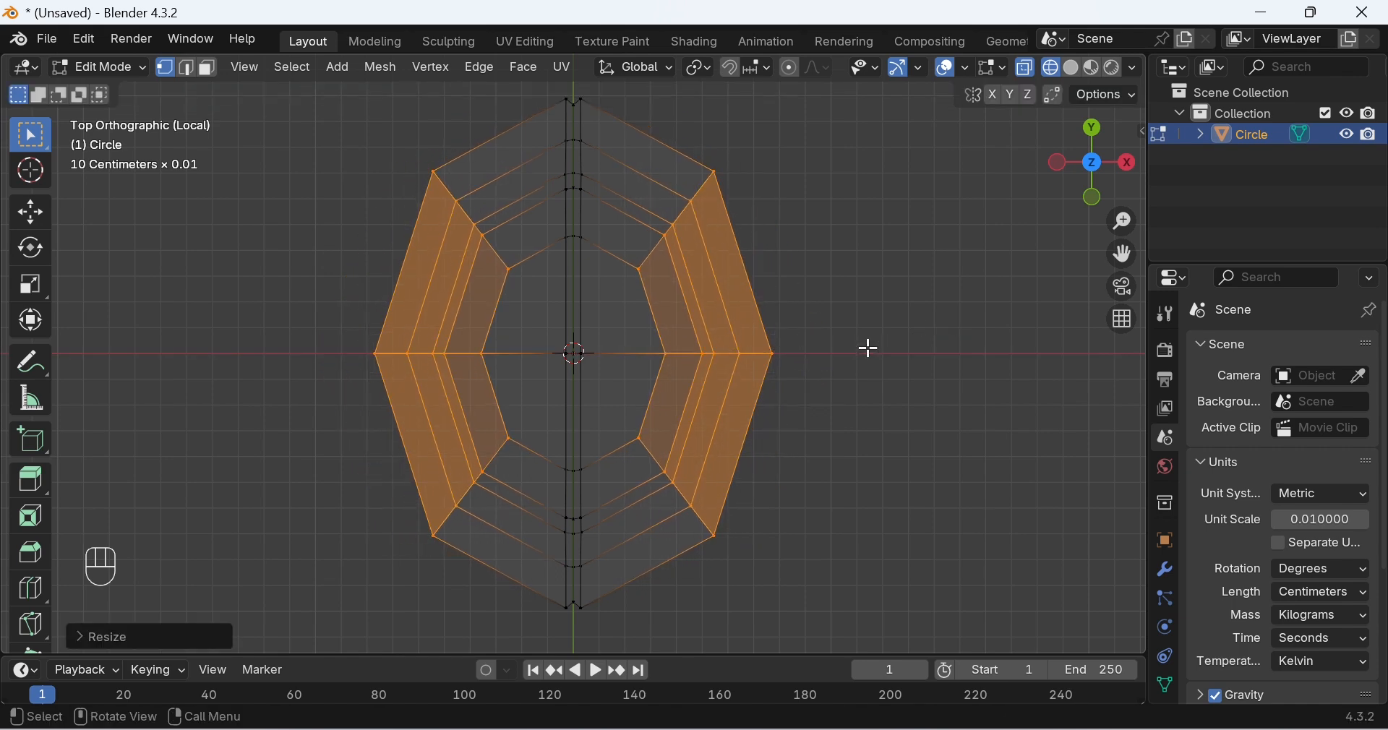
Clear the vertex selection and return the viewport to solid shading.
middle_click_drag(869, 348, 989, 508)
left_click(795, 260)
middle_click_drag(883, 387, 801, 365)
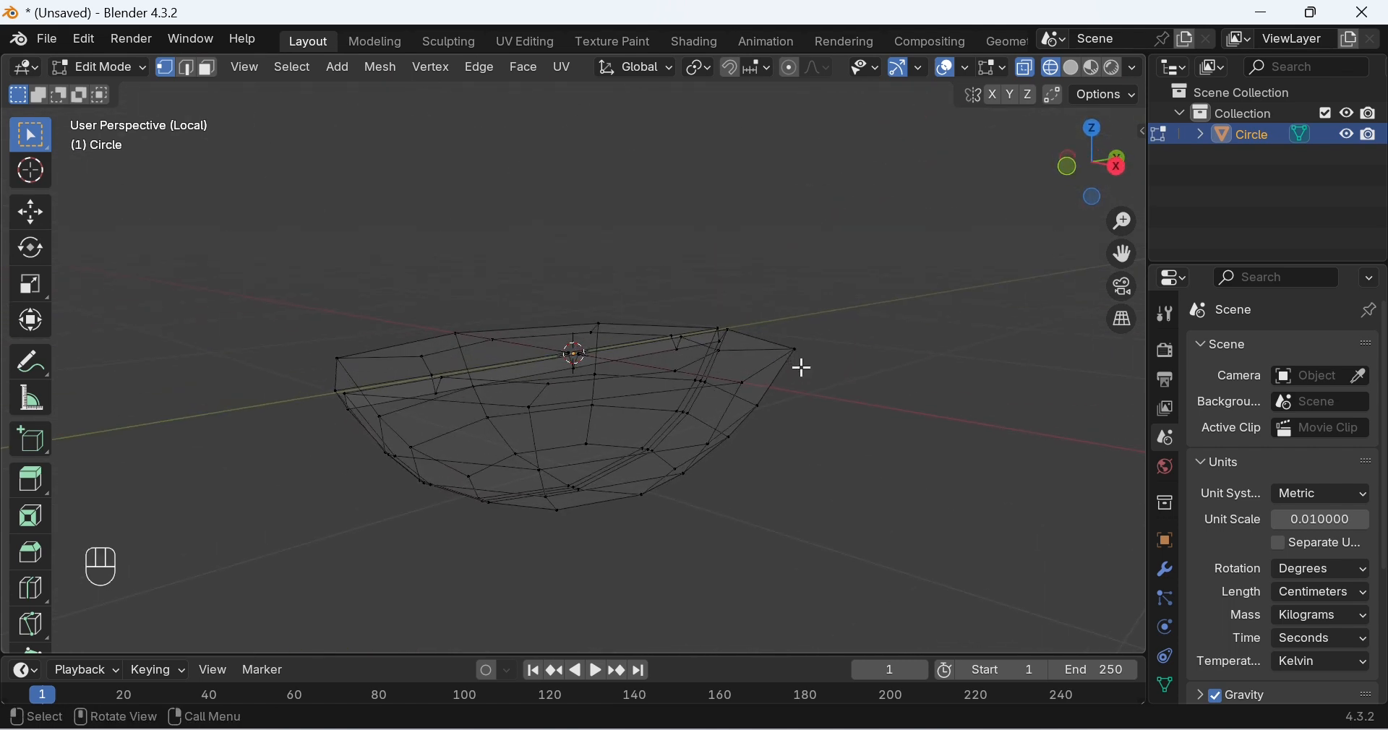
left_click(1073, 67)
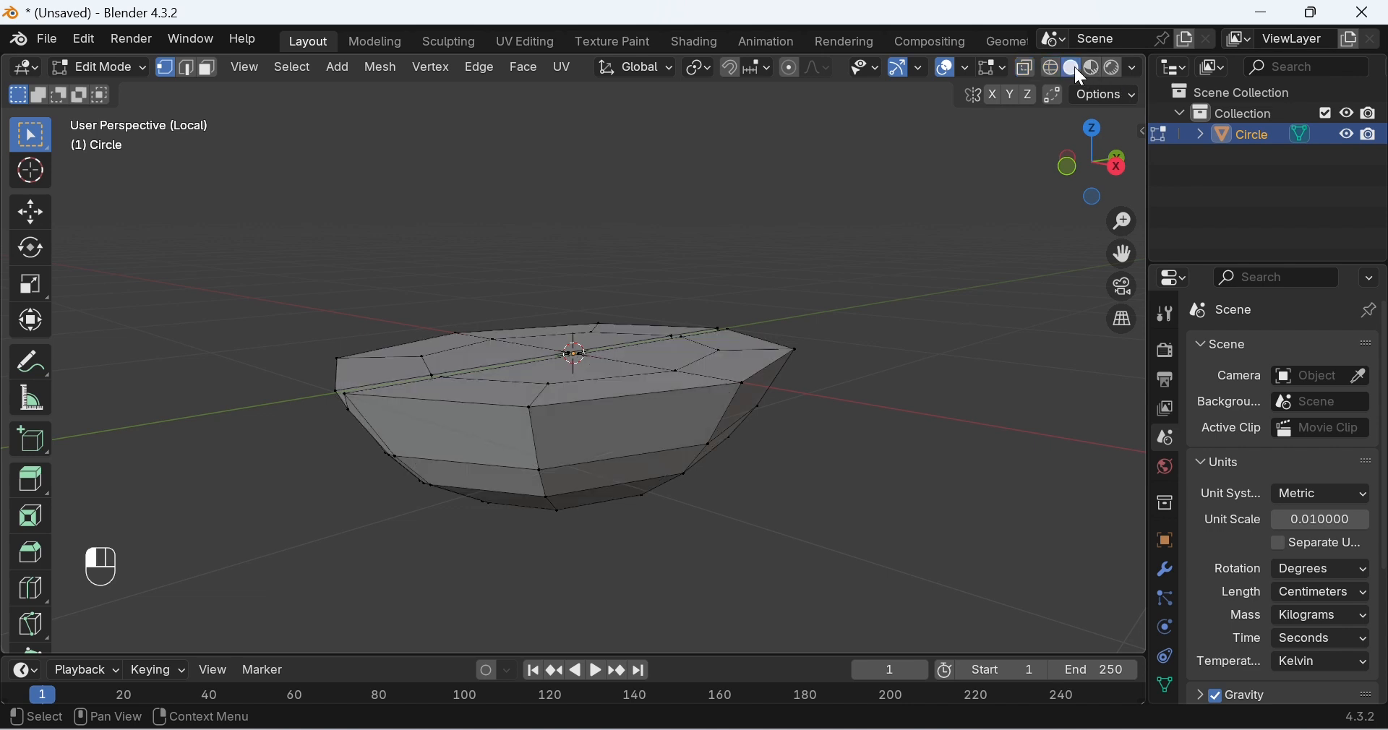
In Object Mode, add a Subdivision Surface modifier to the body and set its viewport levels to 2.
mouse_move(710, 533)
middle_mouse_down()
mouse_move(698, 598)
mouse_move(648, 378)
mouse_move(739, 492)
mouse_move(694, 535)
mouse_move(563, 399)
middle_mouse_up()
key("Tab")
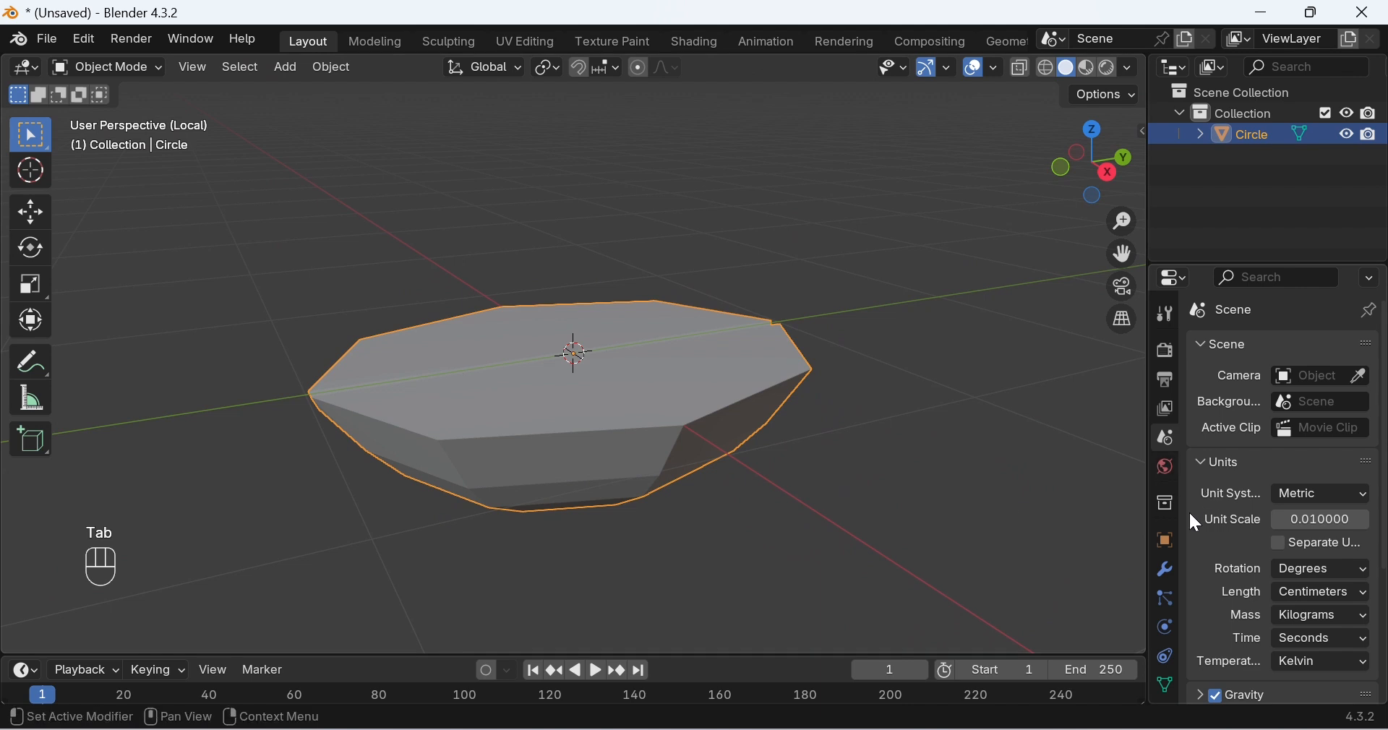
left_click(1164, 570)
left_click(1256, 350)
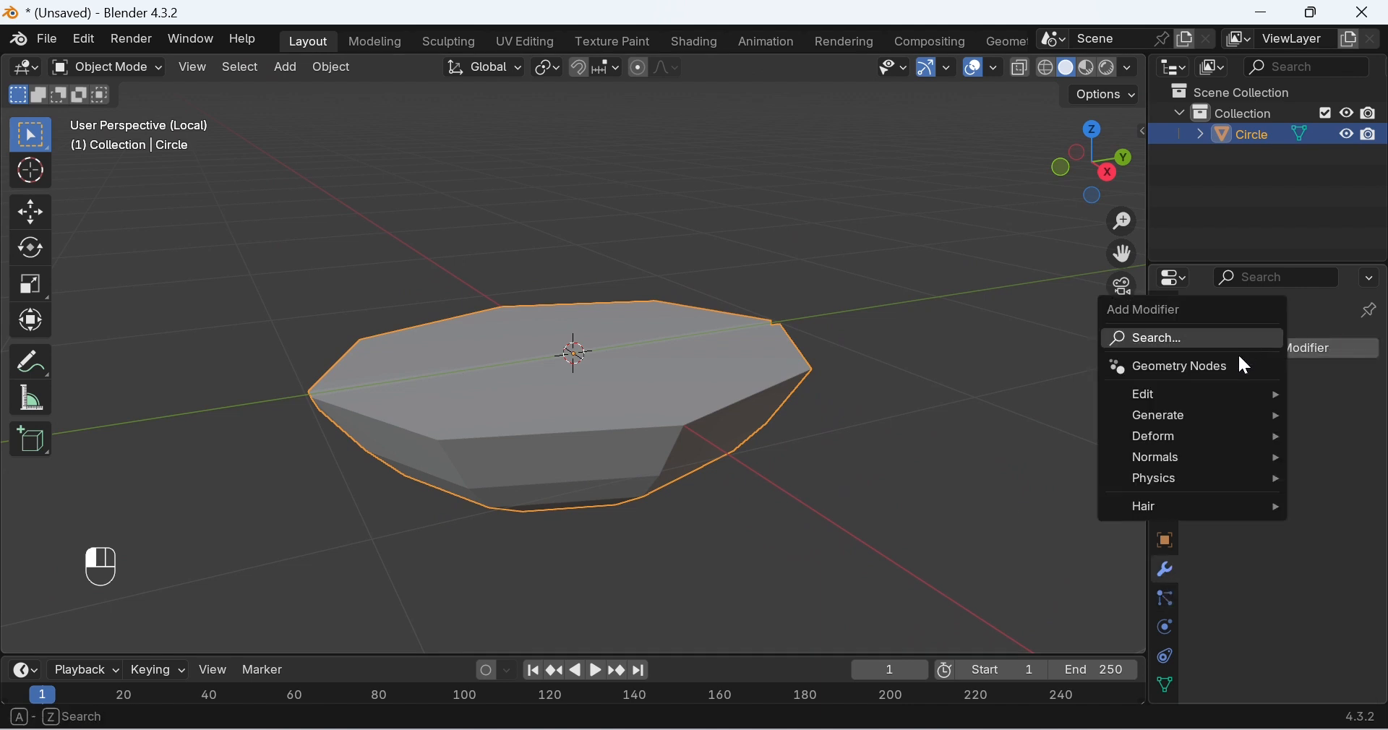
mouse_move(1191, 427)
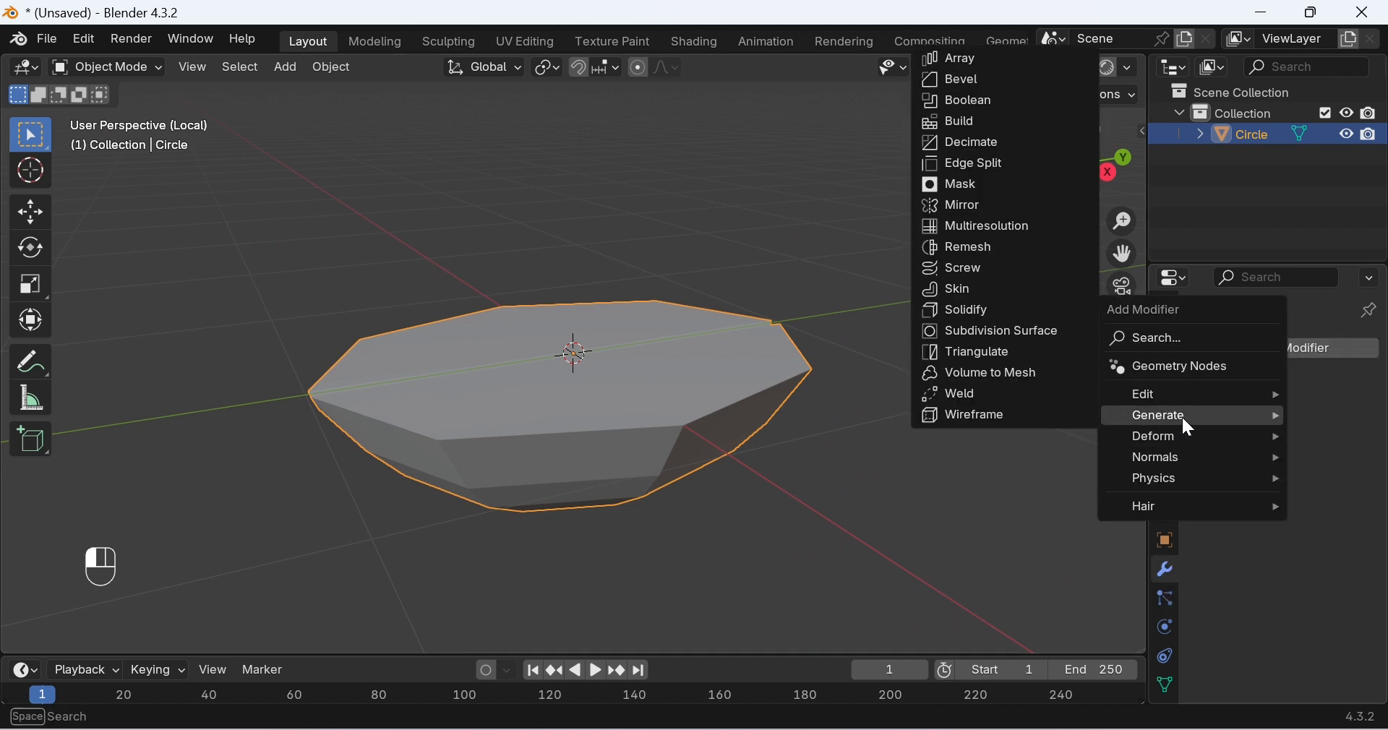
left_click(1016, 322)
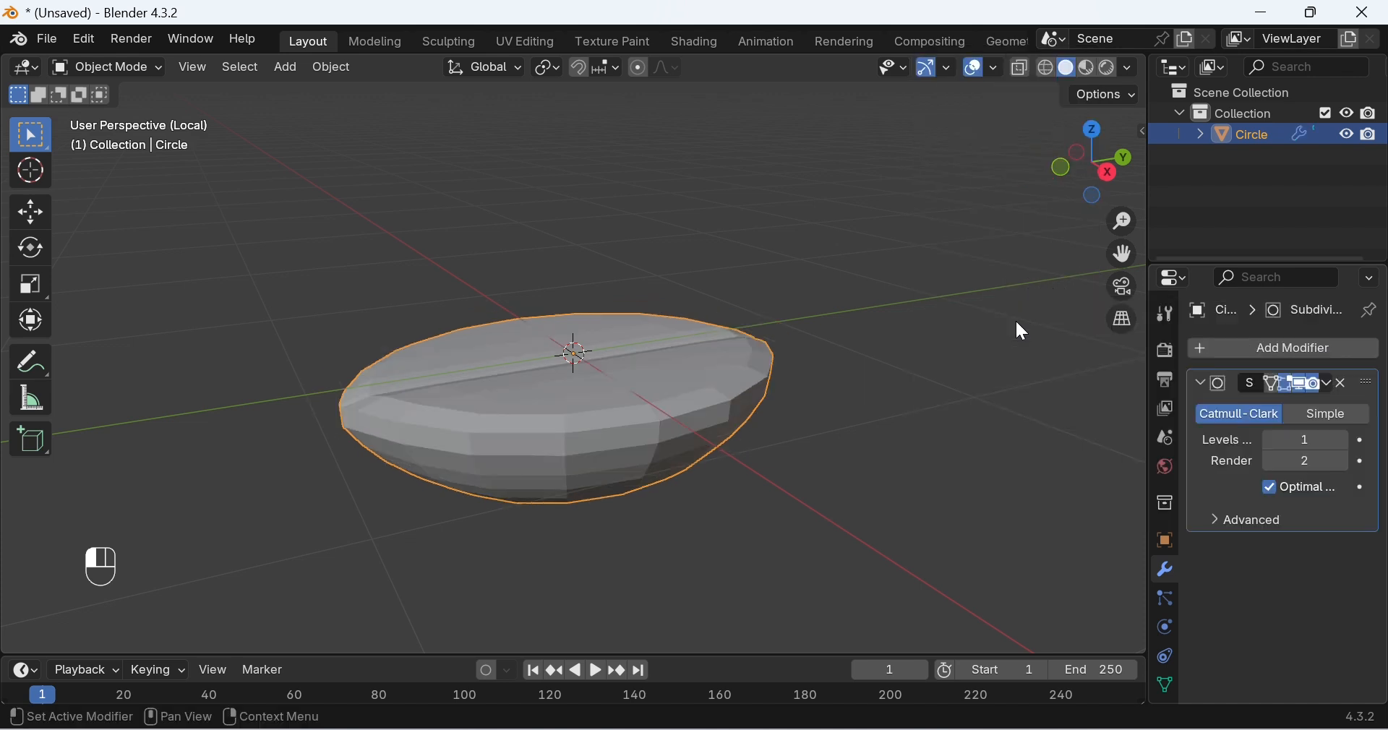
middle_click_drag(756, 434, 661, 432)
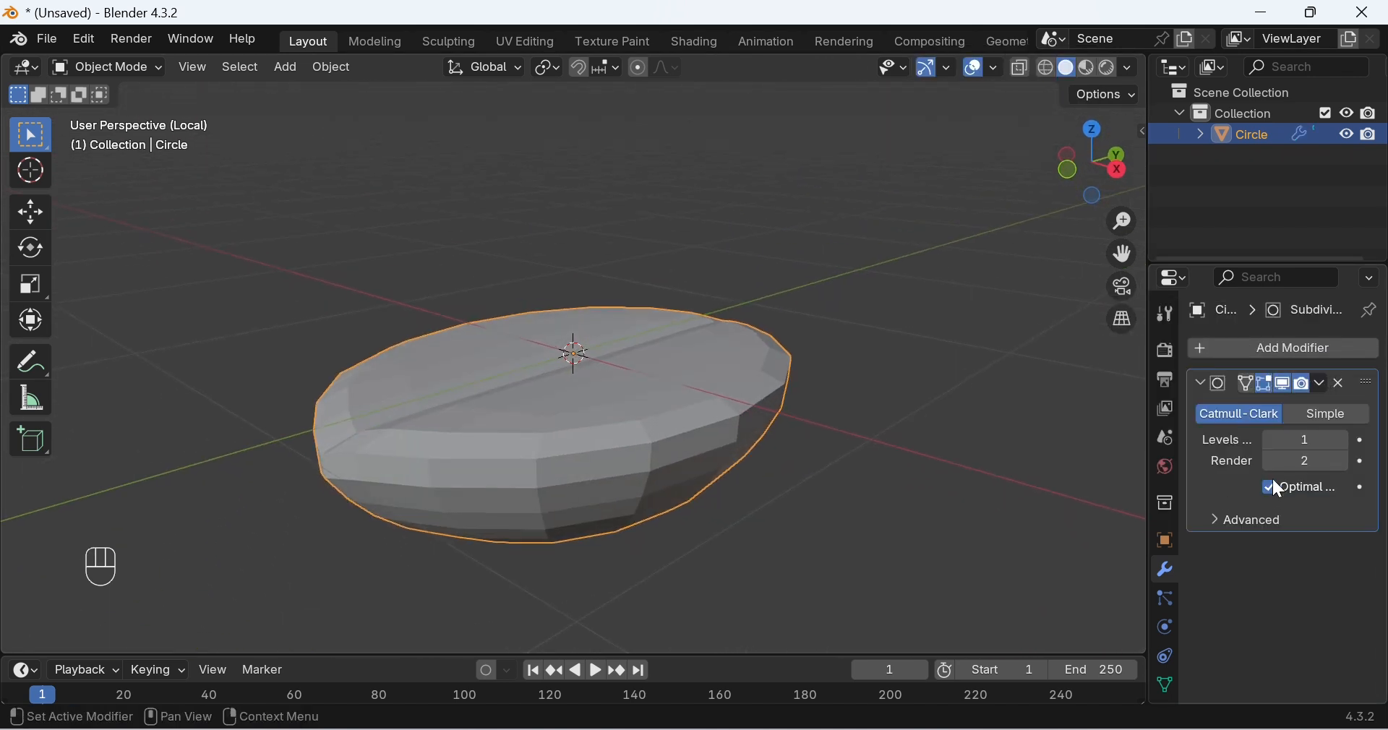
left_click(1346, 436)
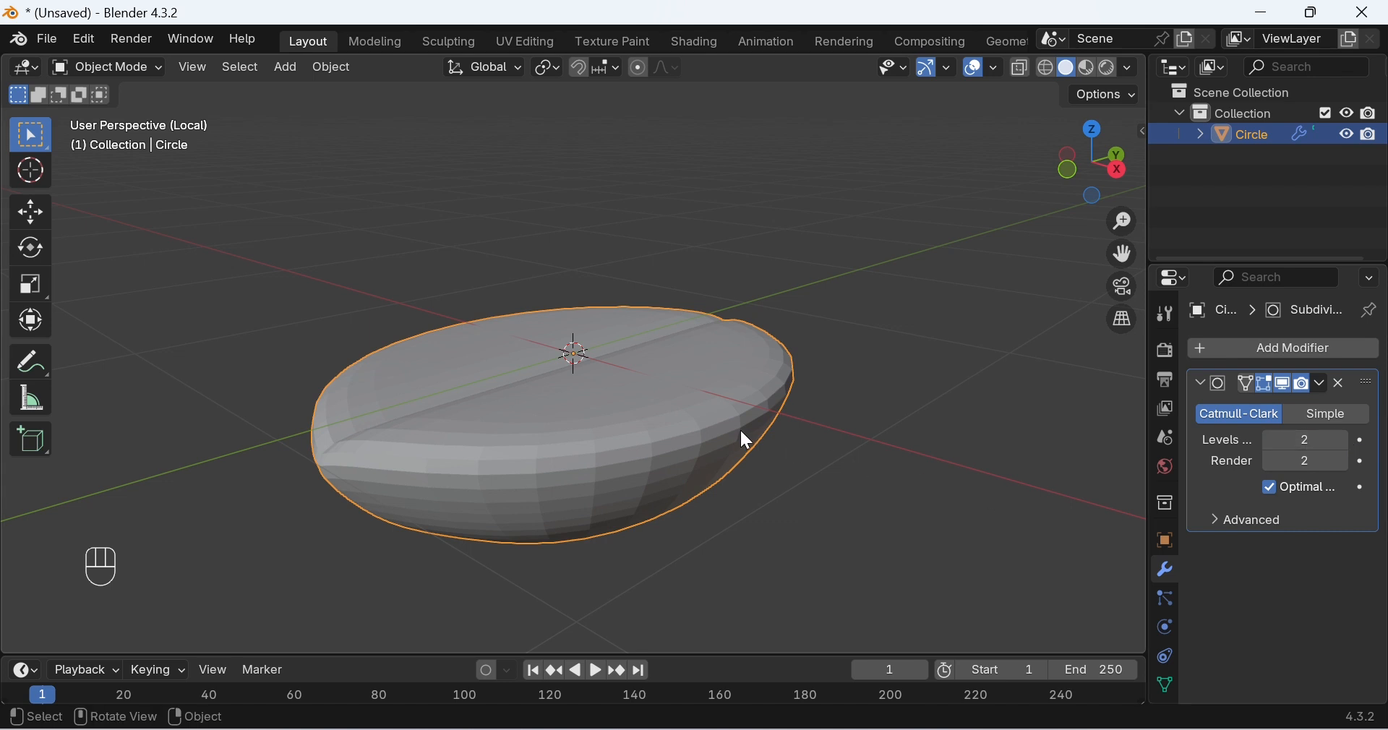
Apply Shade Auto Smooth to the subdivided body.
middle_click_drag(740, 428, 881, 426)
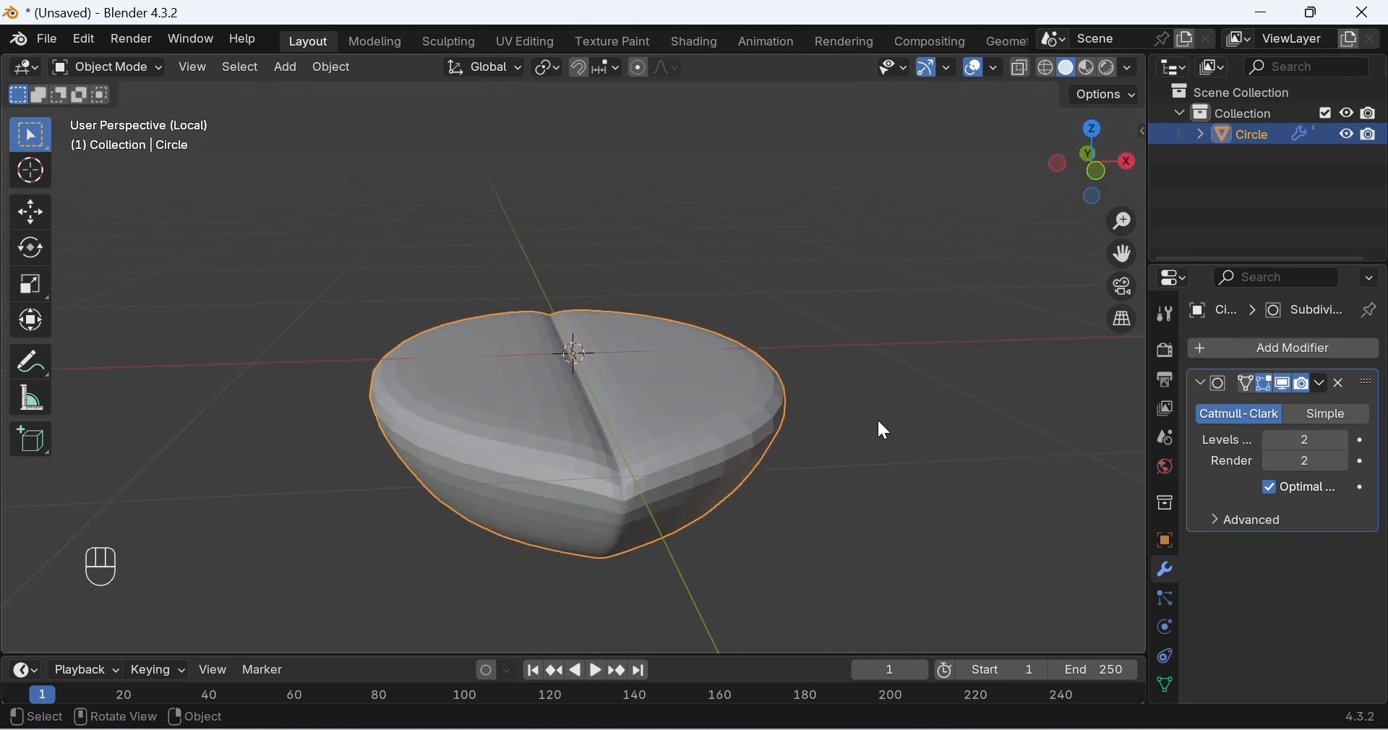
right_click(703, 380)
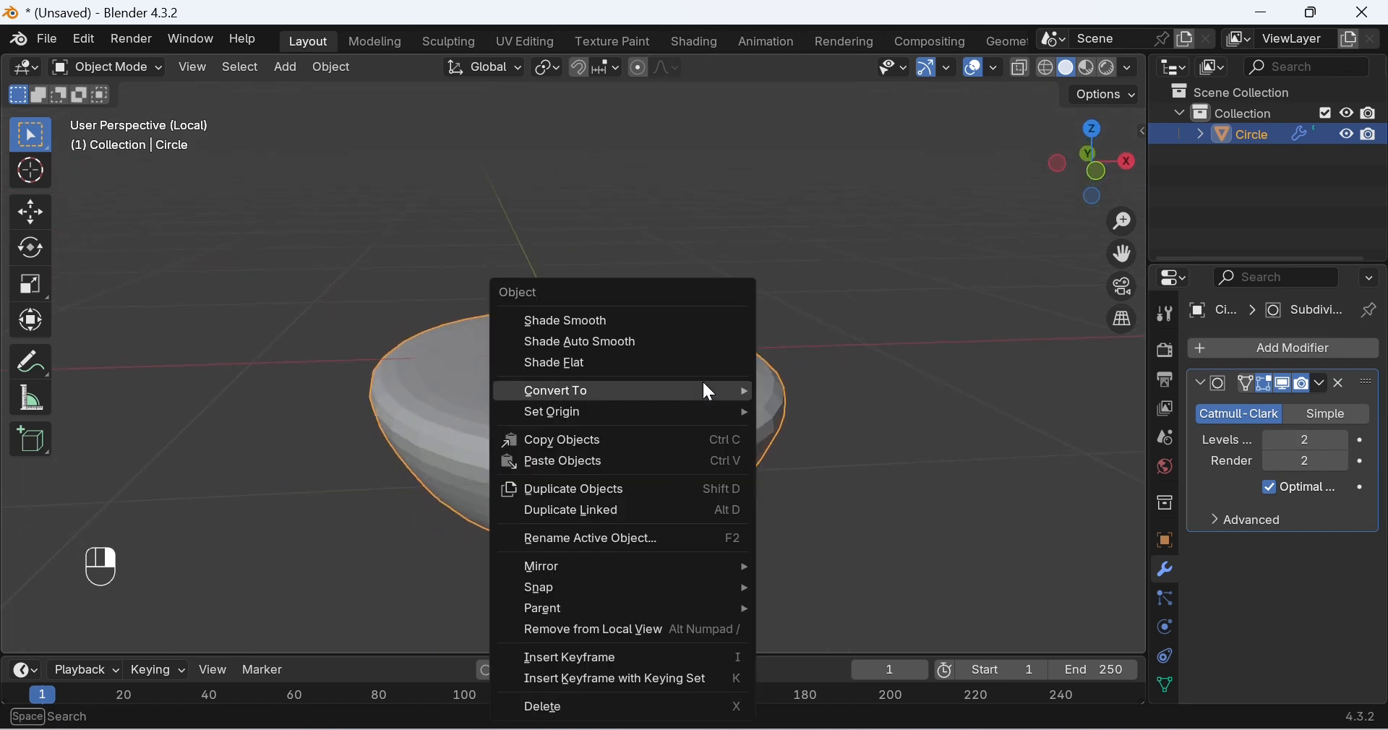
left_click(656, 339)
middle_click_drag(846, 372, 667, 447)
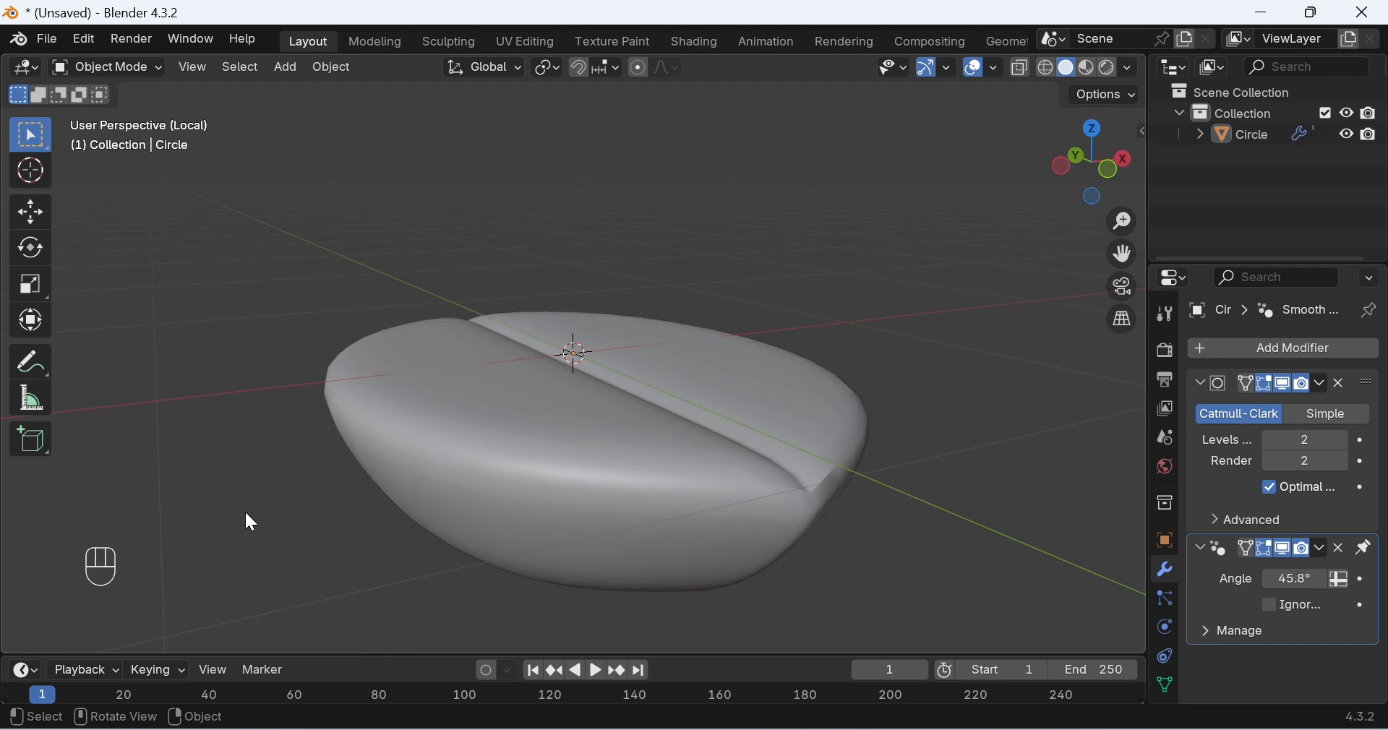
In Edit Mode, select the top groove's inner-ring vertices near the positive Y end and move them about 0.072 cm along X.
middle_click_drag(886, 396, 631, 417)
key("Tab")
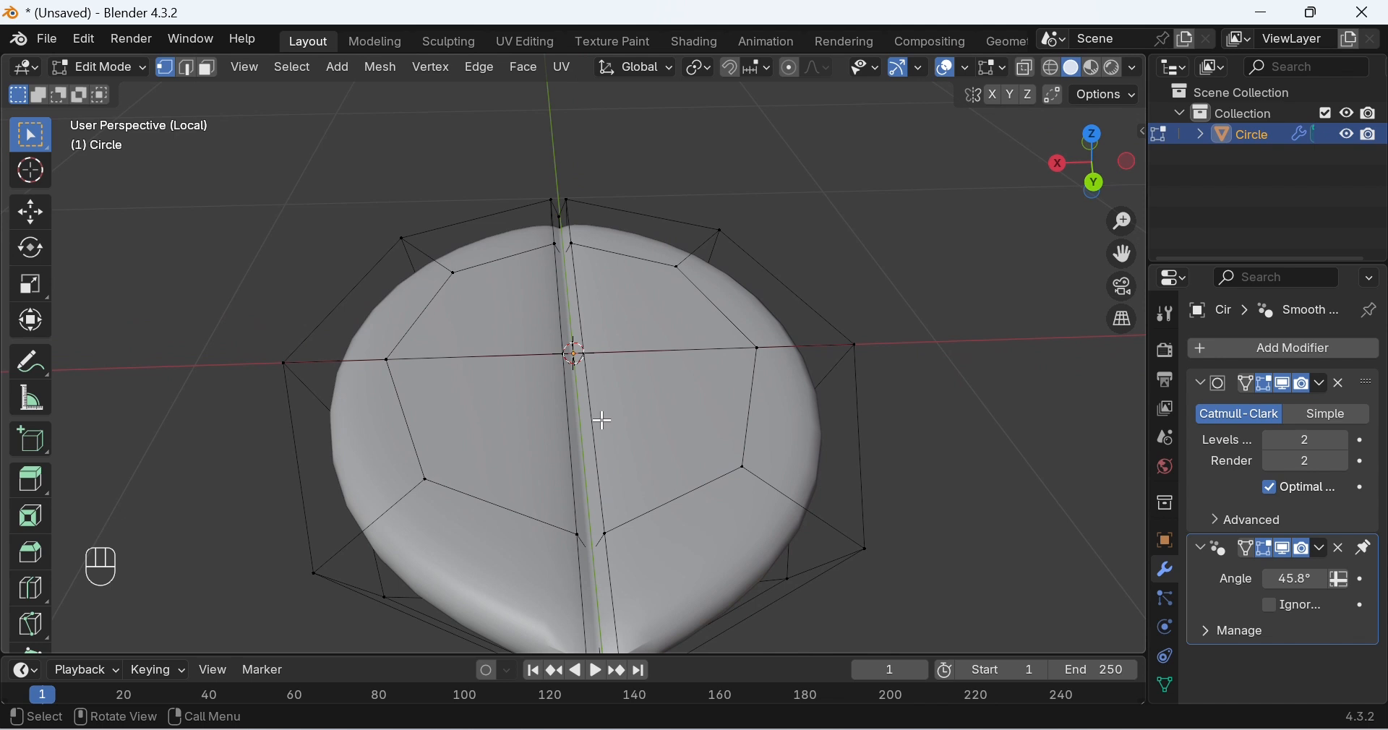
middle_click_drag(609, 428, 641, 517)
left_click(579, 526, "alt")
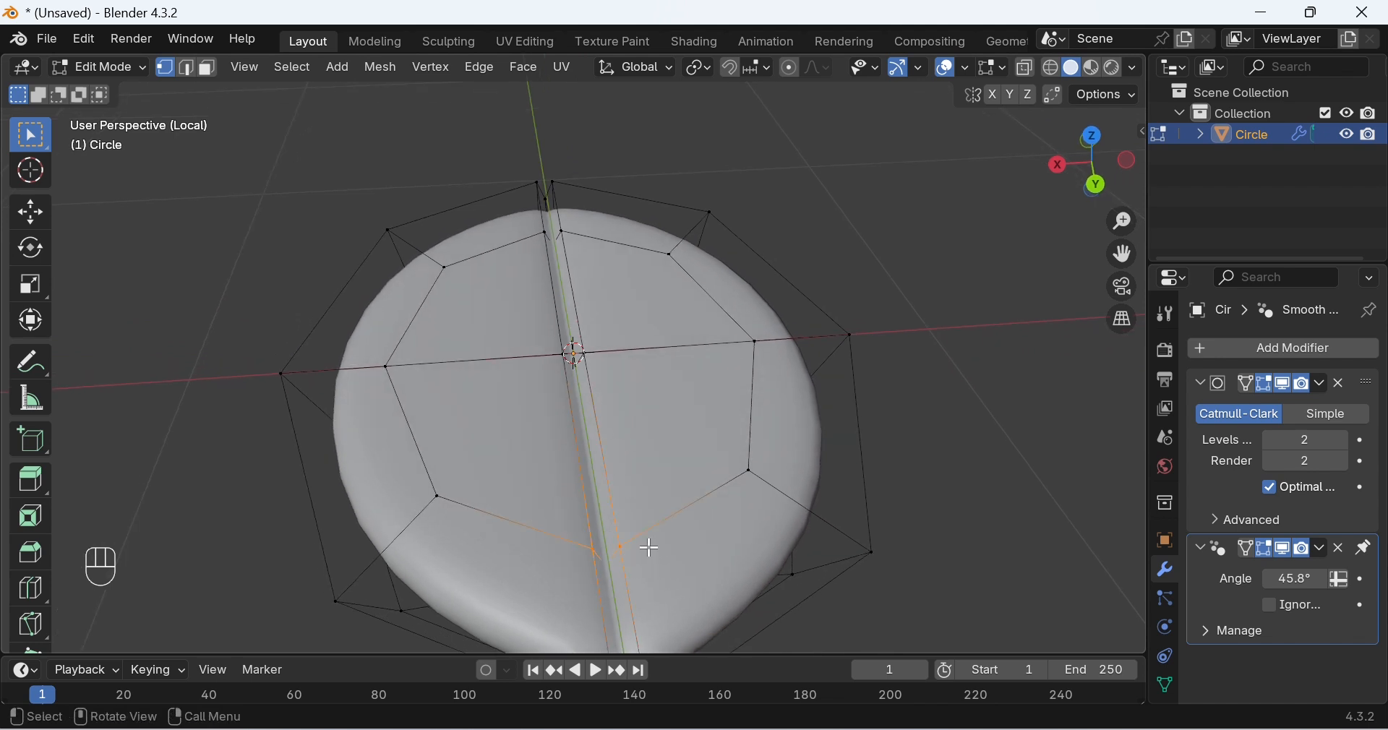
key("g")
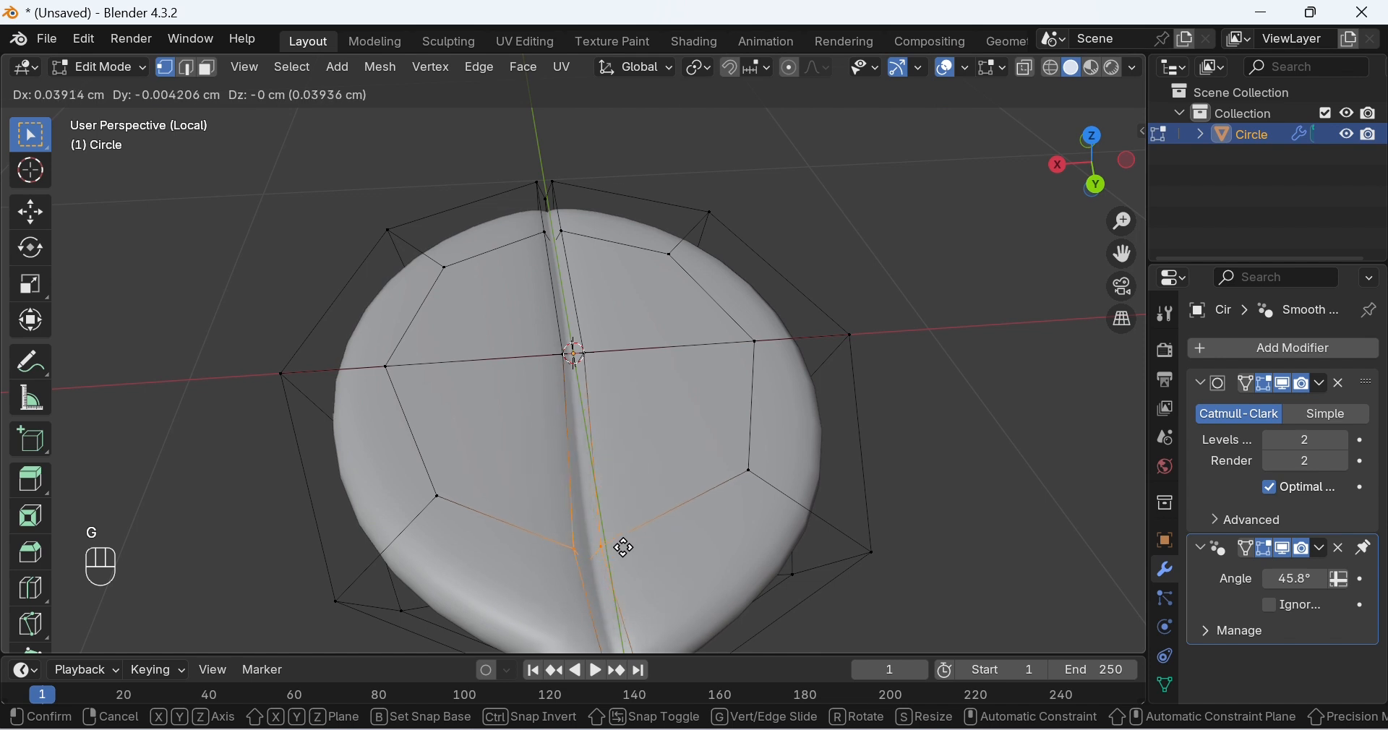
left_click(610, 548)
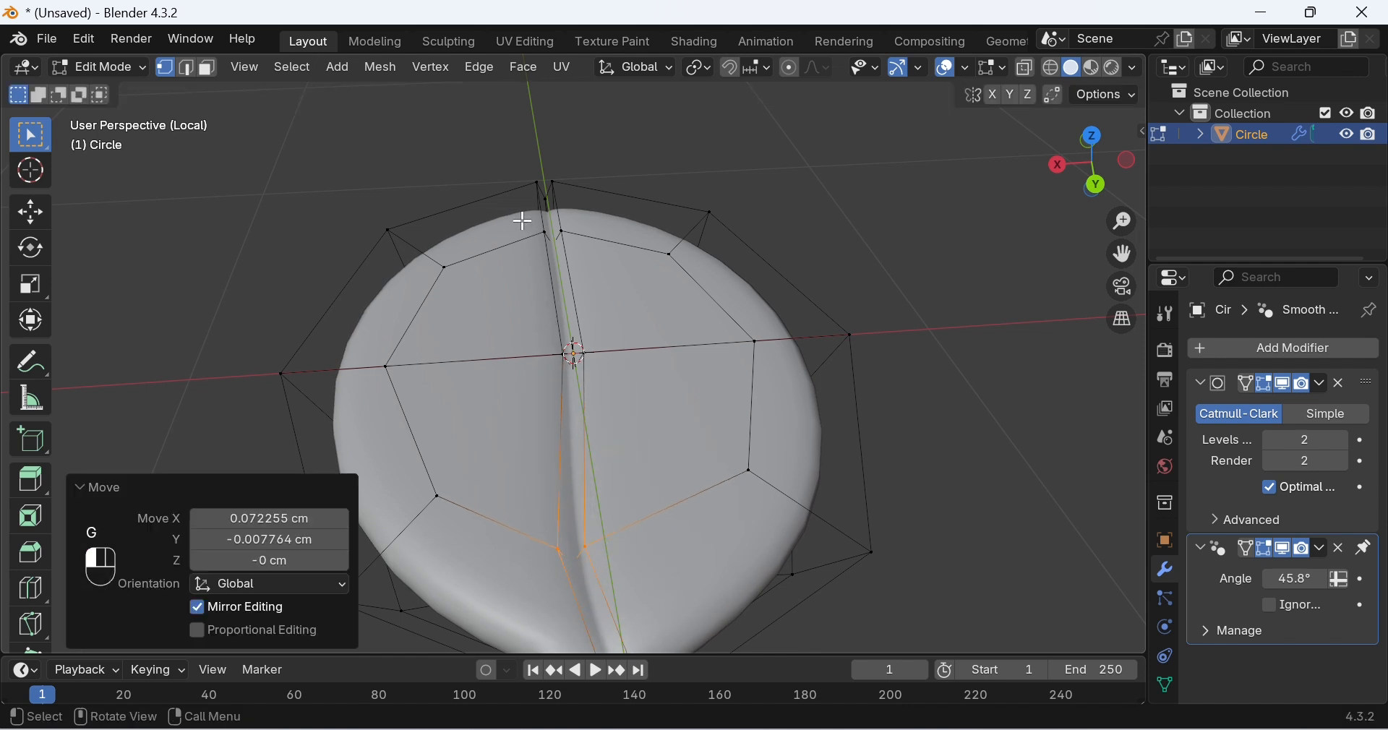
Select the groove's middle vertices, shift them toward negative X to curve the groove, and return to Object Mode.
left_click_drag(522, 222, 582, 262)
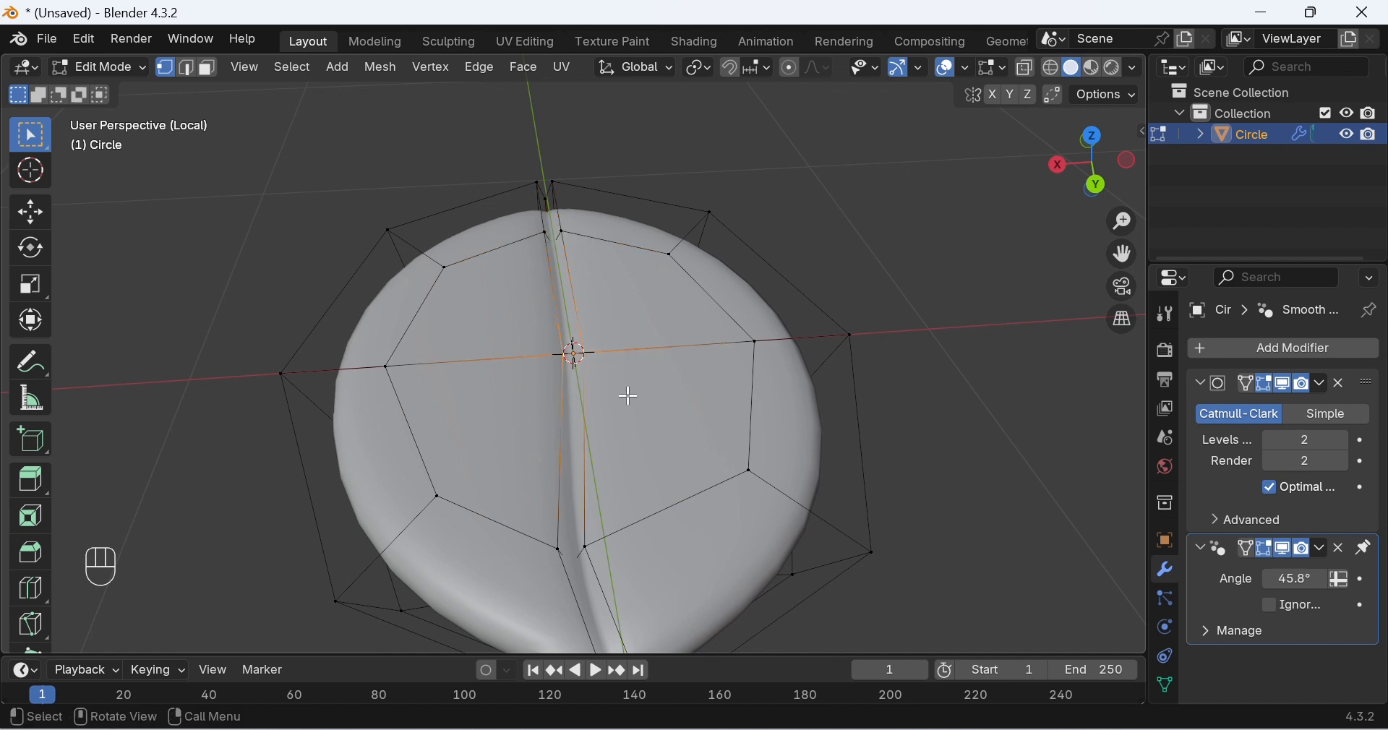
key("g")
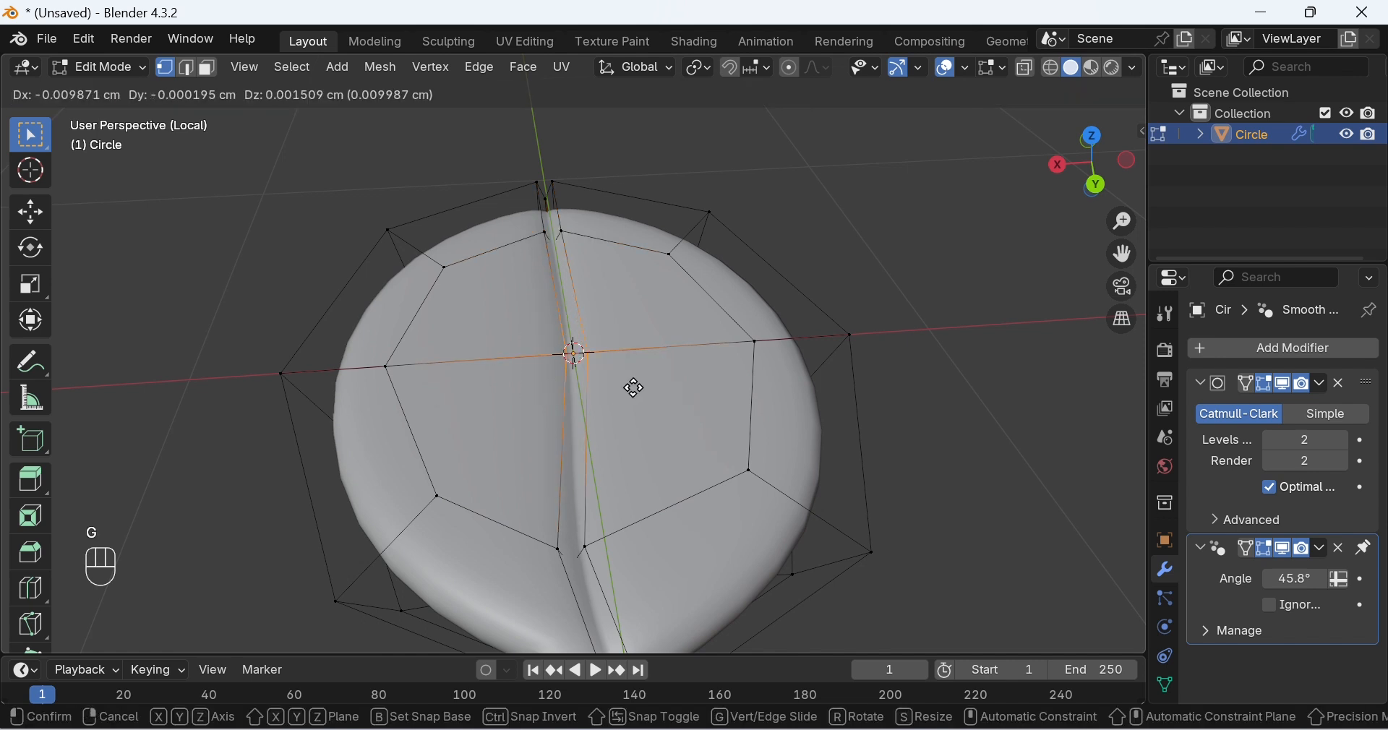
left_click(707, 378)
left_click(932, 205)
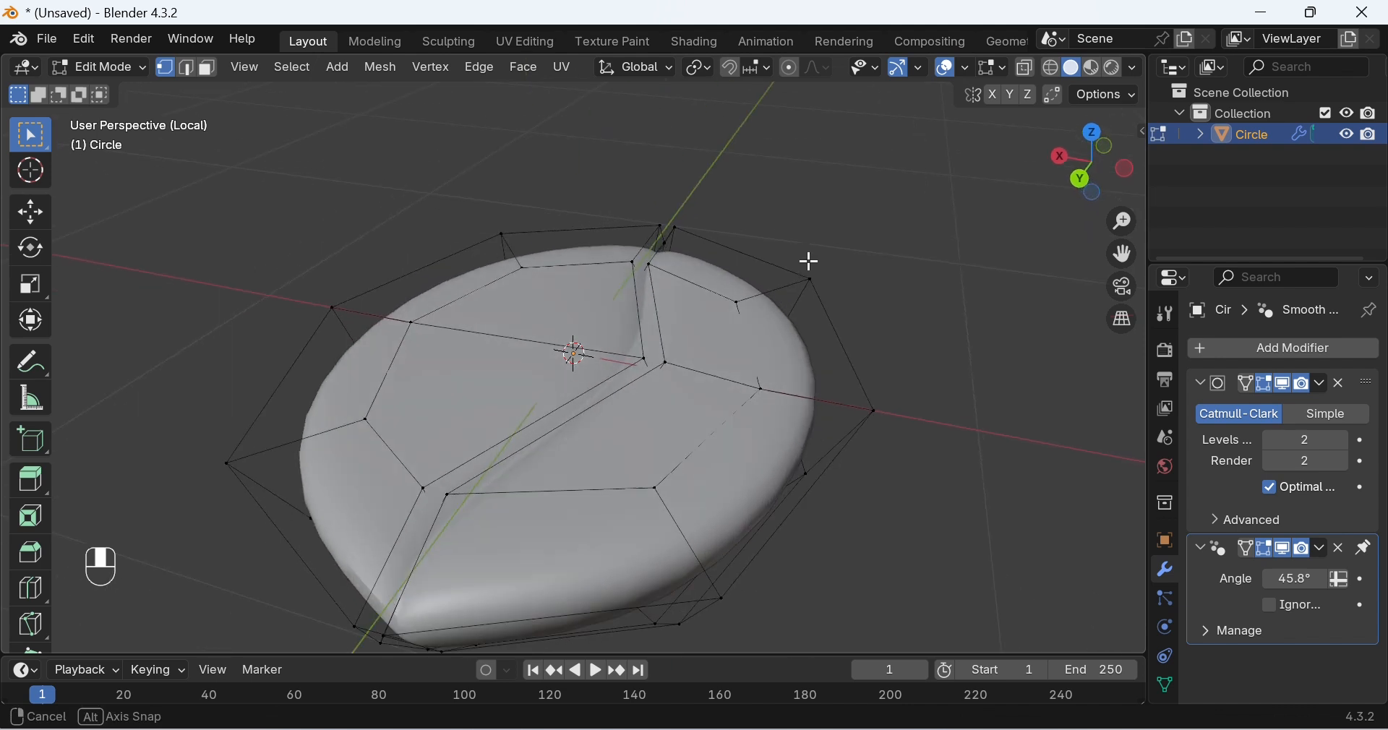
middle_click_drag(877, 288, 826, 279)
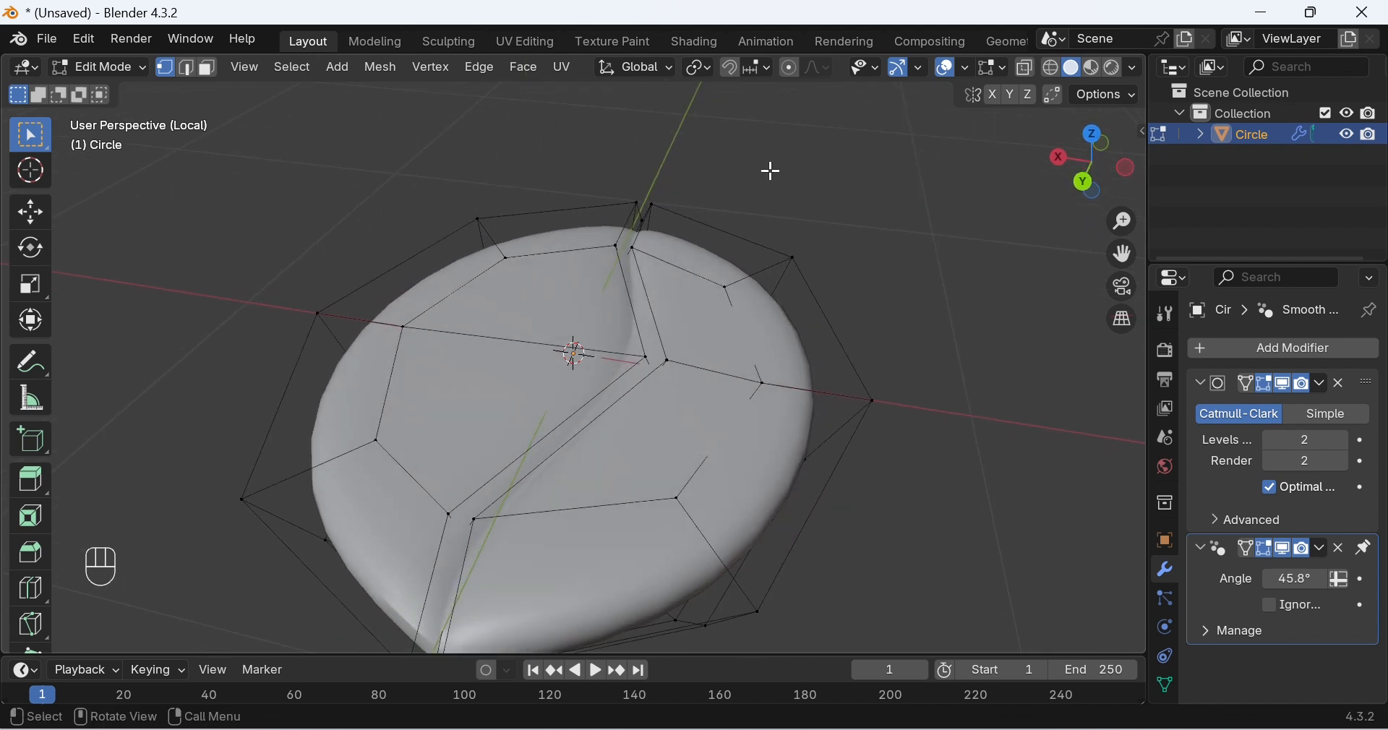
key("Tab")
middle_click_drag(774, 203, 590, 391)
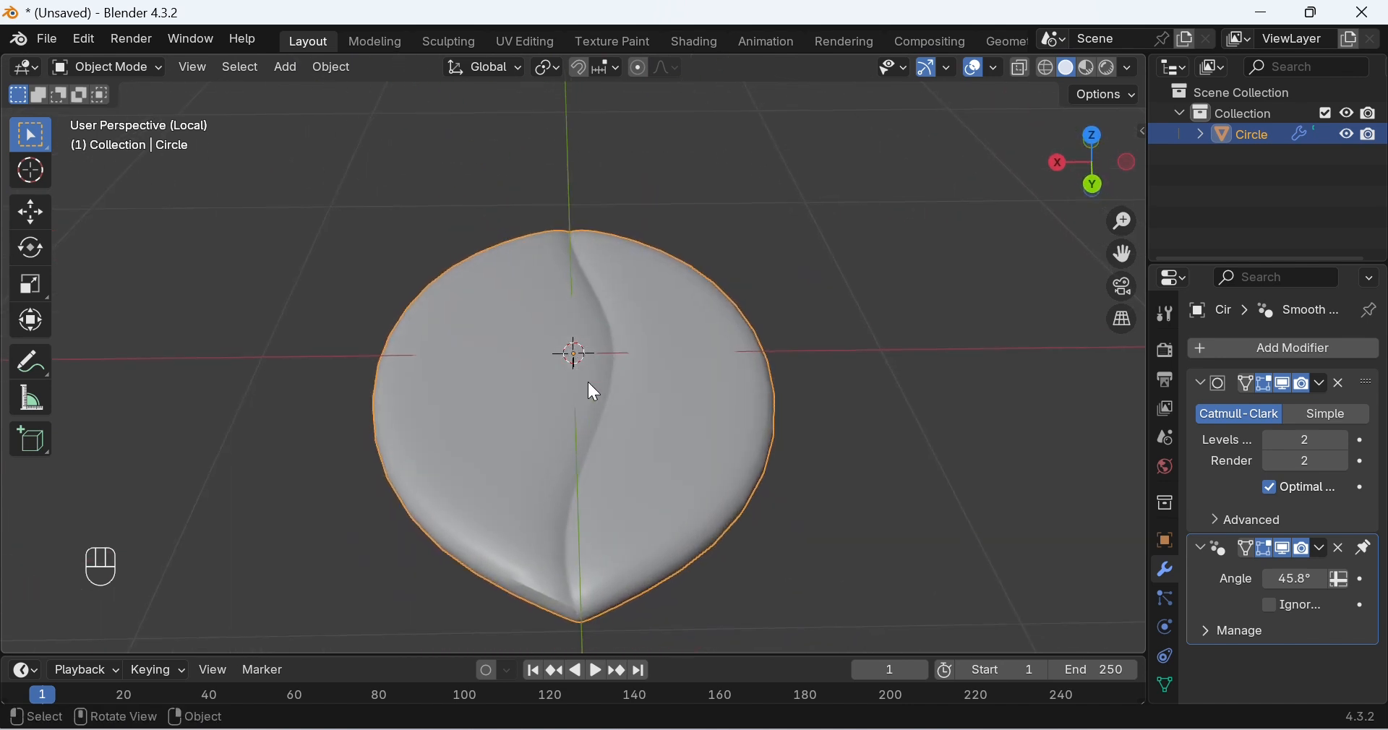
middle_click_drag(614, 473, 748, 454)
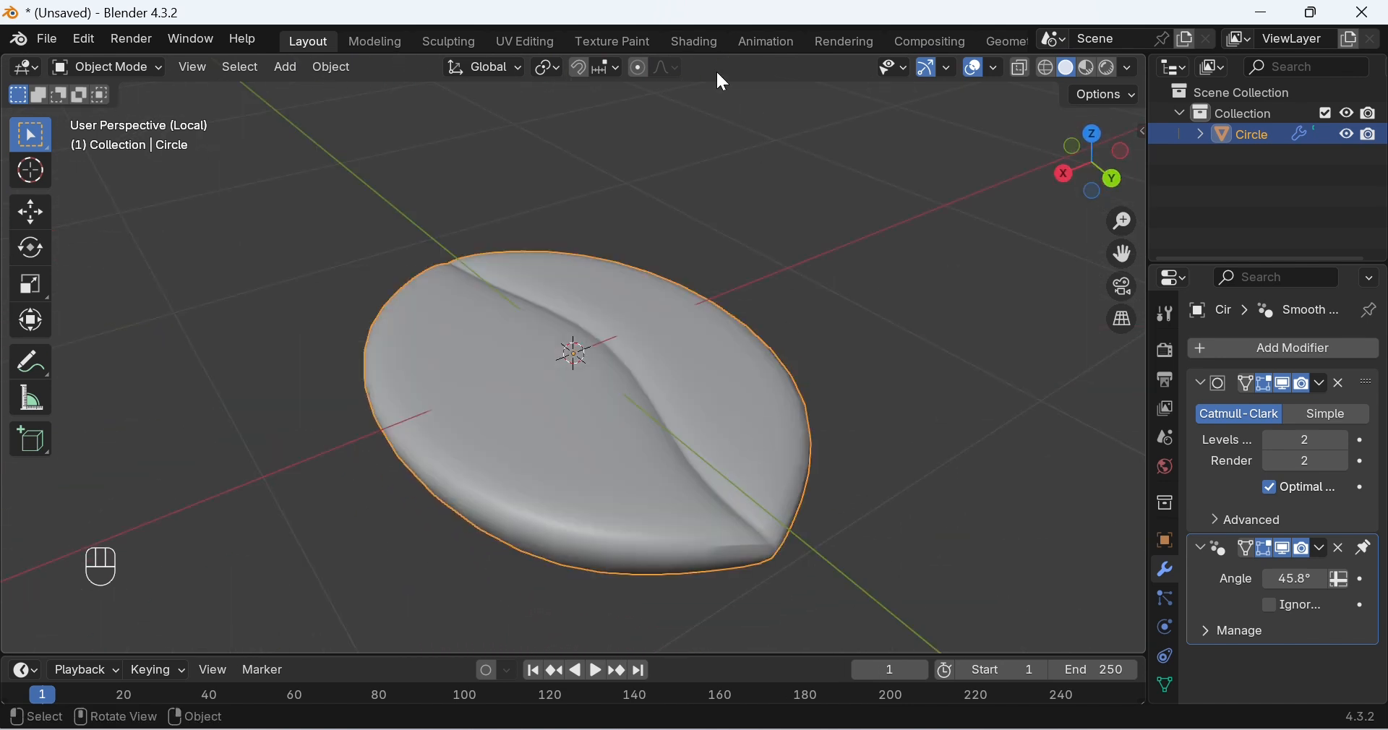